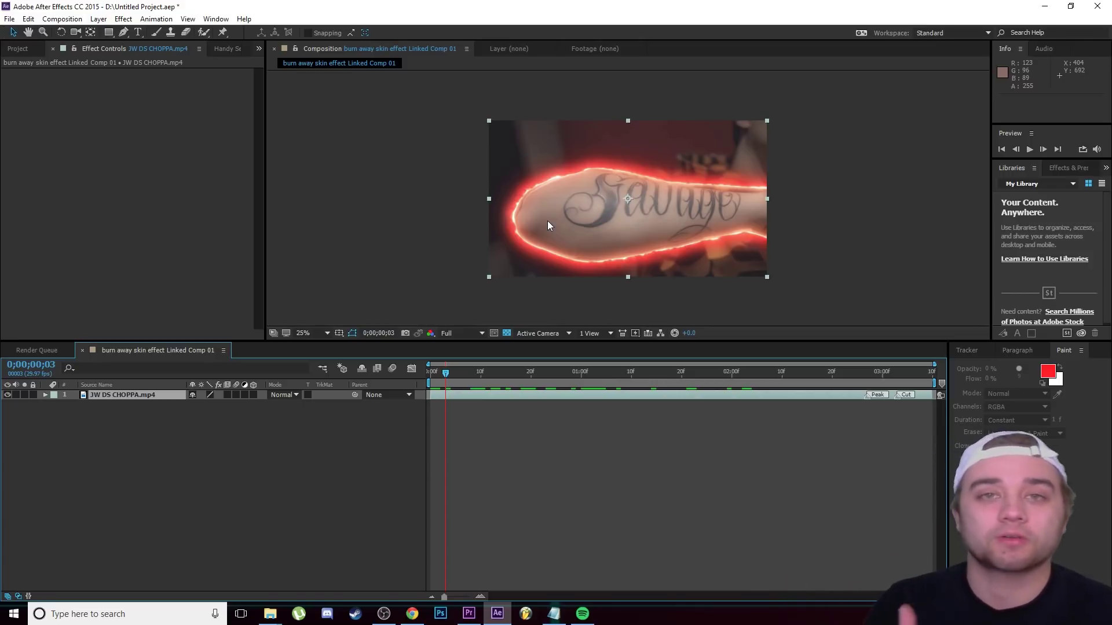
# Return to the first frame and add a null object to the composition.
pyautogui.press('Home')
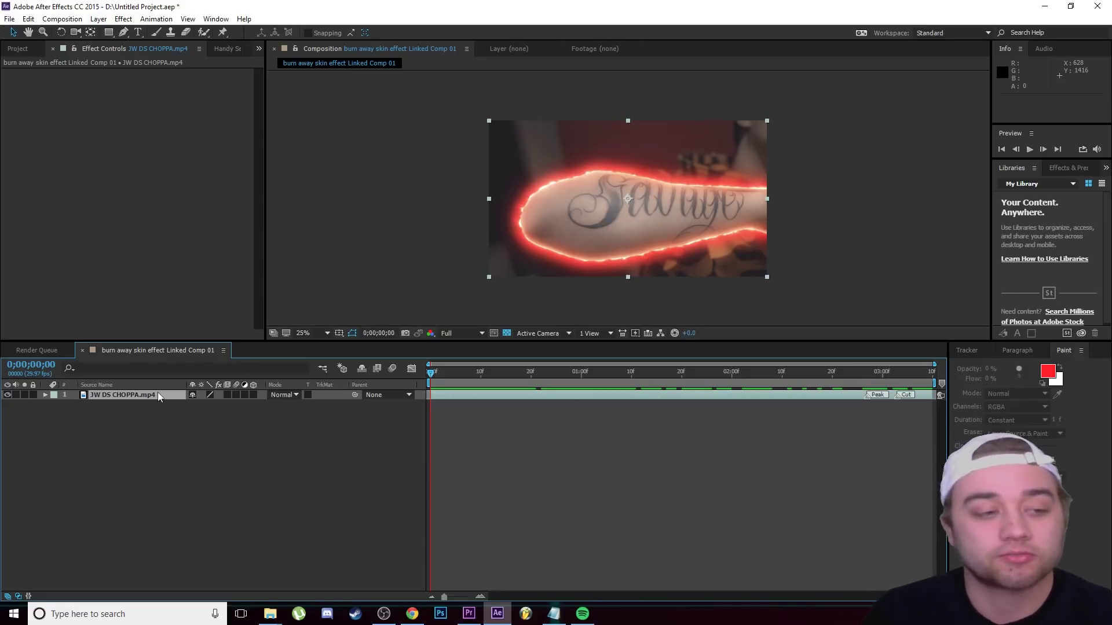
pyautogui.rightClick(131, 422)
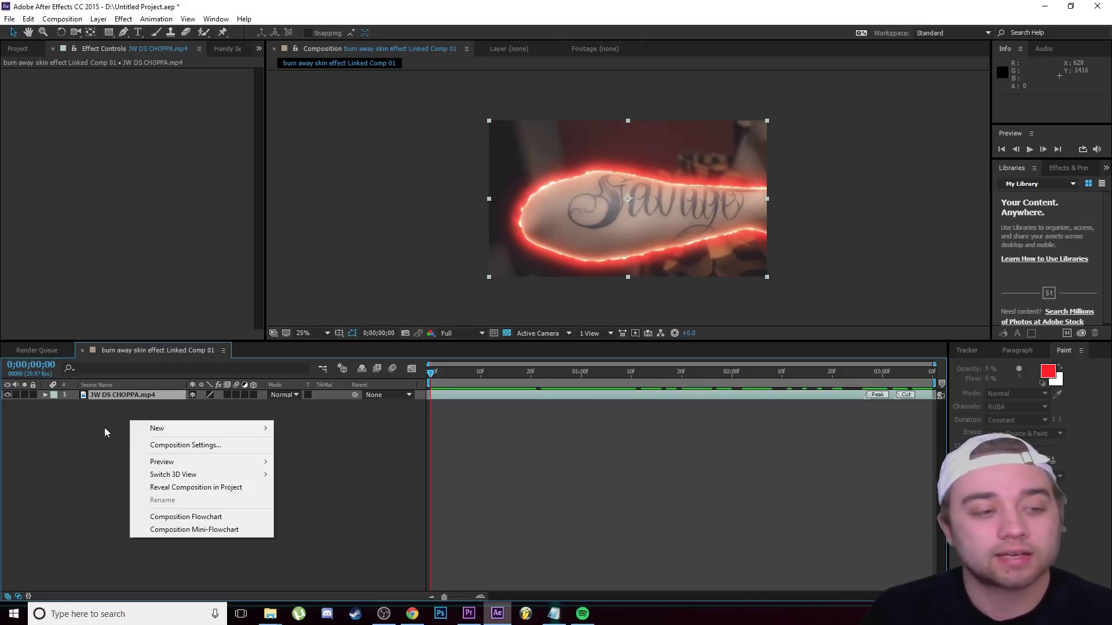
pyautogui.moveTo(169, 432)
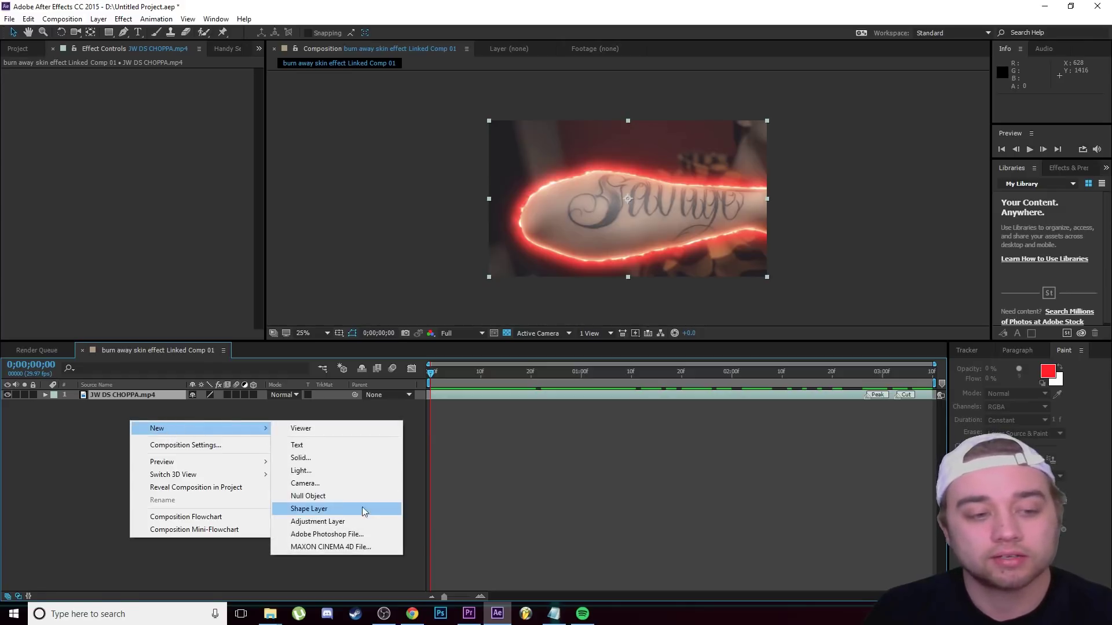
pyautogui.click(328, 495)
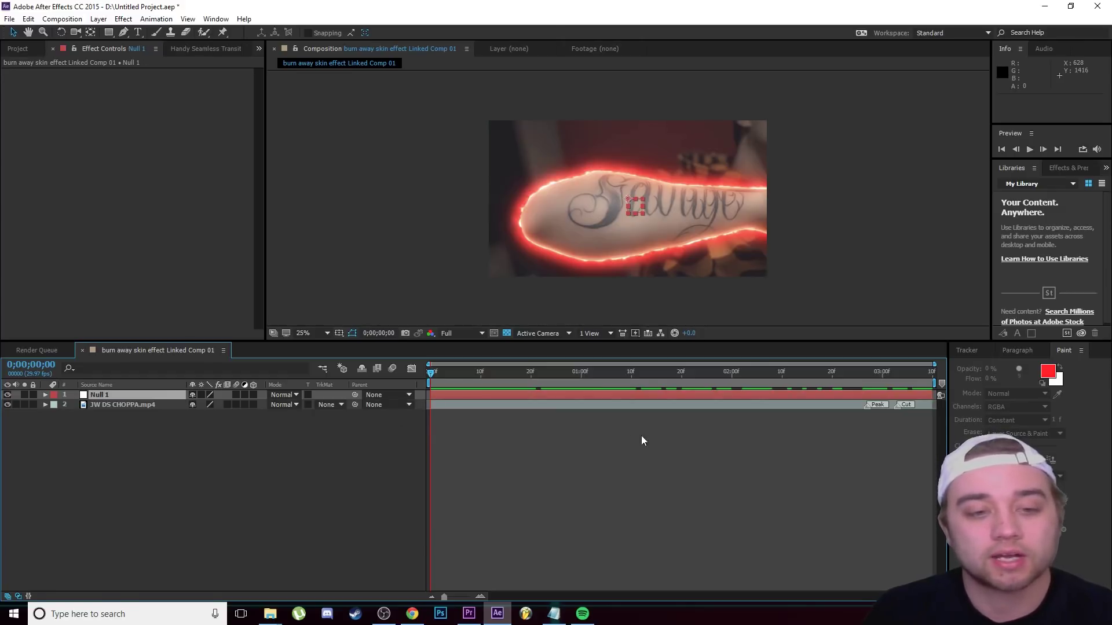
pyautogui.click(97, 19)
pyautogui.moveTo(112, 32)
pyautogui.click(276, 545)
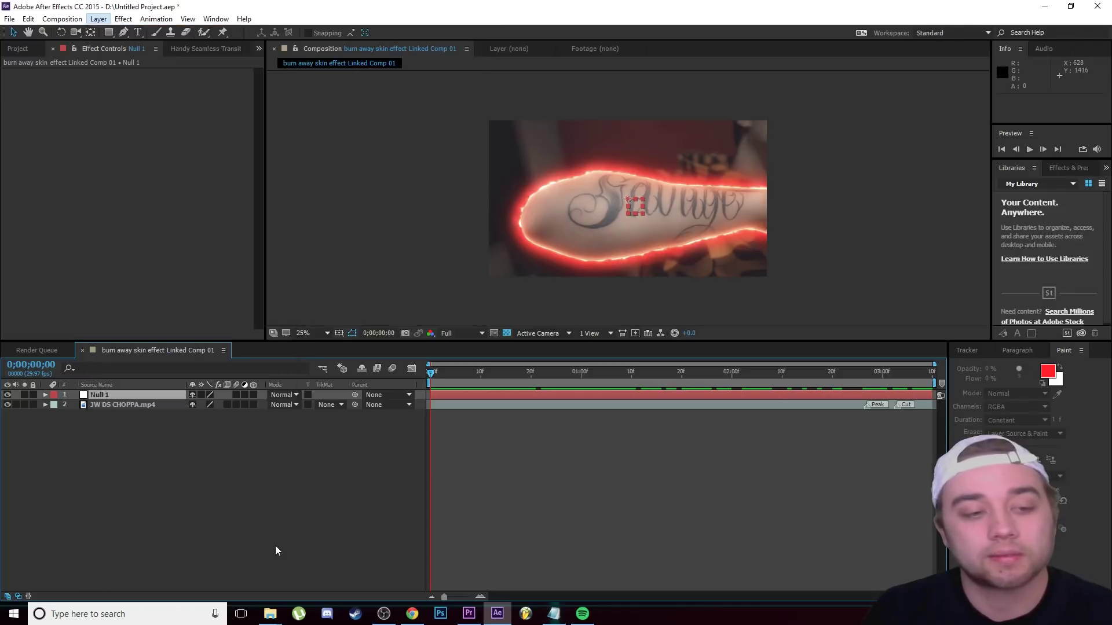
pyautogui.rightClick(135, 451)
pyautogui.click(122, 487)
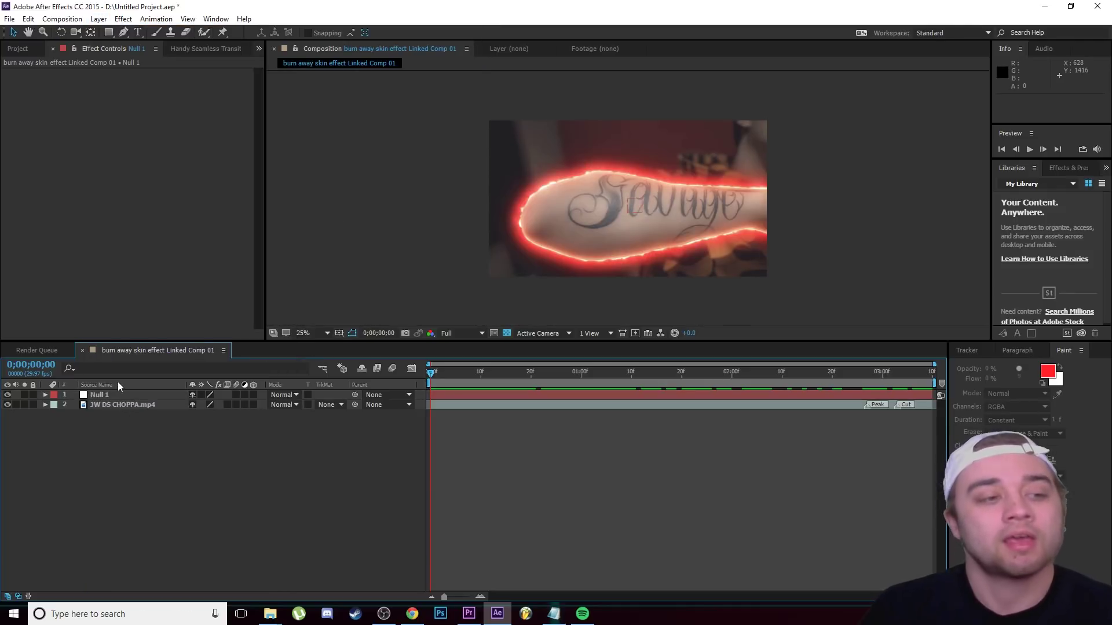
pyautogui.click(102, 398)
pyautogui.click(106, 396)
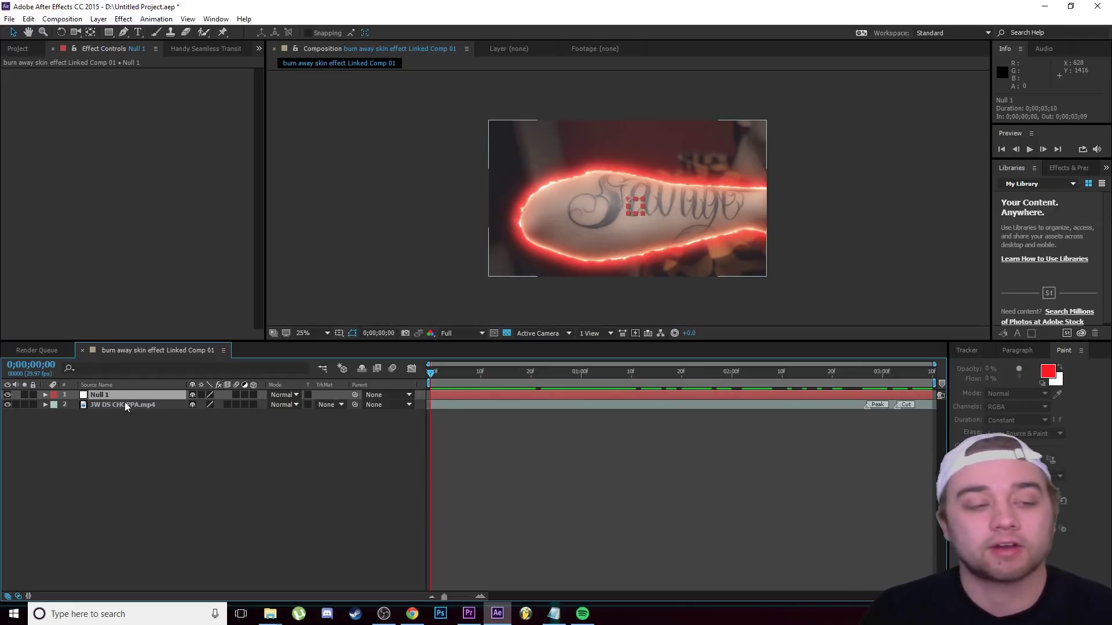
# Start Track Motion on the JW DS CHOPPA.mp4 footage layer from the first frame.
pyautogui.click(130, 405)
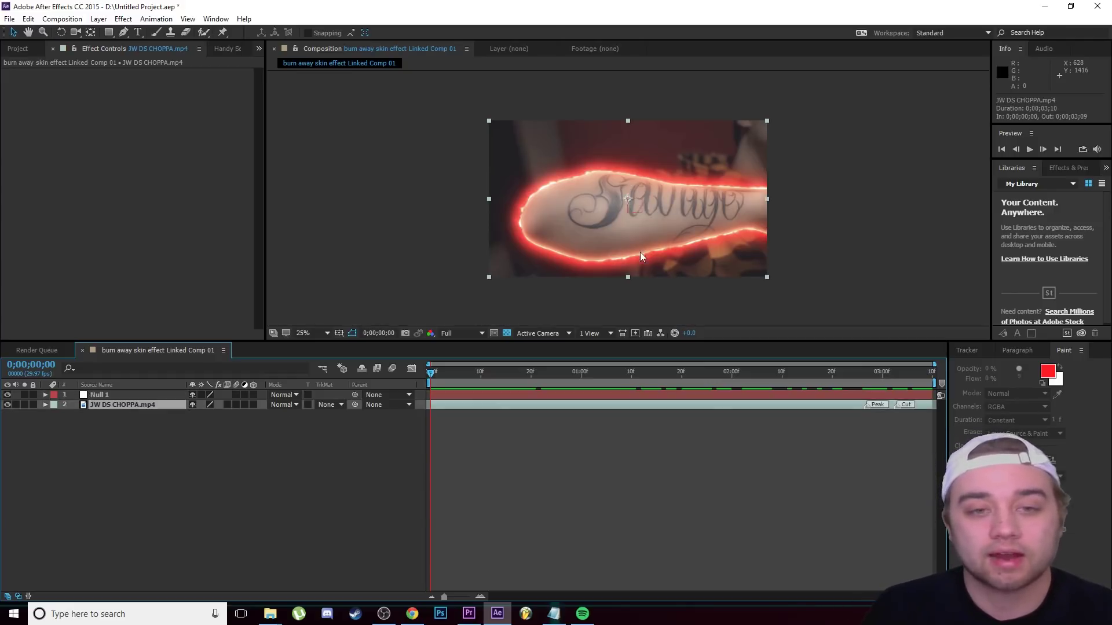
pyautogui.moveTo(429, 377); pyautogui.dragTo(361, 418)
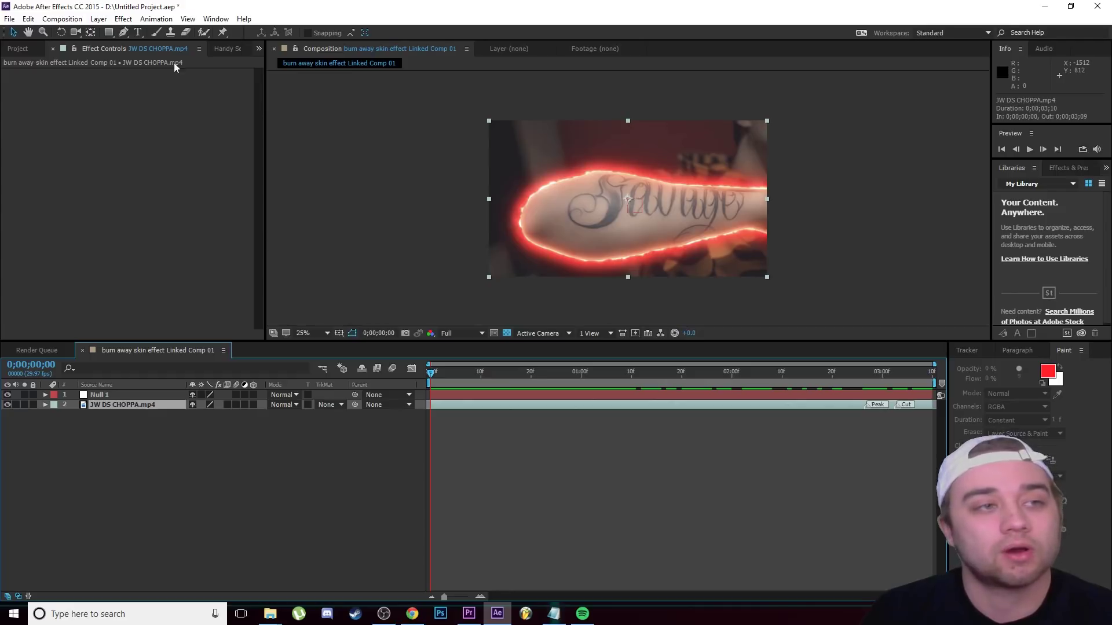
pyautogui.click(146, 19)
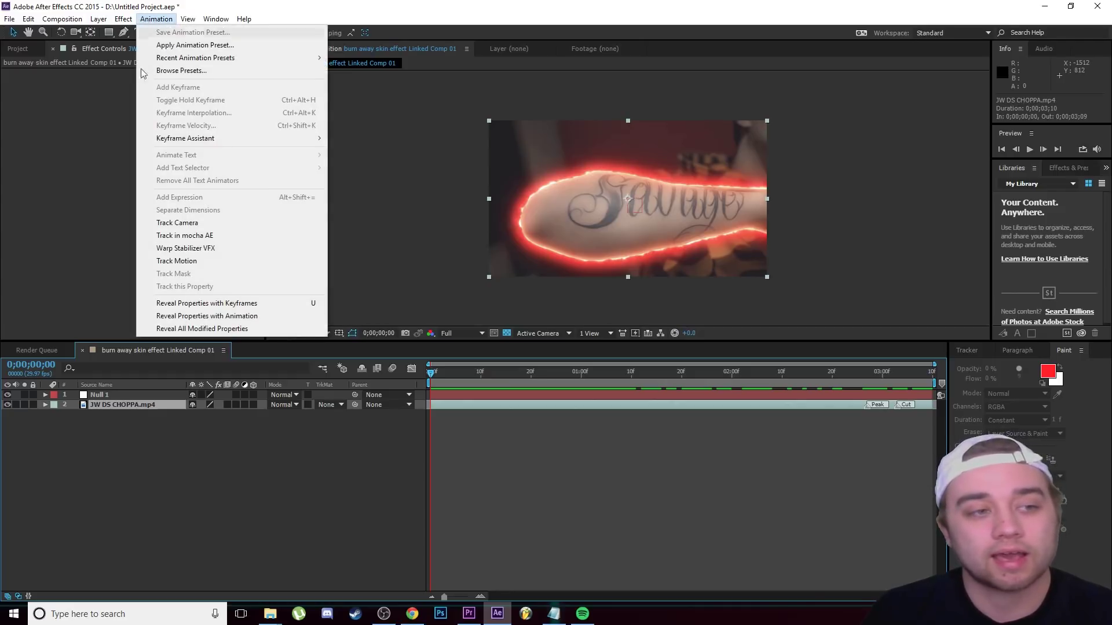
pyautogui.click(176, 261)
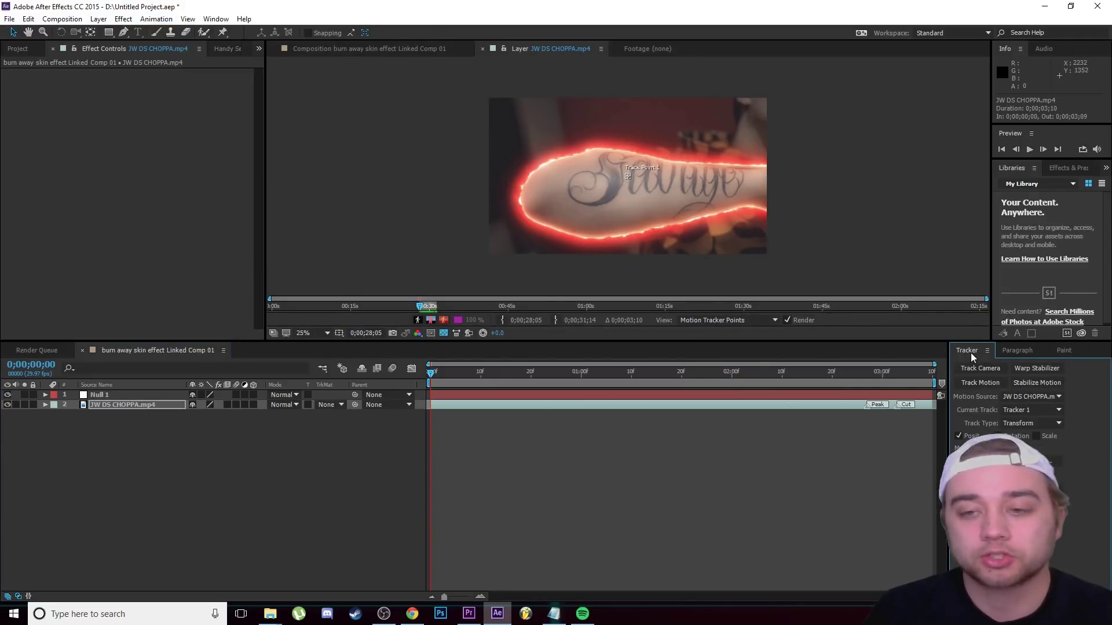
# Move Track Point 1 onto the outer curl of the tattoo's first letter.
pyautogui.scroll(4, 626, 177)
pyautogui.scroll(1, 626, 178)
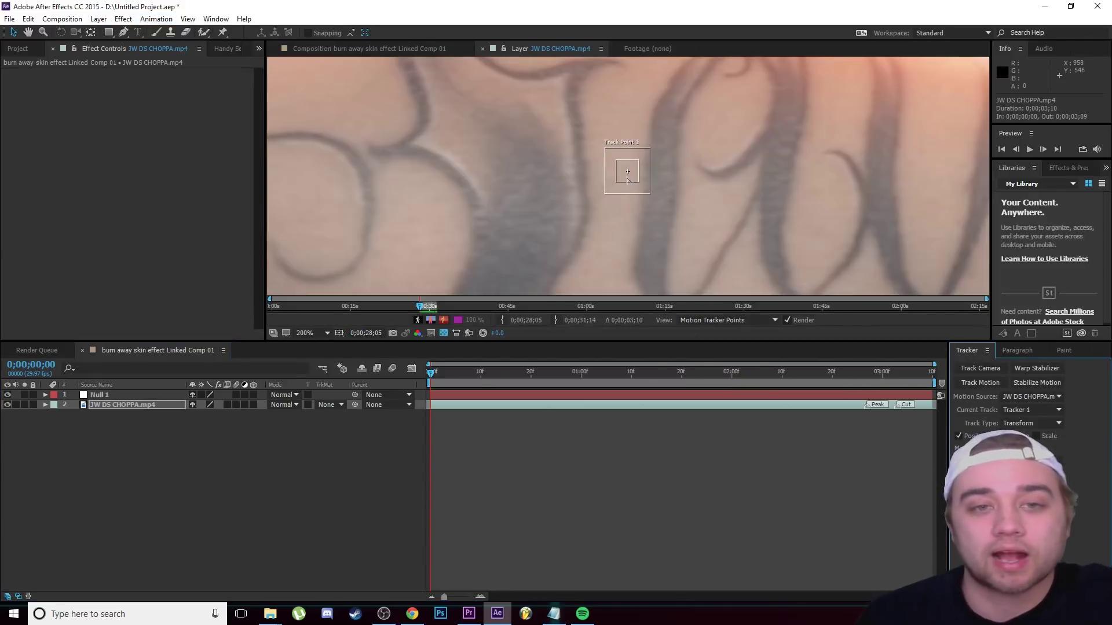
pyautogui.scroll(-2, 626, 179)
pyautogui.scroll(1, 623, 183)
pyautogui.moveTo(628, 171)
pyautogui.mouseDown()
pyautogui.moveTo(583, 173)
pyautogui.moveTo(535, 201)
pyautogui.moveTo(411, 154)
pyautogui.mouseUp()
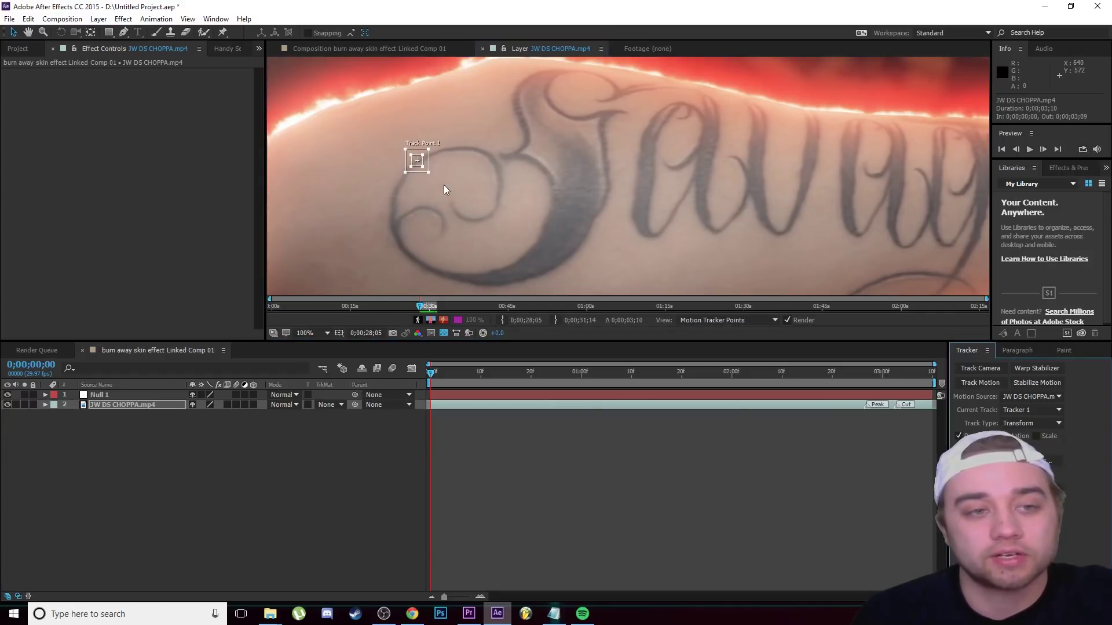
# Fit the track point around the first letter's curl, with a feature region about 156 × 284 px and a search region about 256 × 396 px.
pyautogui.press(',')
pyautogui.press(',')
pyautogui.moveTo(530, 175); pyautogui.dragTo(566, 191)
pyautogui.moveTo(584, 151); pyautogui.dragTo(592, 126)
pyautogui.moveTo(572, 204); pyautogui.dragTo(579, 224)
pyautogui.scroll(-1, 519, 163)
pyautogui.scroll(1, 498, 168)
pyautogui.scroll(-1, 486, 171)
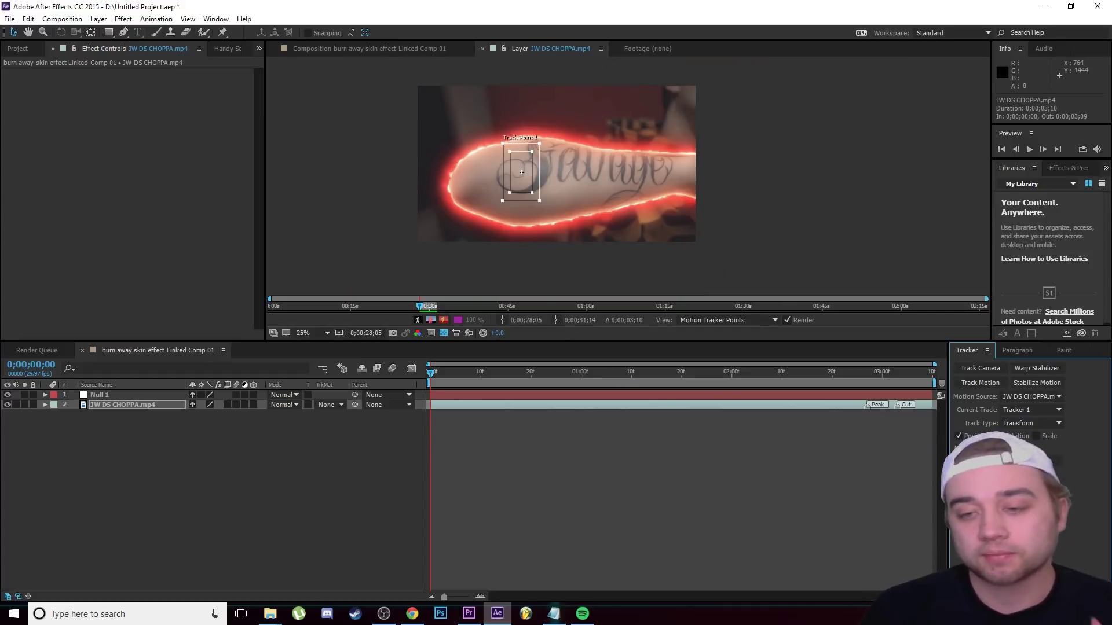
# Set Null 1 as the motion target and analyze the tracked motion forward from the first frame.
pyautogui.click(980, 461)
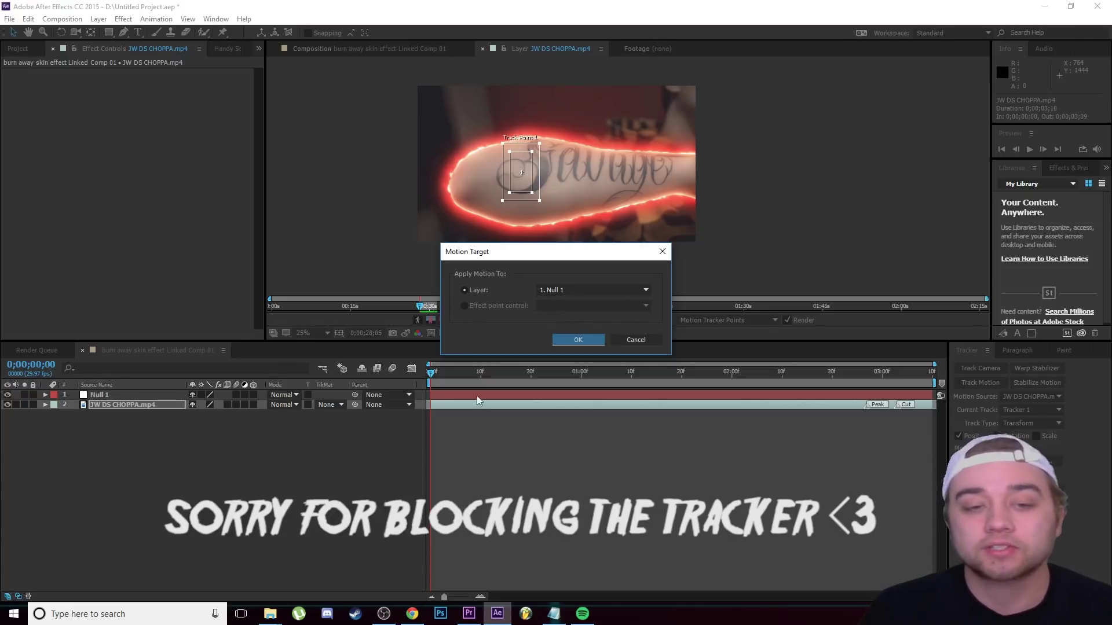
pyautogui.click(579, 339)
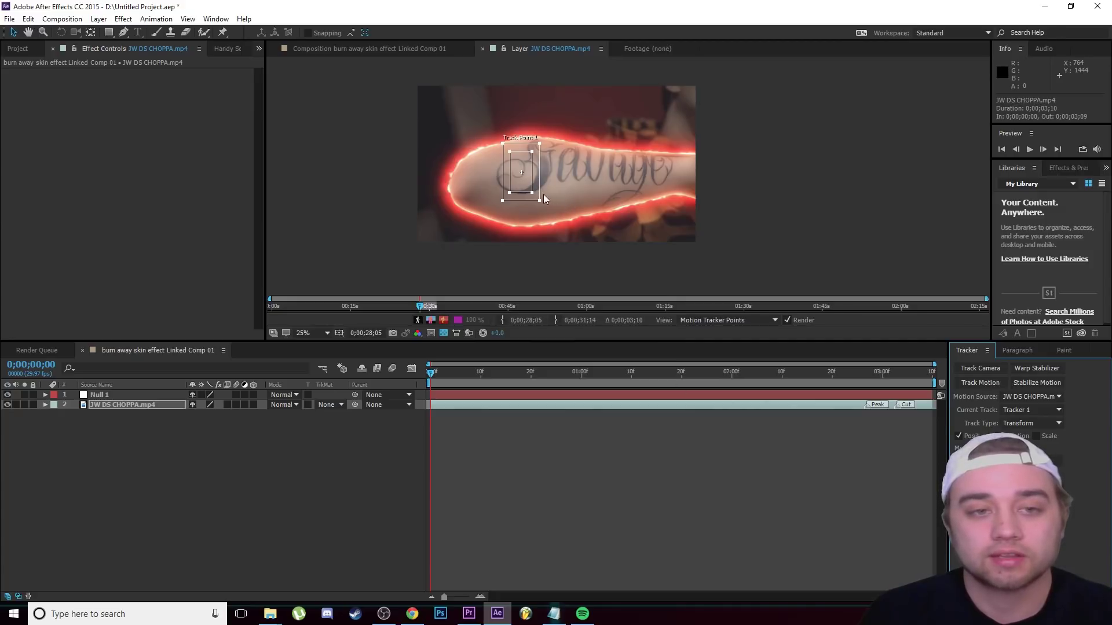
pyautogui.press('pagedown')
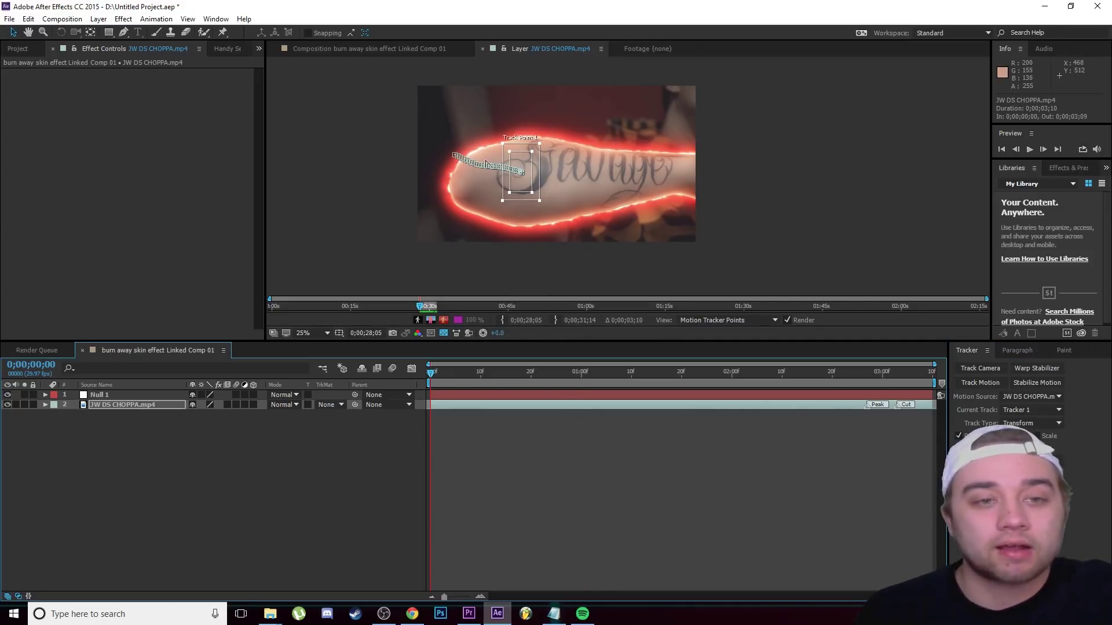
# Check how the track point follows the tattoo through frame 29, and return to the first frame.
pyautogui.scroll(2, 487, 159)
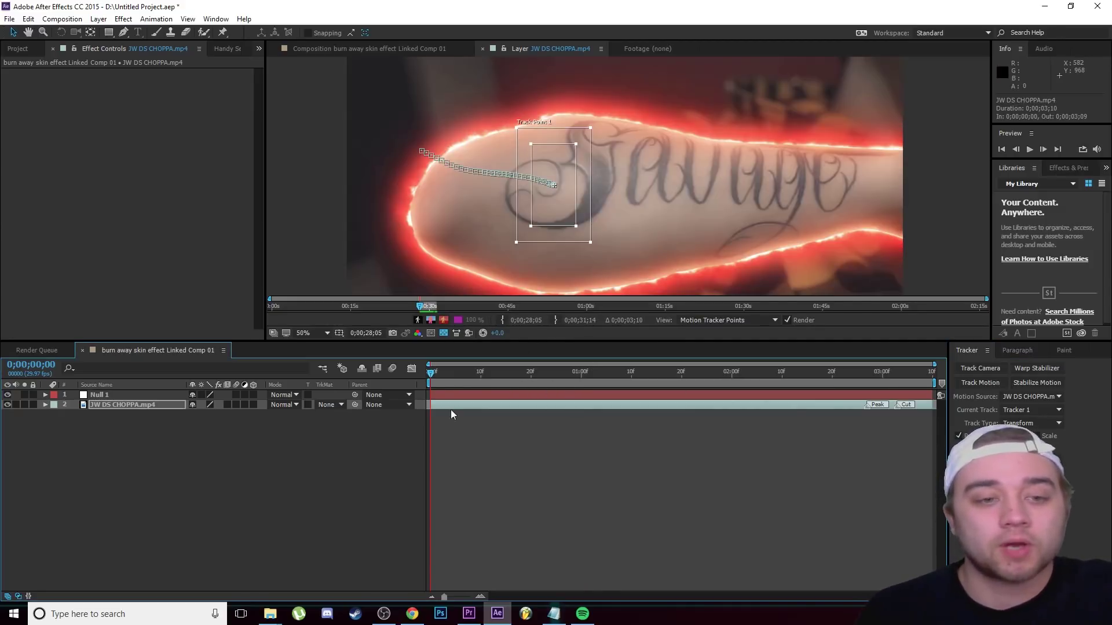
pyautogui.moveTo(430, 374); pyautogui.dragTo(576, 379)
pyautogui.scroll(-2, 420, 140)
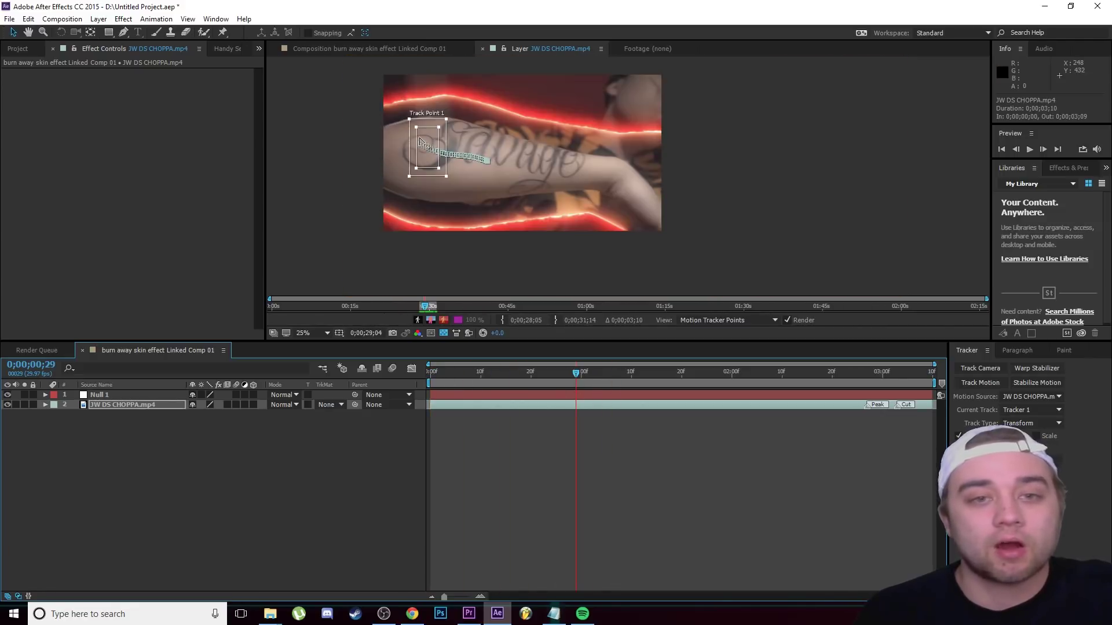
pyautogui.press('Home')
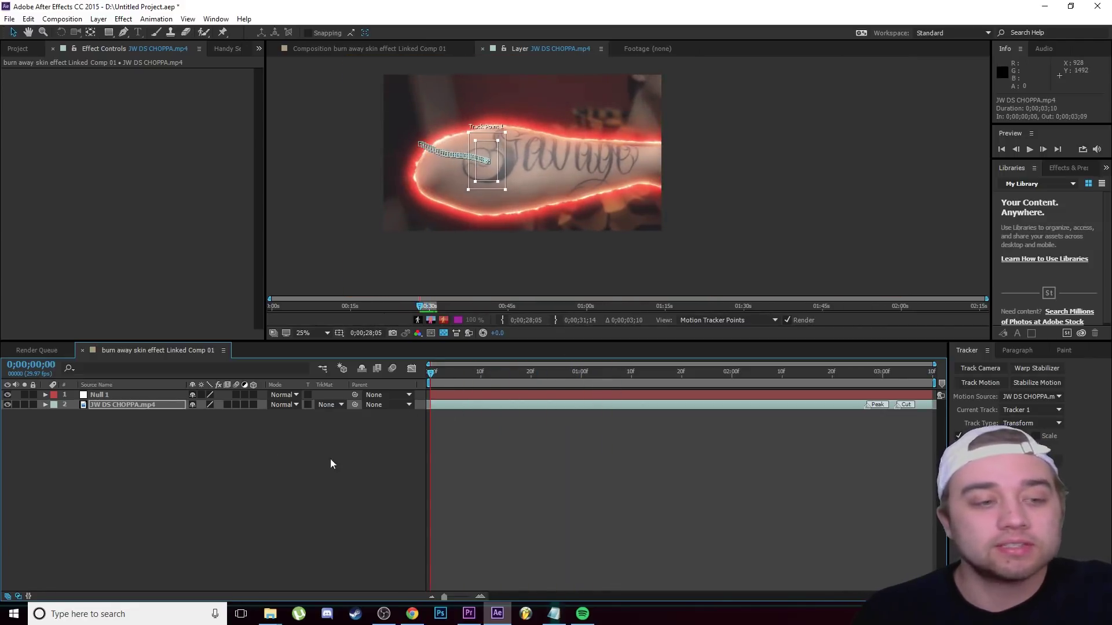
# Reveal the Track Point 1 properties and keyframes under the footage layer's Tracker 1.
pyautogui.click(45, 405)
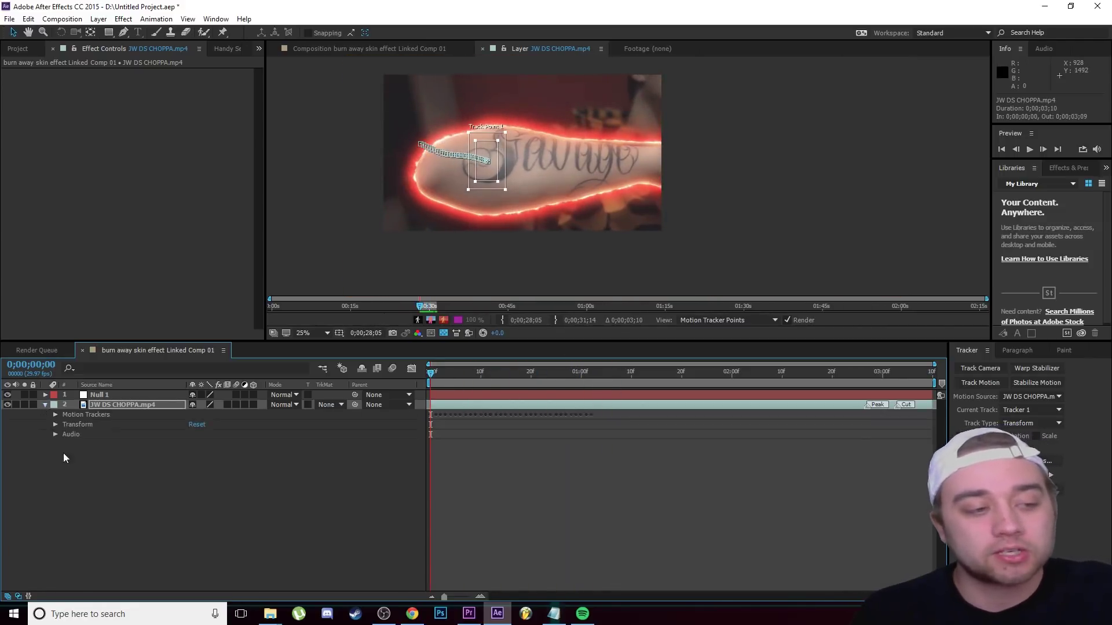
pyautogui.click(55, 415)
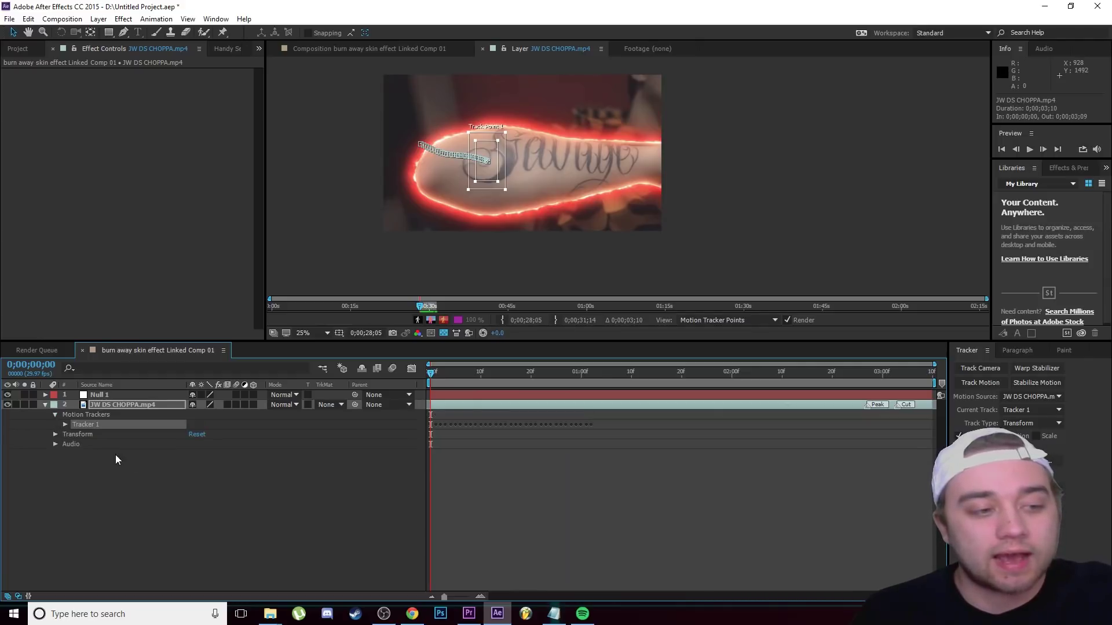
pyautogui.click(64, 424)
pyautogui.click(74, 434)
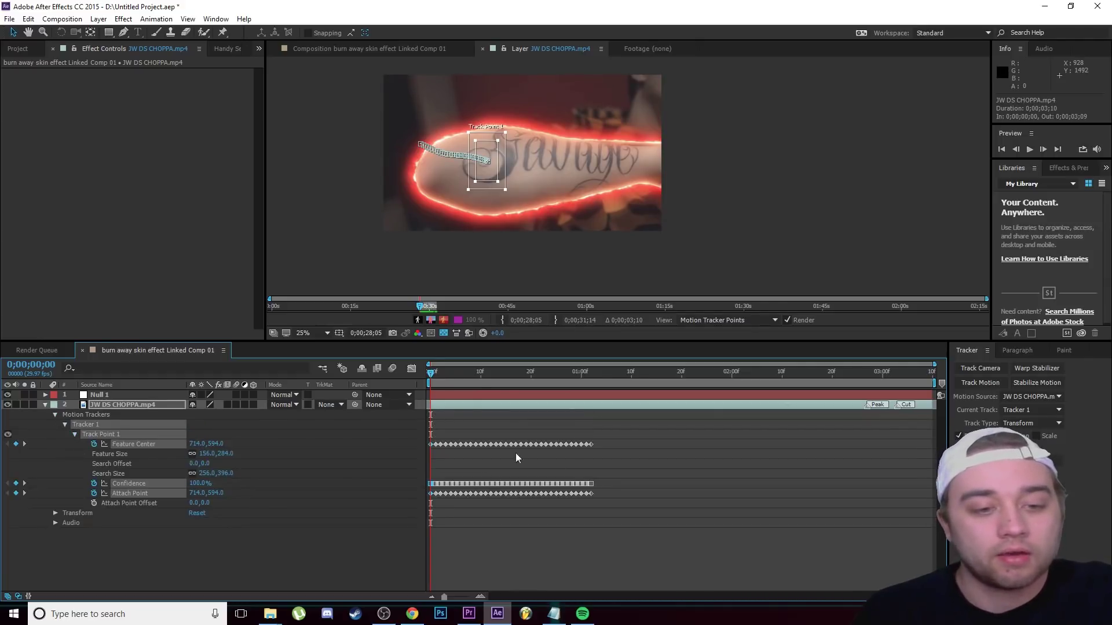
# Apply the tracked motion to the target null in the X and Y dimensions.
pyautogui.moveTo(436, 372)
pyautogui.mouseDown()
pyautogui.moveTo(585, 366)
pyautogui.moveTo(430, 372)
pyautogui.mouseUp()
pyautogui.click(1077, 504)
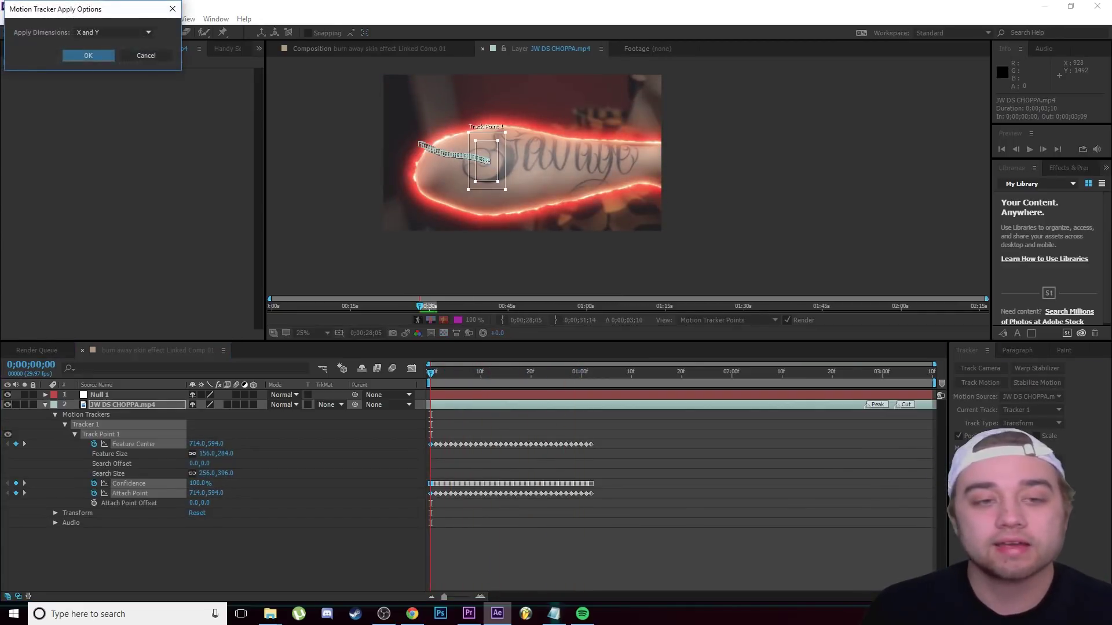
pyautogui.click(77, 55)
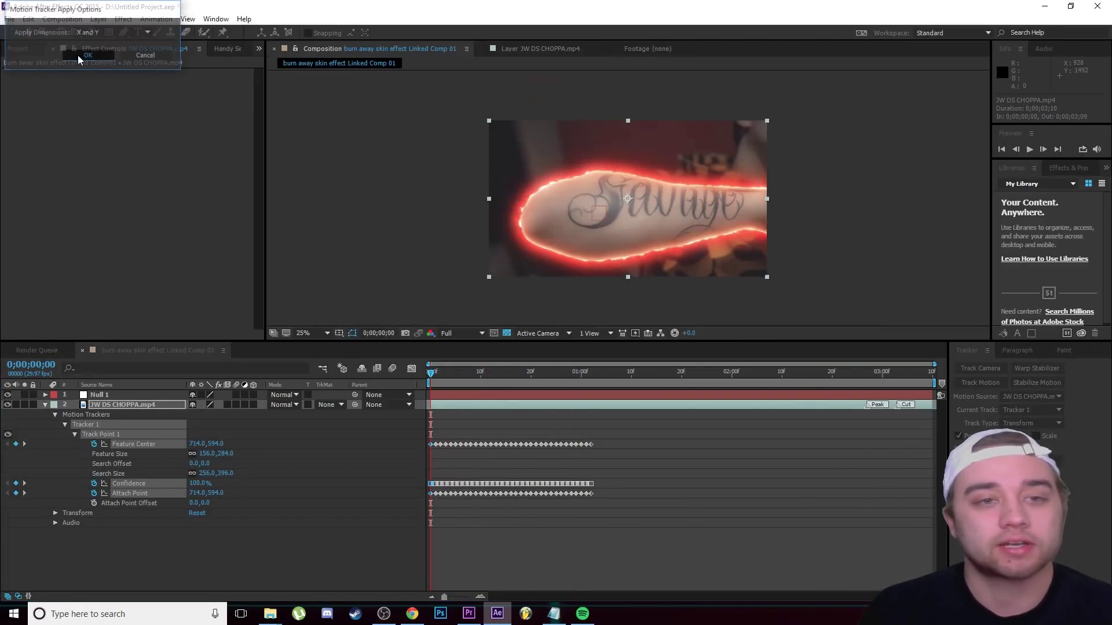
# Select Null 1, collapse the footage layer's tracking properties and examine the null's motion path over the tattoo.
pyautogui.click(114, 393)
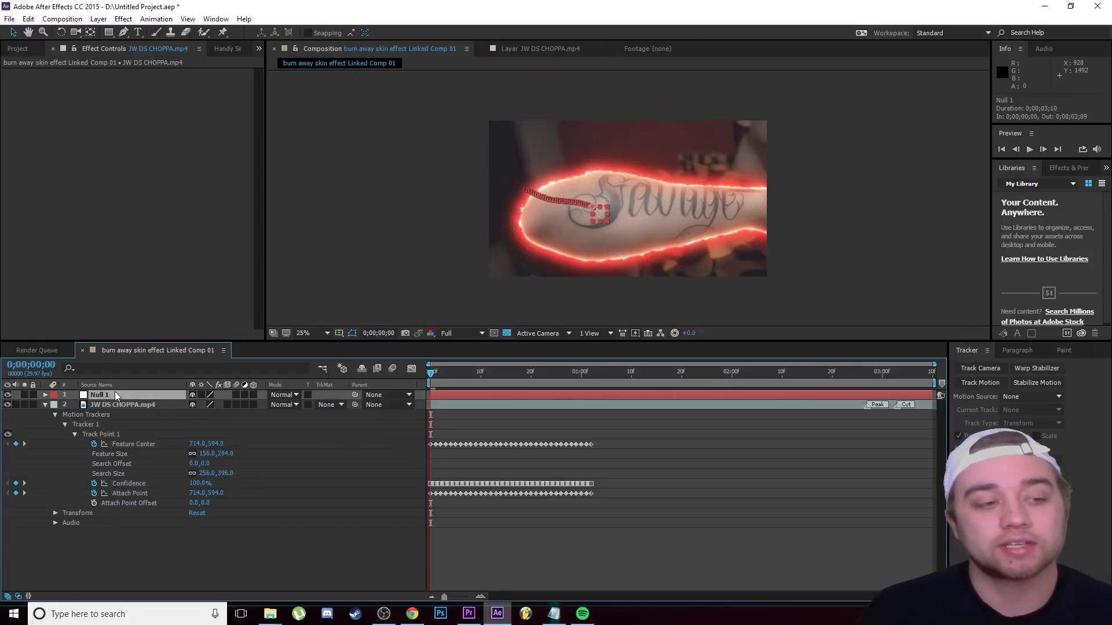
pyautogui.click(46, 405)
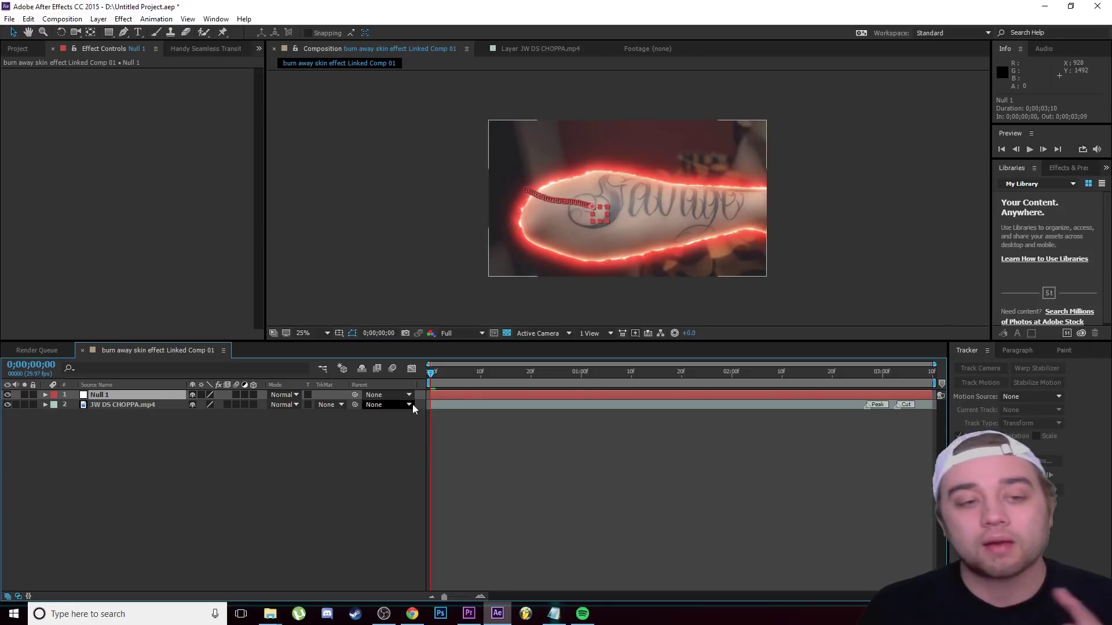
pyautogui.moveTo(429, 375); pyautogui.dragTo(418, 412)
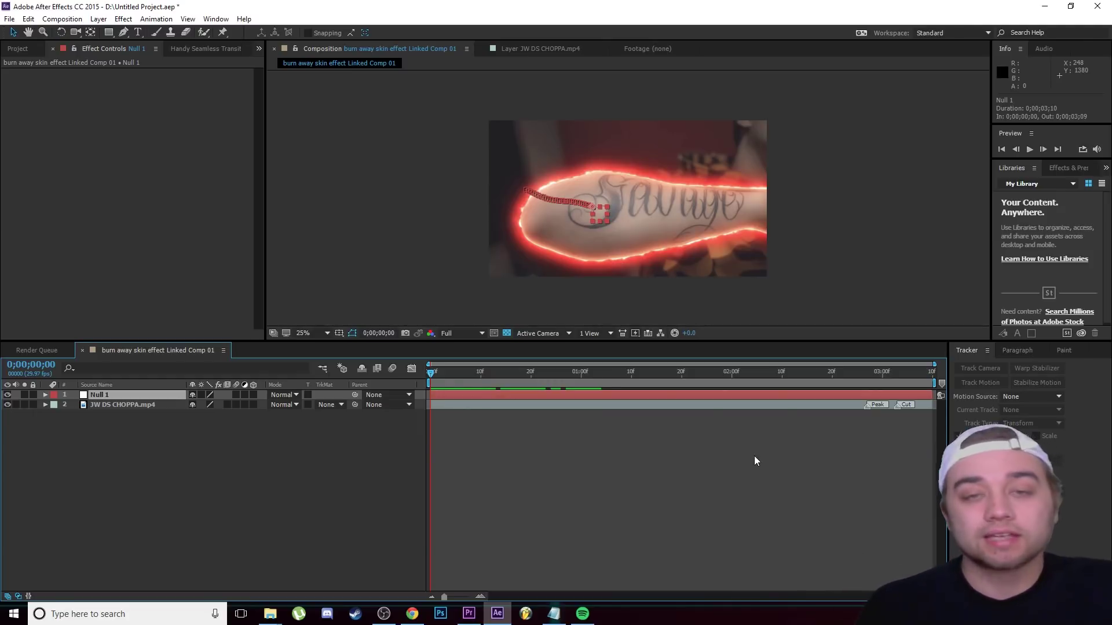
pyautogui.scroll(2, 589, 233)
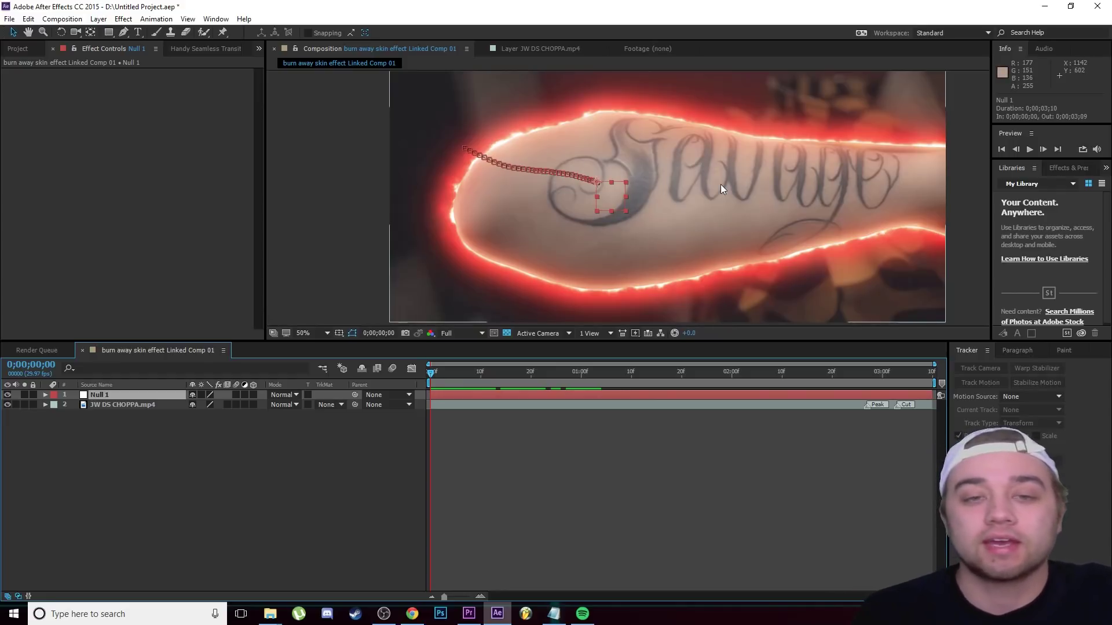
pyautogui.scroll(-2, 720, 184)
pyautogui.moveTo(674, 127); pyautogui.dragTo(631, 195)
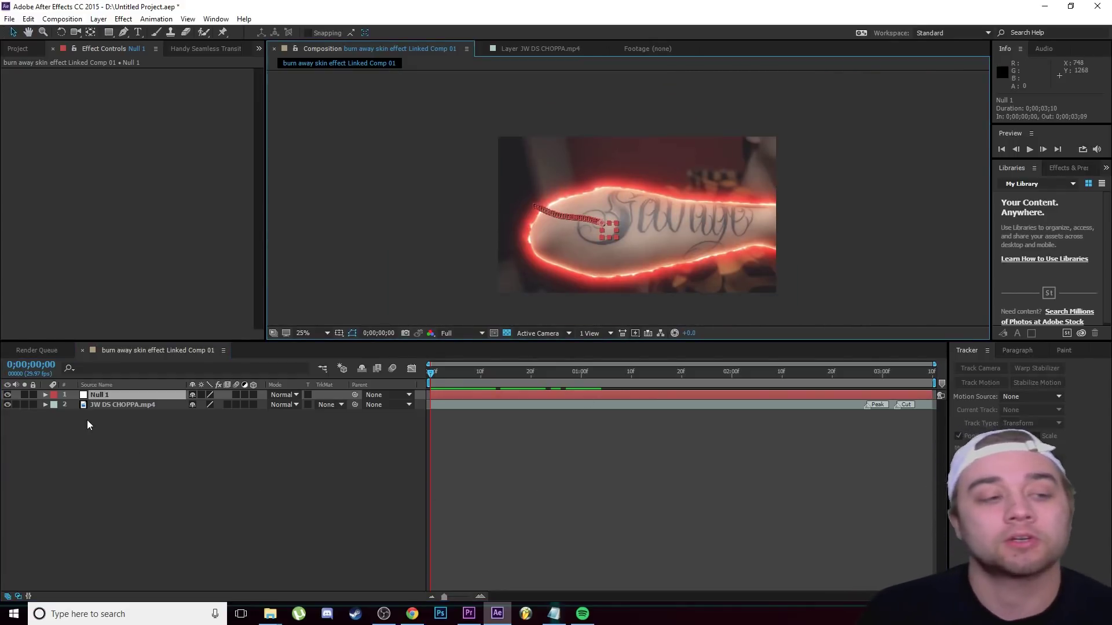
# Create a white 1920 × 1080 px solid layer named White Solid 1.
pyautogui.rightClick(108, 441)
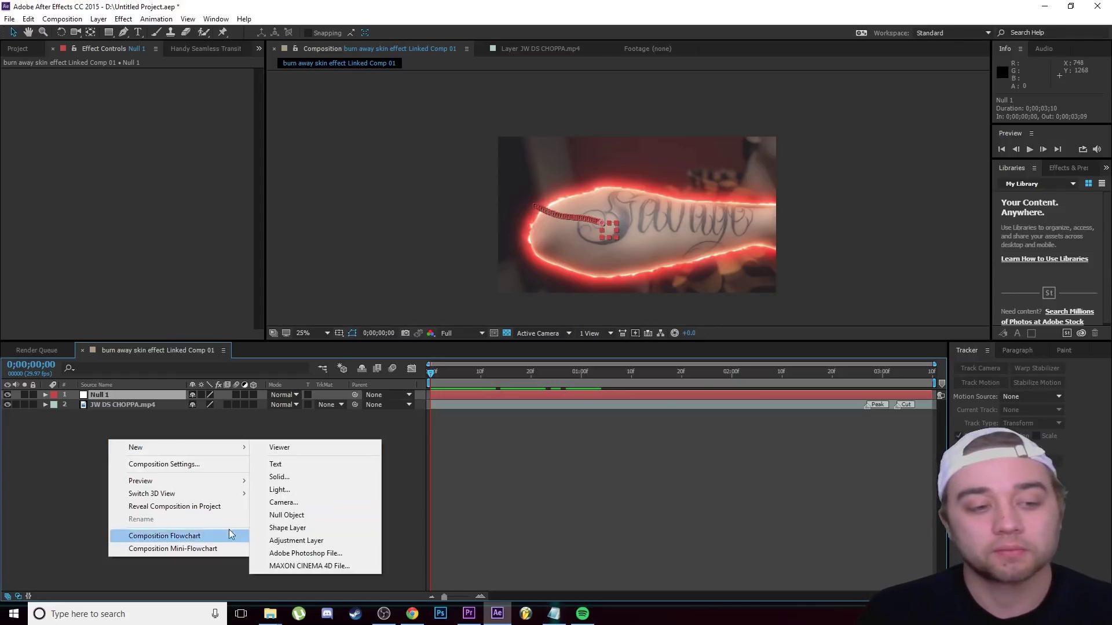
pyautogui.click(290, 477)
pyautogui.click(173, 235)
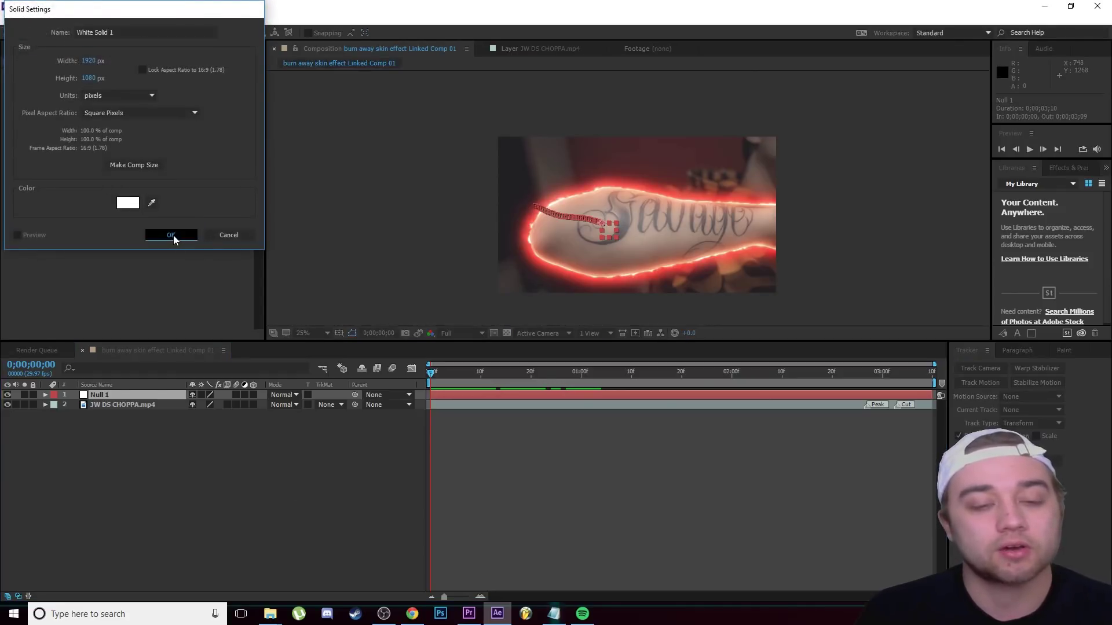
# Find the Fractal Noise effect and apply it to White Solid 1.
pyautogui.click(1069, 169)
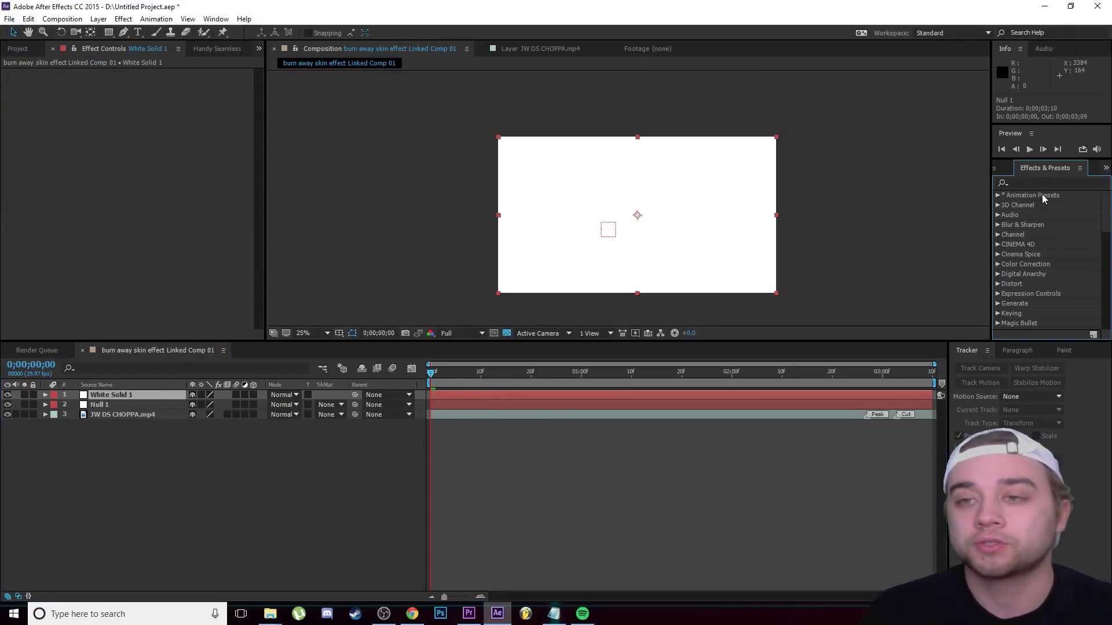
pyautogui.click(1033, 183)
pyautogui.write('fractal nois')
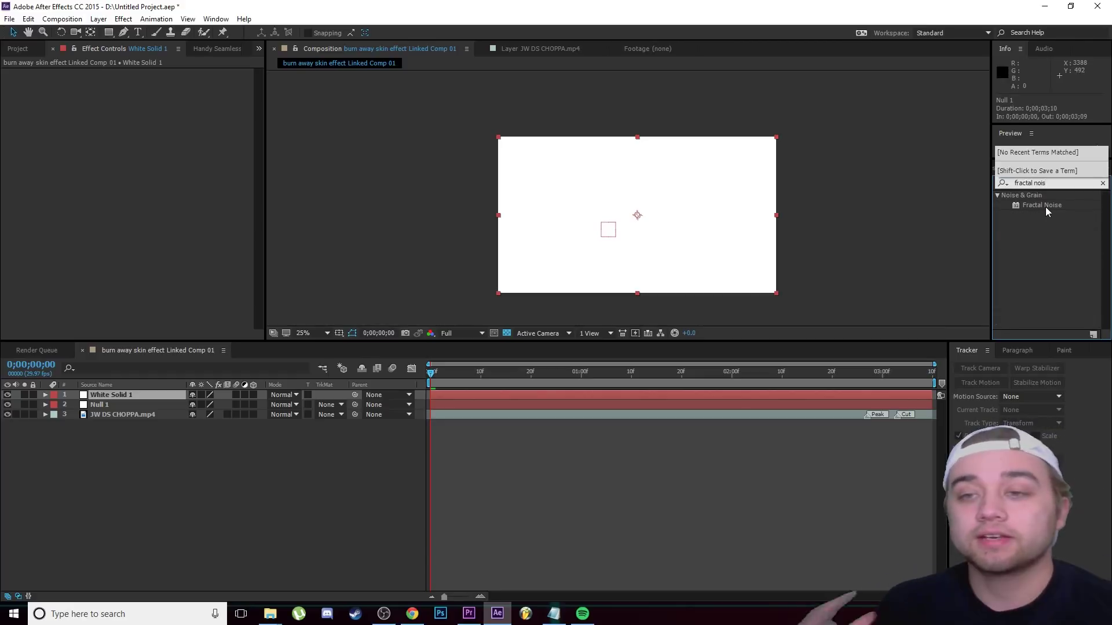
pyautogui.moveTo(1042, 207); pyautogui.dragTo(136, 398)
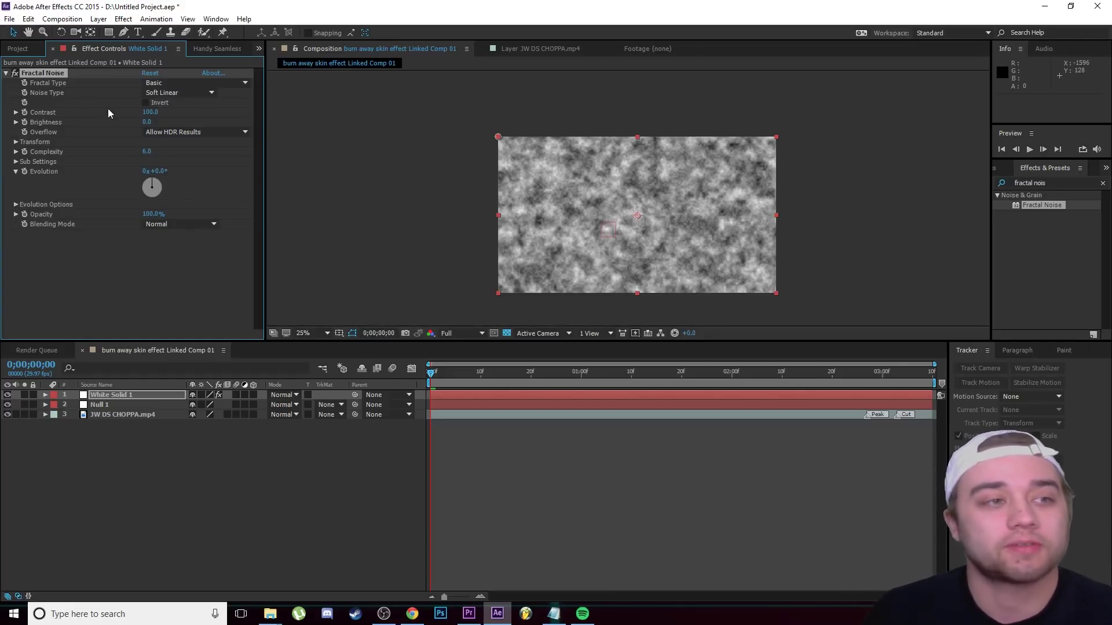
# Adjust White Solid 1's Fractal Noise by setting its uniform Scale to 182 and its Evolution to about 170°.
pyautogui.moveTo(150, 185)
pyautogui.mouseDown()
pyautogui.moveTo(183, 195)
pyautogui.moveTo(154, 202)
pyautogui.mouseUp()
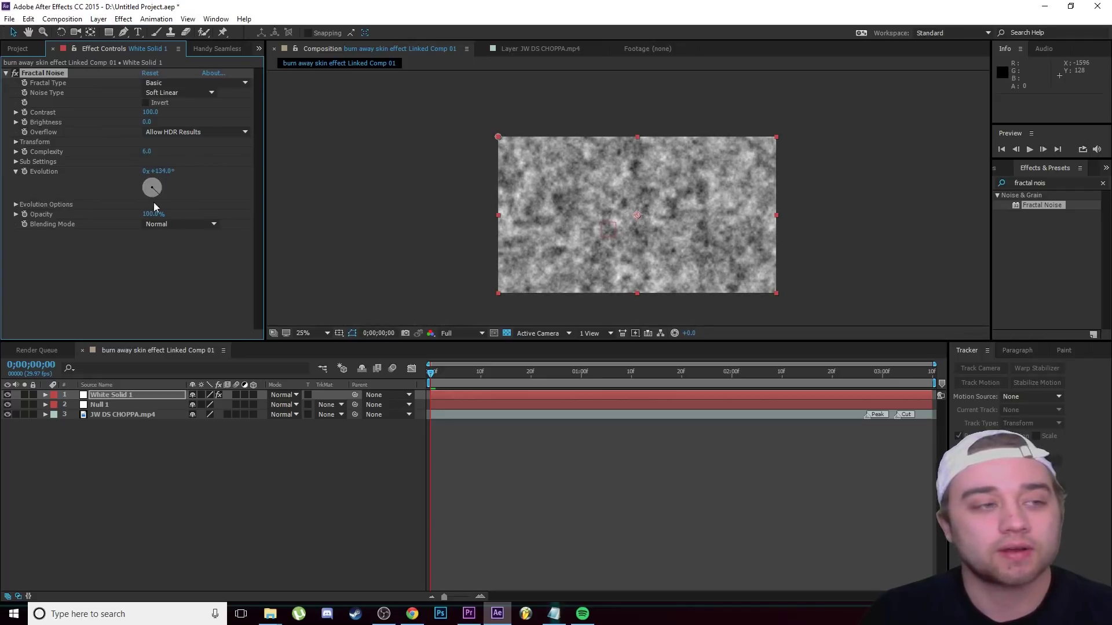
pyautogui.click(16, 142)
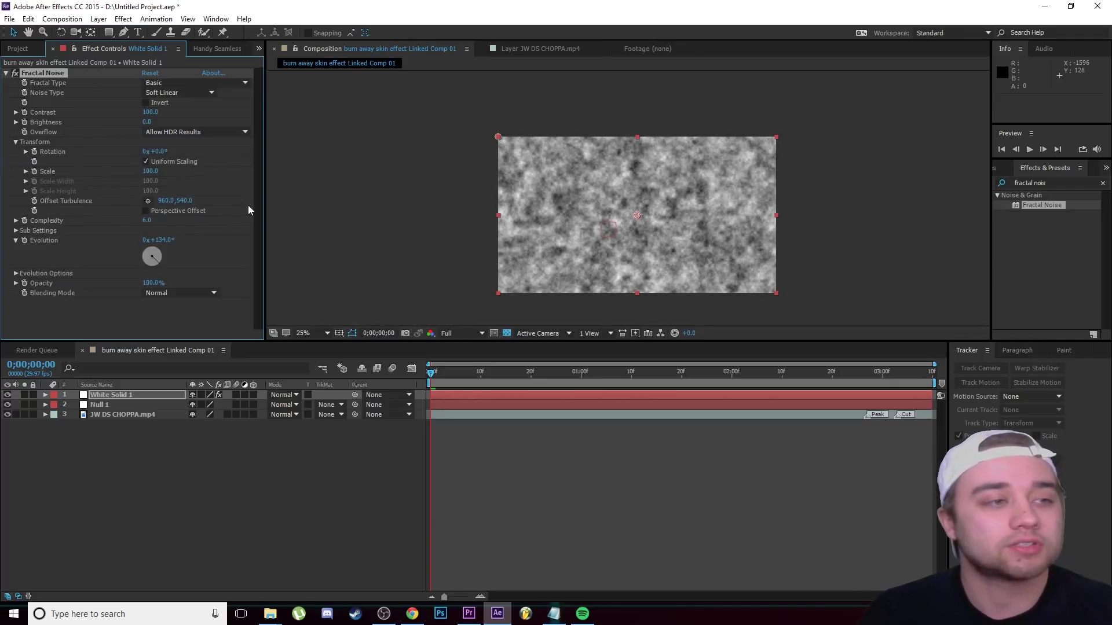
pyautogui.moveTo(147, 172); pyautogui.dragTo(195, 164)
pyautogui.moveTo(154, 272); pyautogui.dragTo(158, 286)
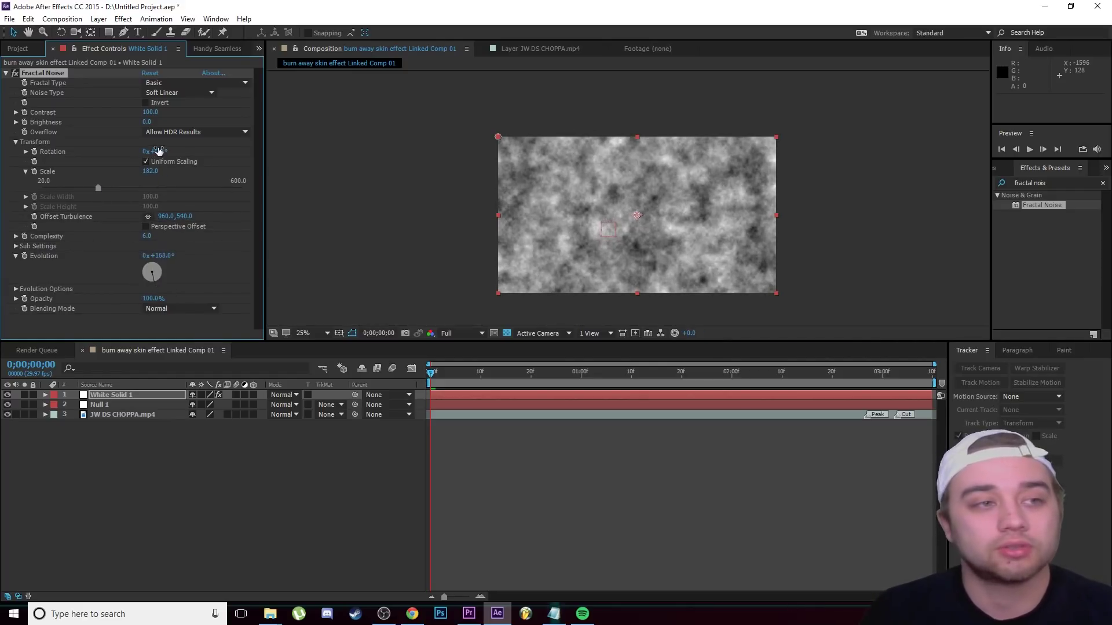
pyautogui.click(171, 85)
pyautogui.click(186, 114)
pyautogui.hotkey('ctrl', 'z')
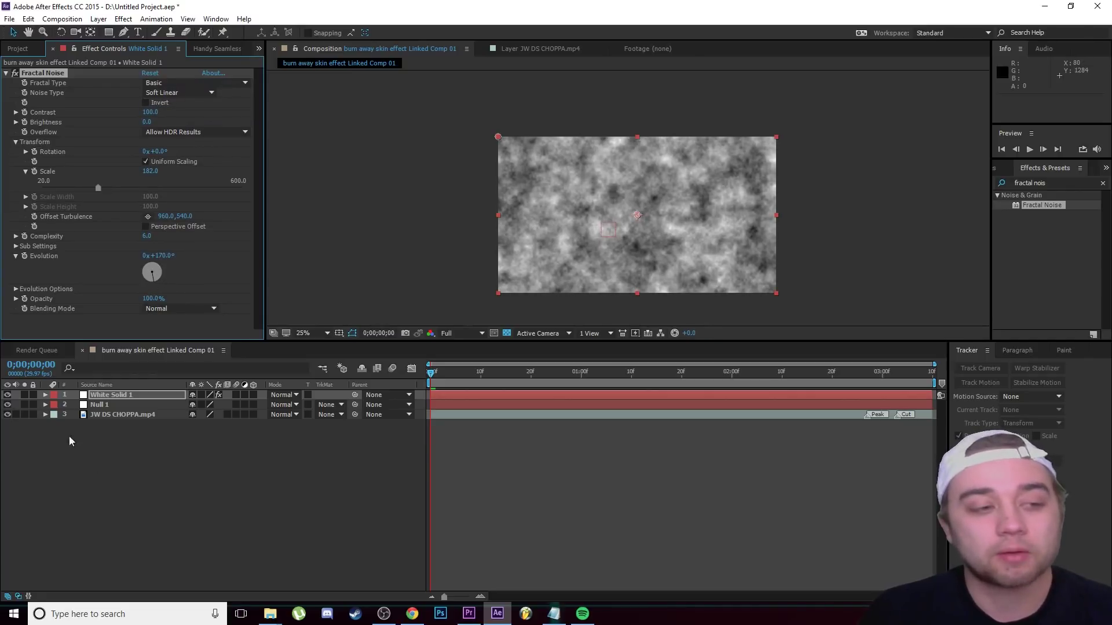
# Hide White Solid 1 so the forearm footage shows, and rename the layer skin texture.
pyautogui.click(7, 394)
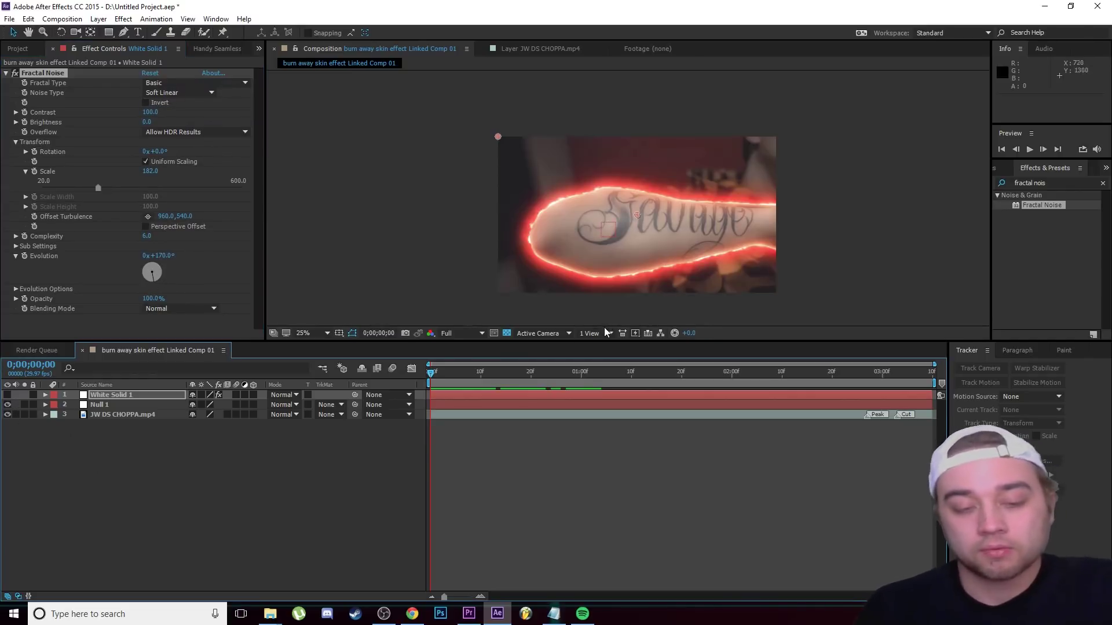
pyautogui.scroll(2, 675, 253)
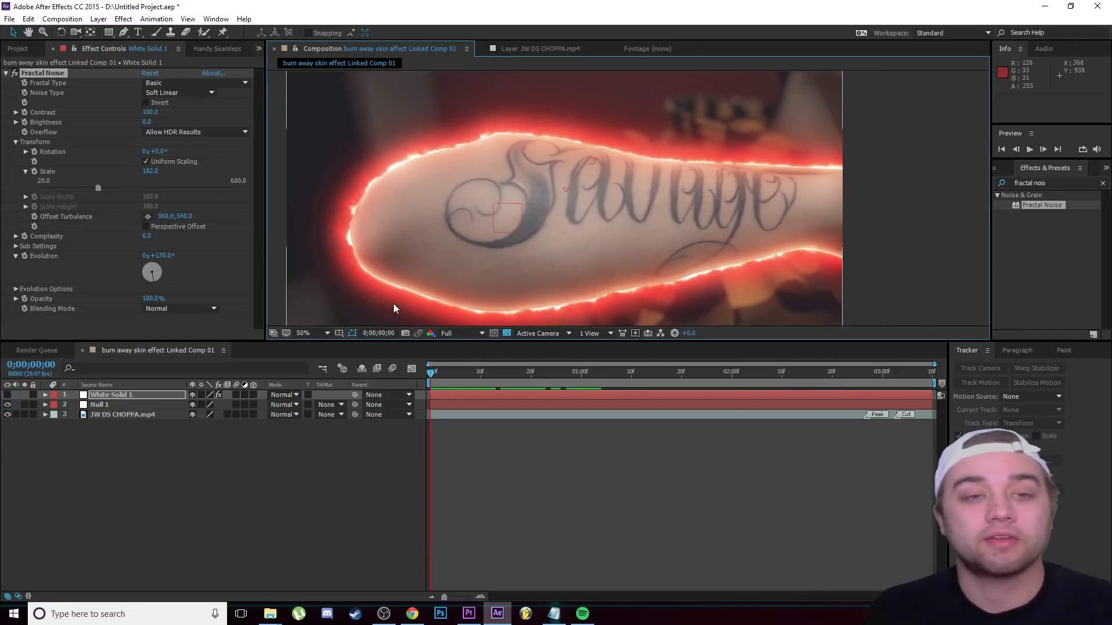
pyautogui.rightClick(109, 394)
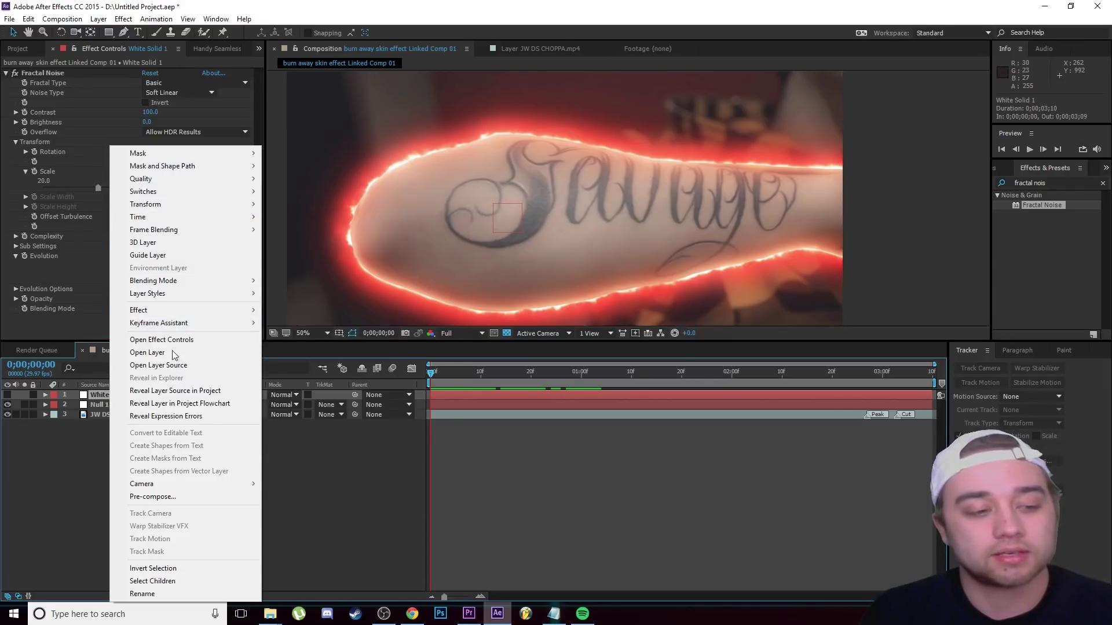
pyautogui.click(164, 593)
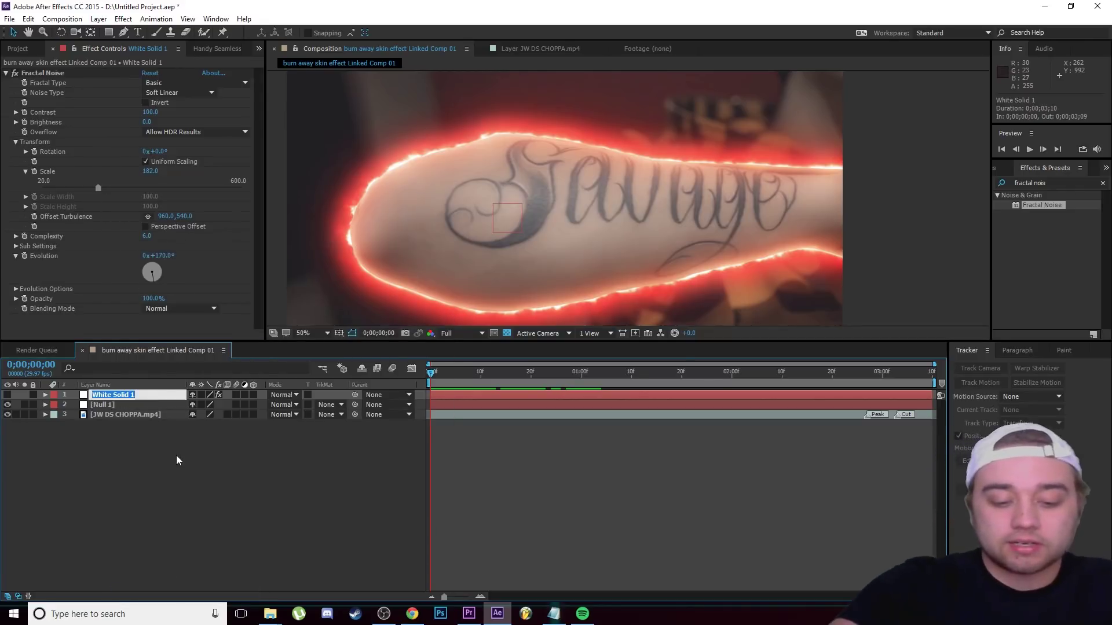
pyautogui.write('skin texture')
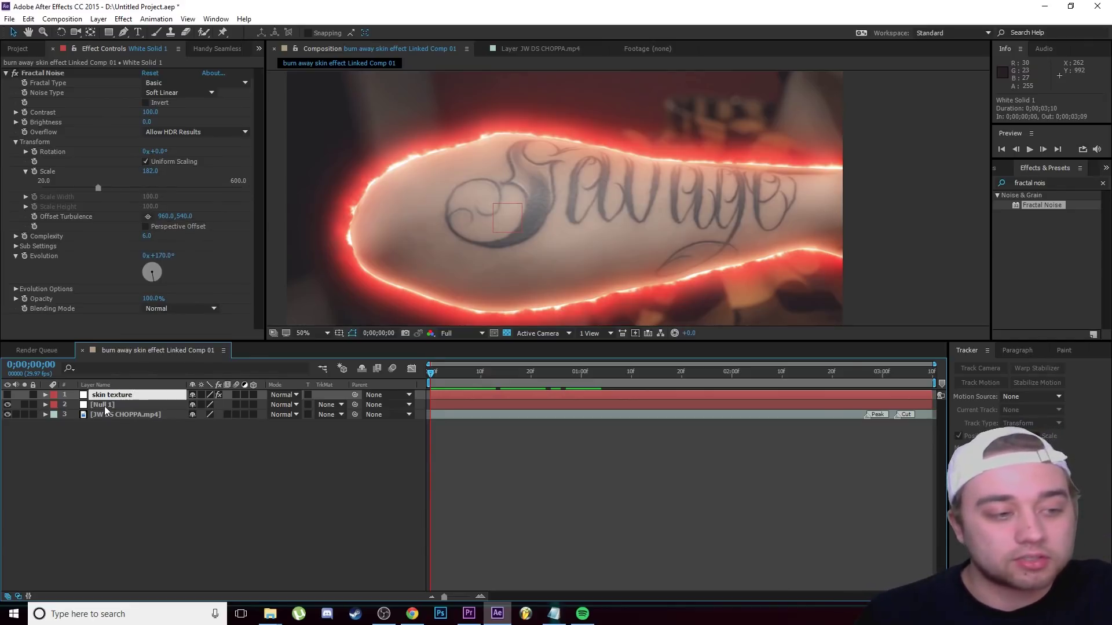
# Open the name of the Null 1 layer for editing.
pyautogui.rightClick(104, 405)
pyautogui.click(151, 597)
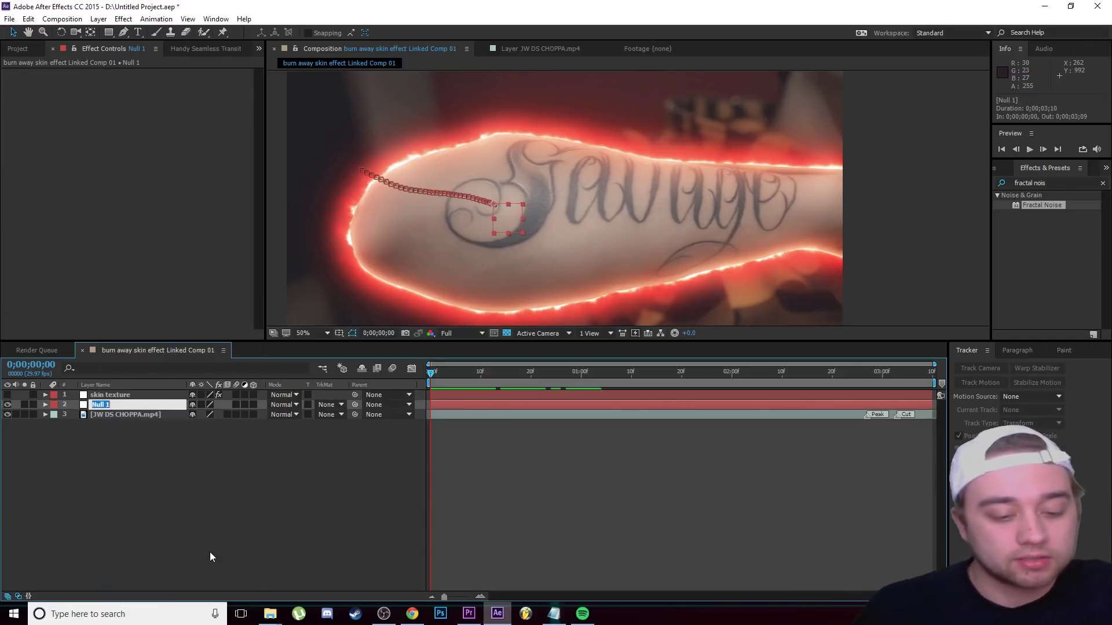
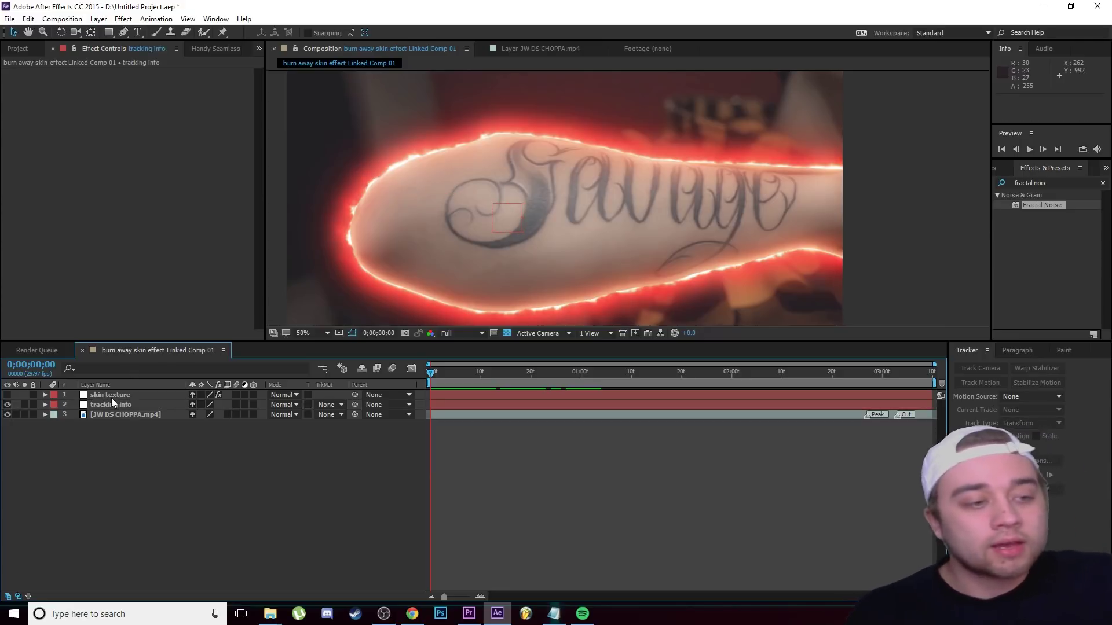
# Draw a closed Pen mask on the skin texture layer around the forearm outline, extending past the frame's right edge.
pyautogui.click(111, 396)
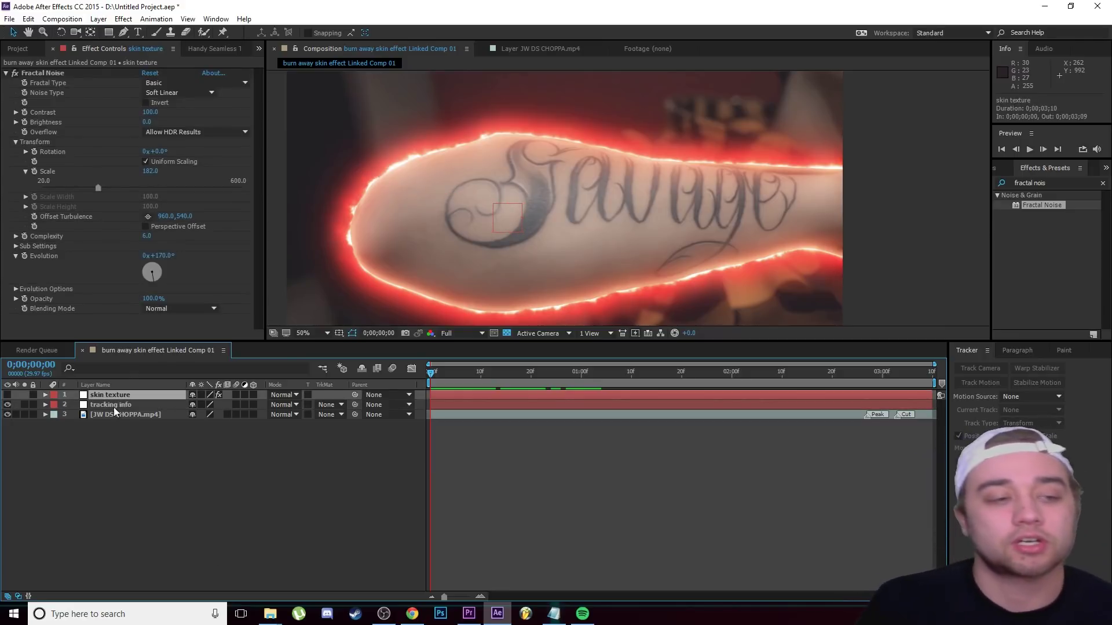
pyautogui.click(123, 30)
pyautogui.click(844, 173)
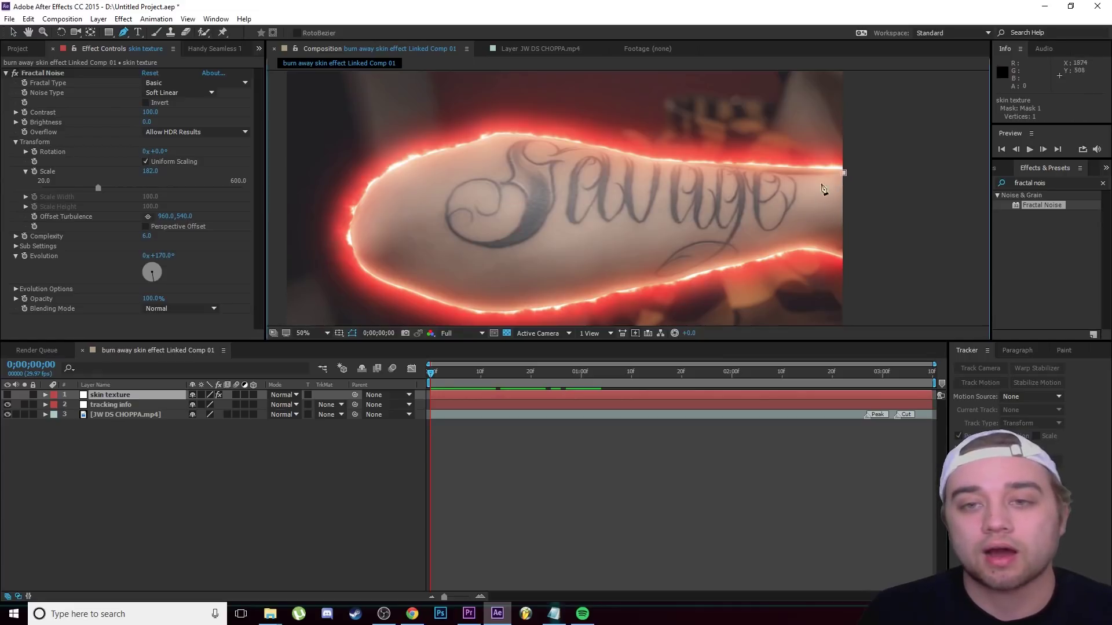
pyautogui.click(715, 168)
pyautogui.click(547, 134)
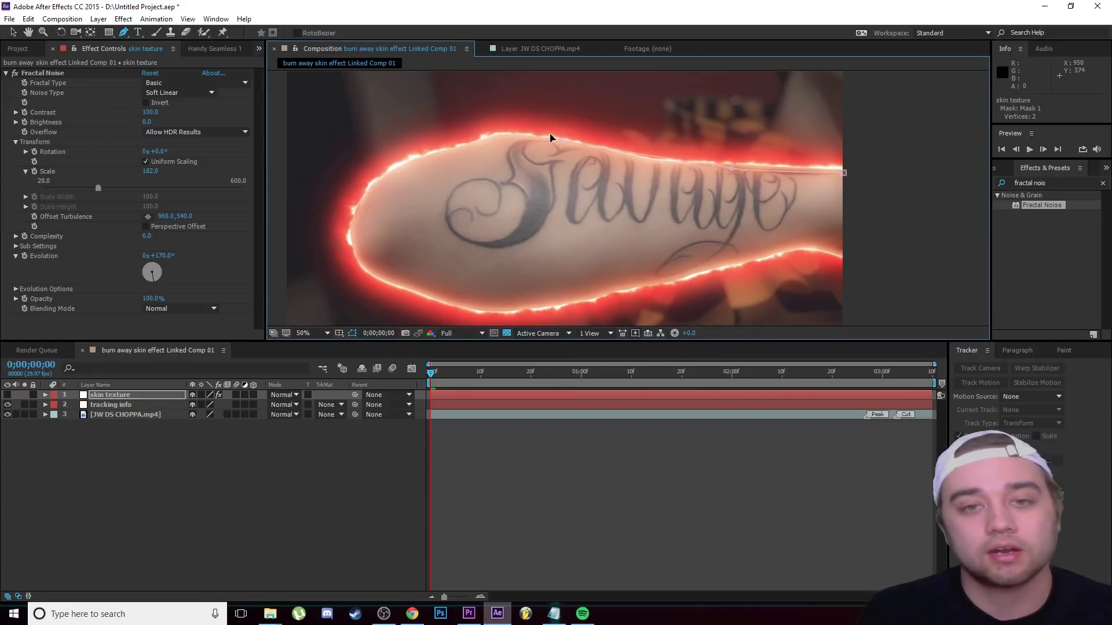
pyautogui.moveTo(349, 224); pyautogui.dragTo(322, 276)
pyautogui.click(844, 173)
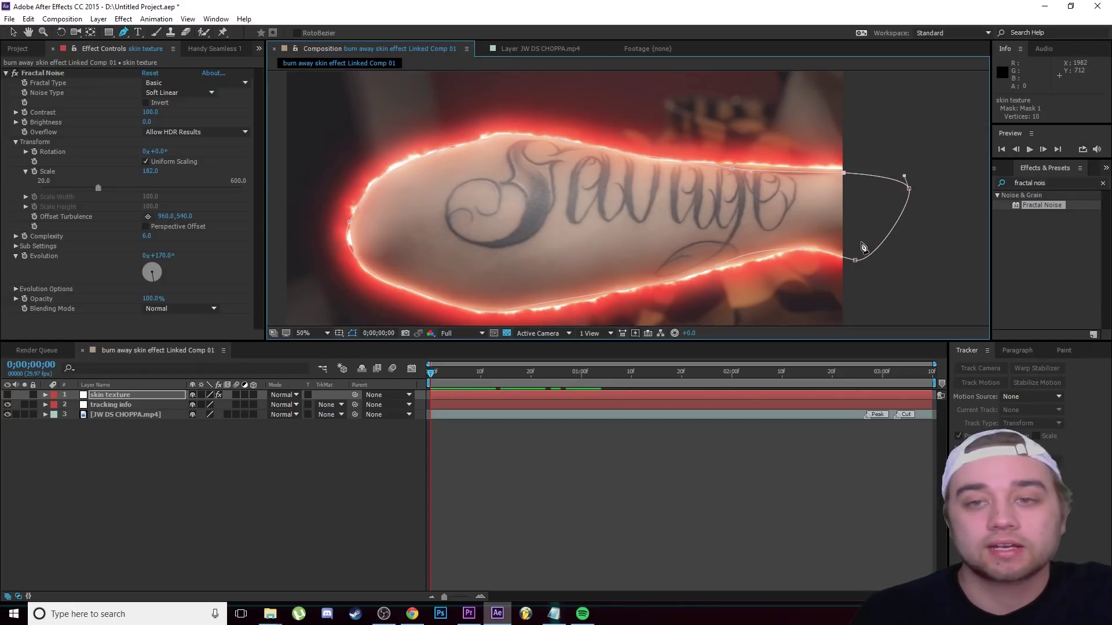
# Make the skin texture layer visible and feather its Mask 1 by 79 pixels.
pyautogui.click(109, 393)
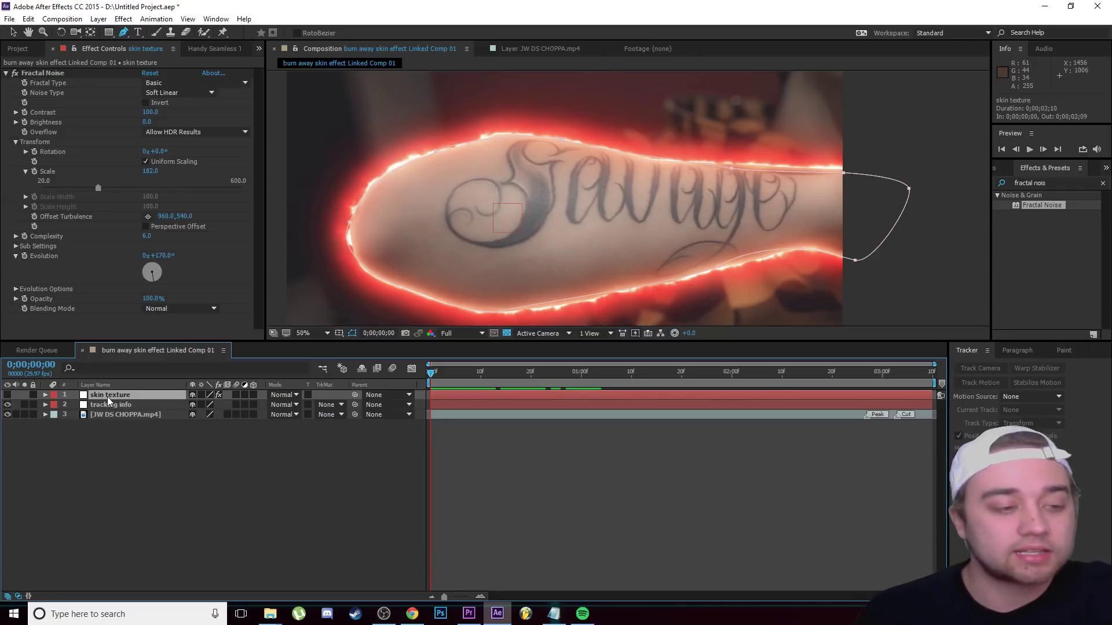
pyautogui.press('m')
pyautogui.press(',')
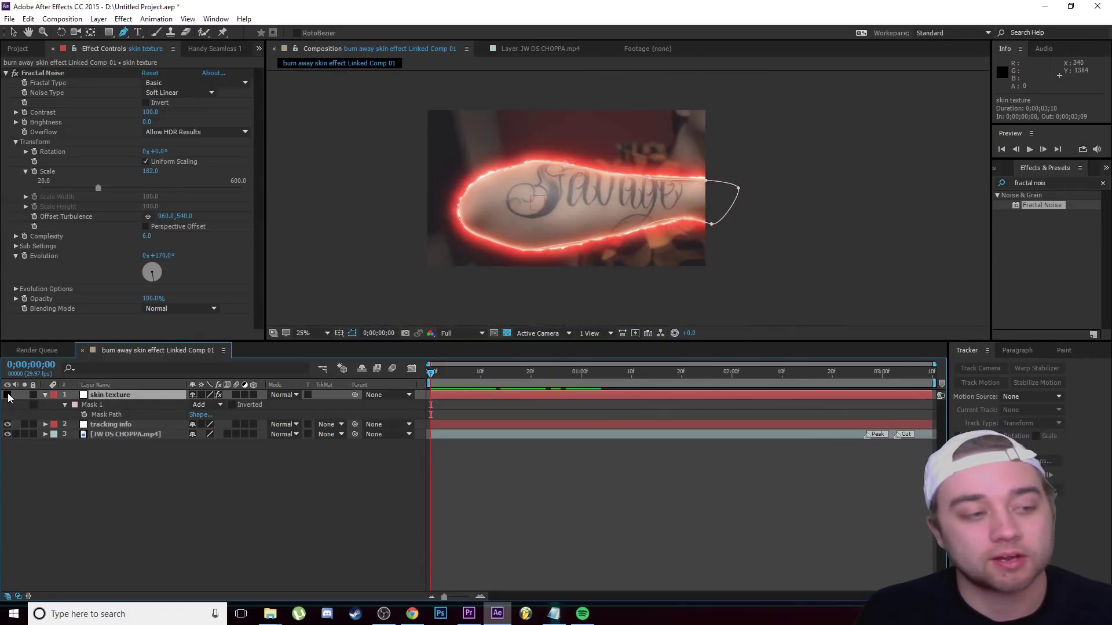
pyautogui.click(7, 395)
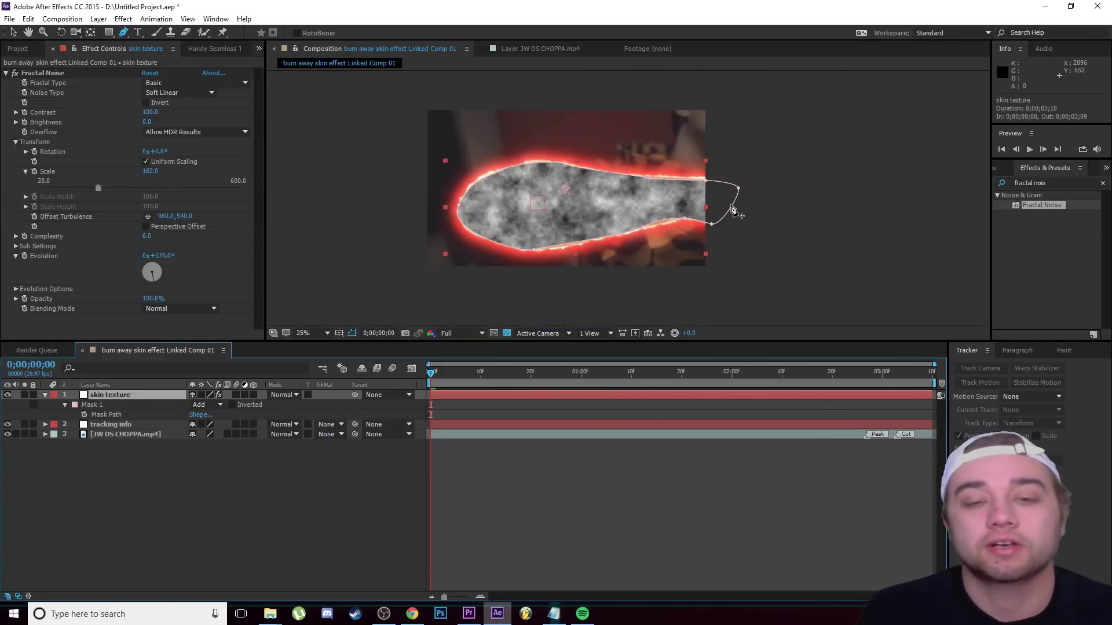
pyautogui.click(64, 405)
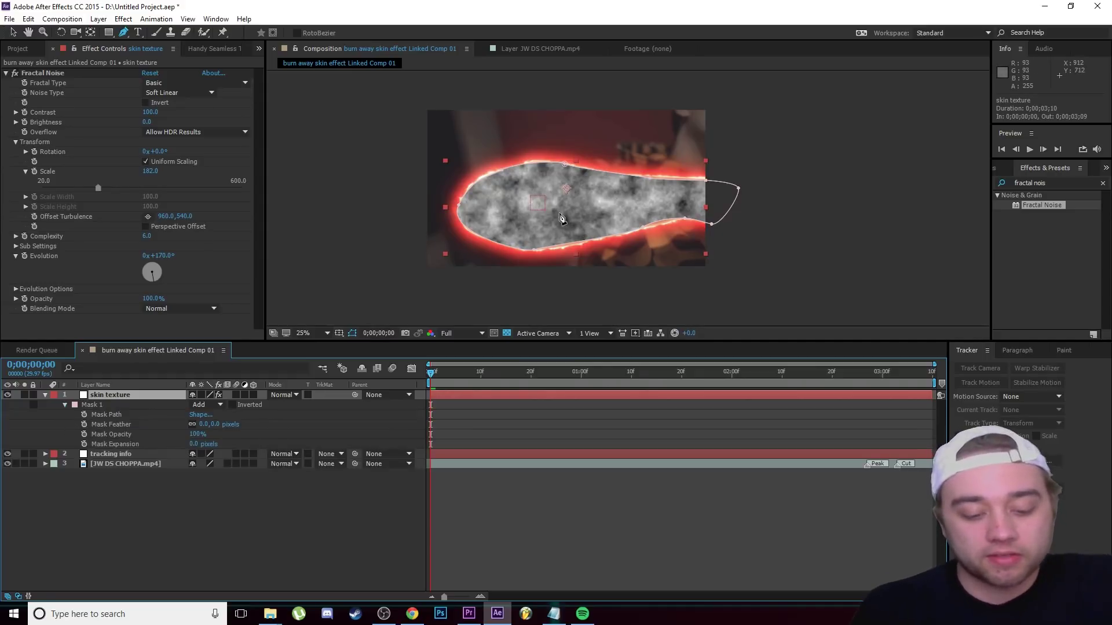
pyautogui.press('.')
pyautogui.moveTo(214, 427); pyautogui.dragTo(260, 427)
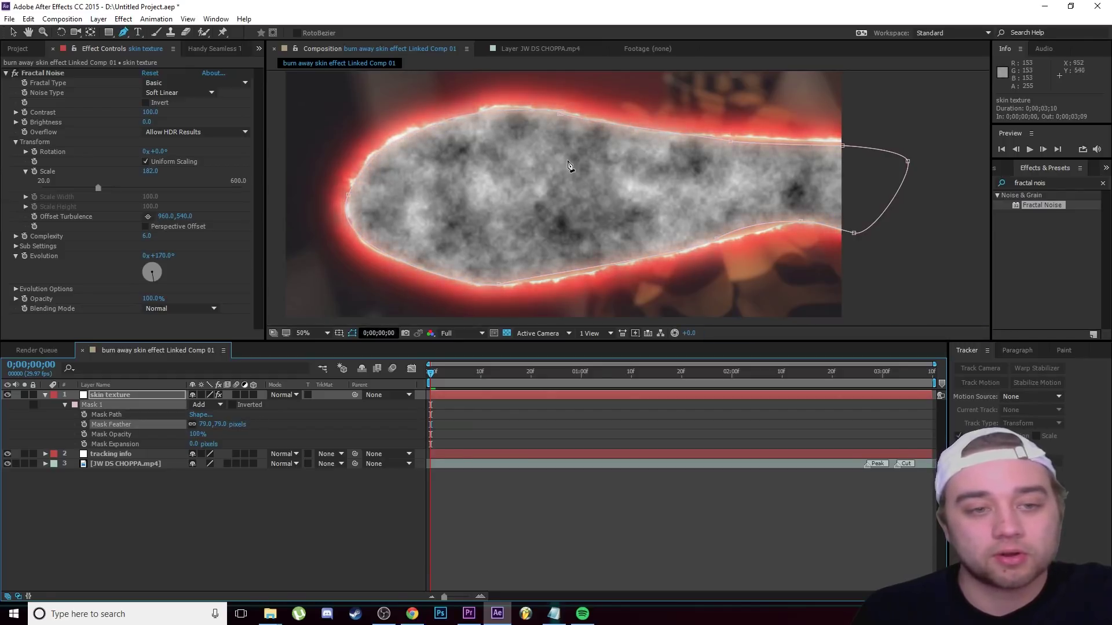
# Pull the skin texture mask's points inward from the glowing forearm edge and raise its feather to 129 pixels.
pyautogui.moveTo(502, 284); pyautogui.dragTo(506, 280)
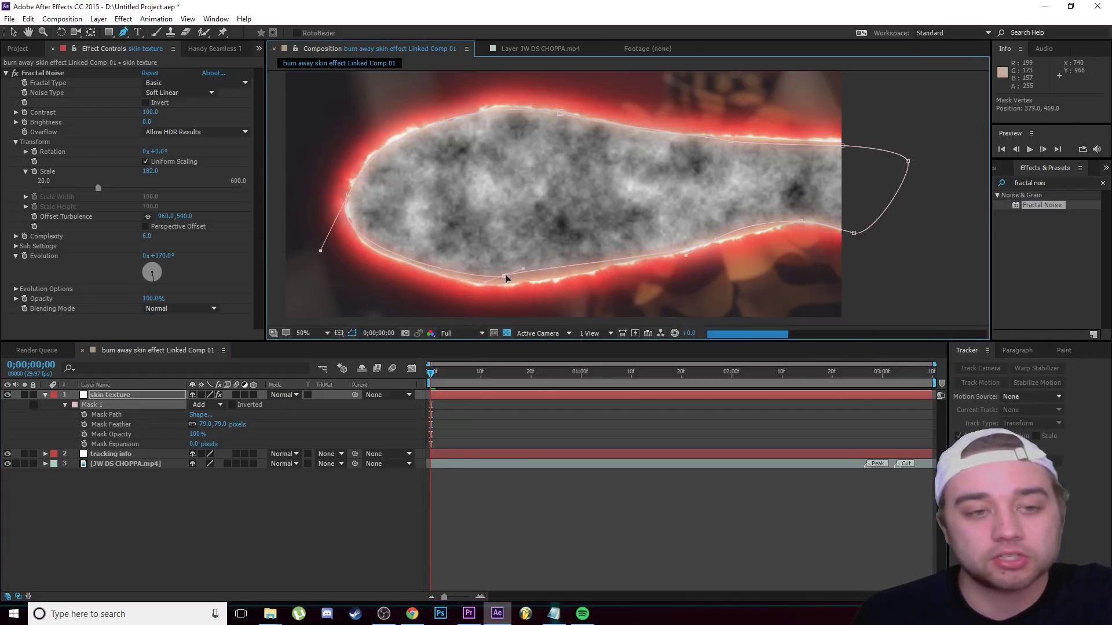
pyautogui.moveTo(360, 196); pyautogui.dragTo(369, 198)
pyautogui.moveTo(561, 113); pyautogui.dragTo(562, 125)
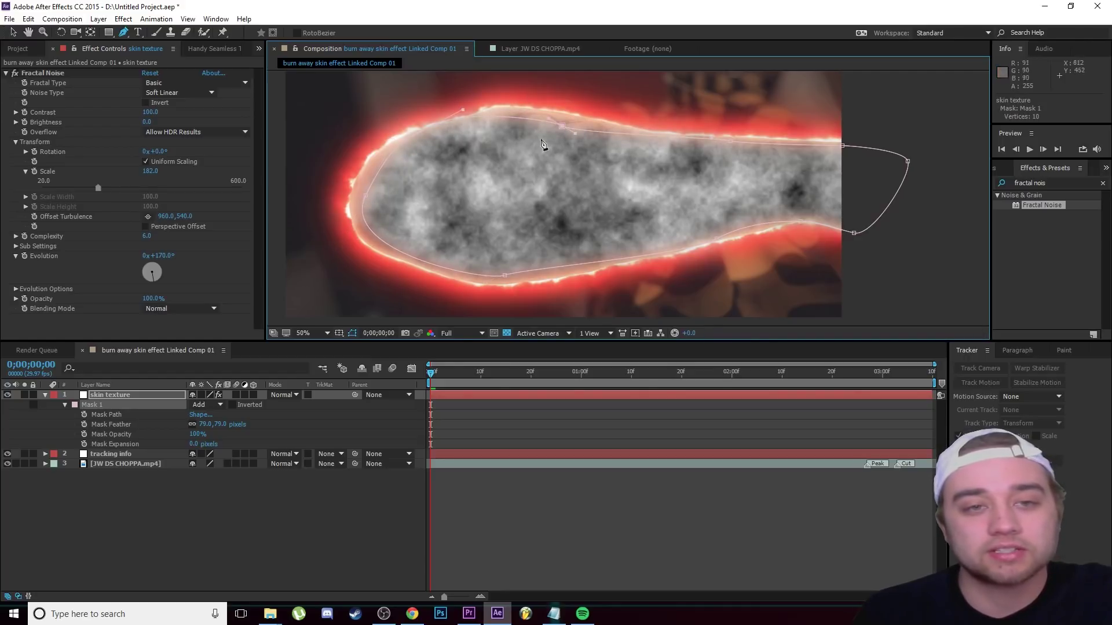
pyautogui.moveTo(842, 145); pyautogui.dragTo(812, 145)
pyautogui.moveTo(907, 161); pyautogui.dragTo(871, 162)
pyautogui.moveTo(854, 233); pyautogui.dragTo(848, 221)
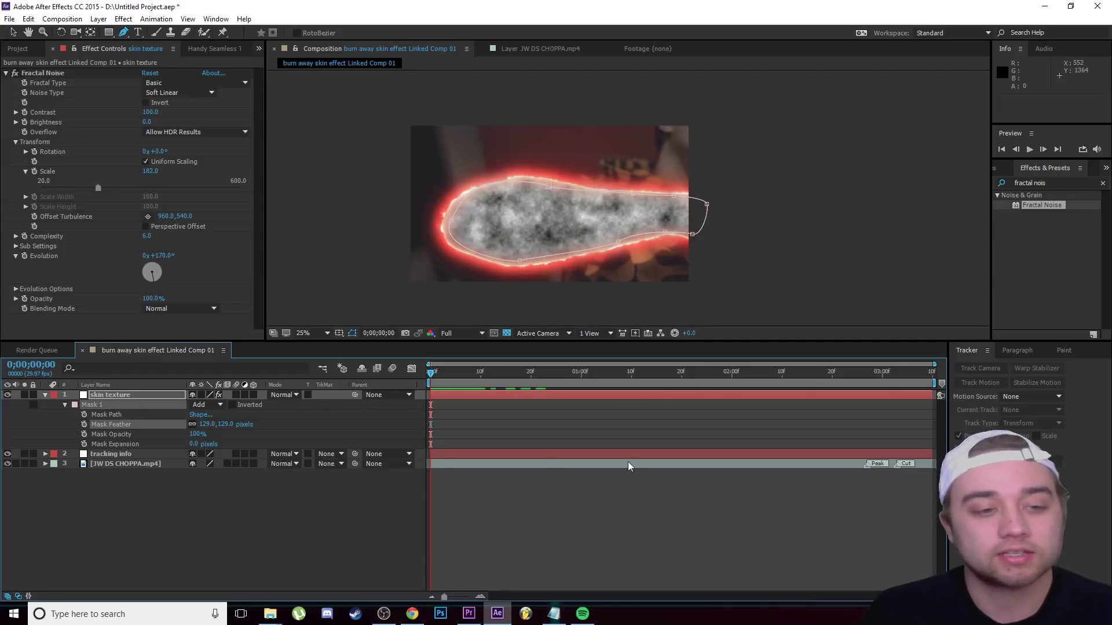
# Parent the skin texture layer to tracking info and scrub through the clip to check how it follows the arm.
pyautogui.click(406, 395)
pyautogui.click(406, 437)
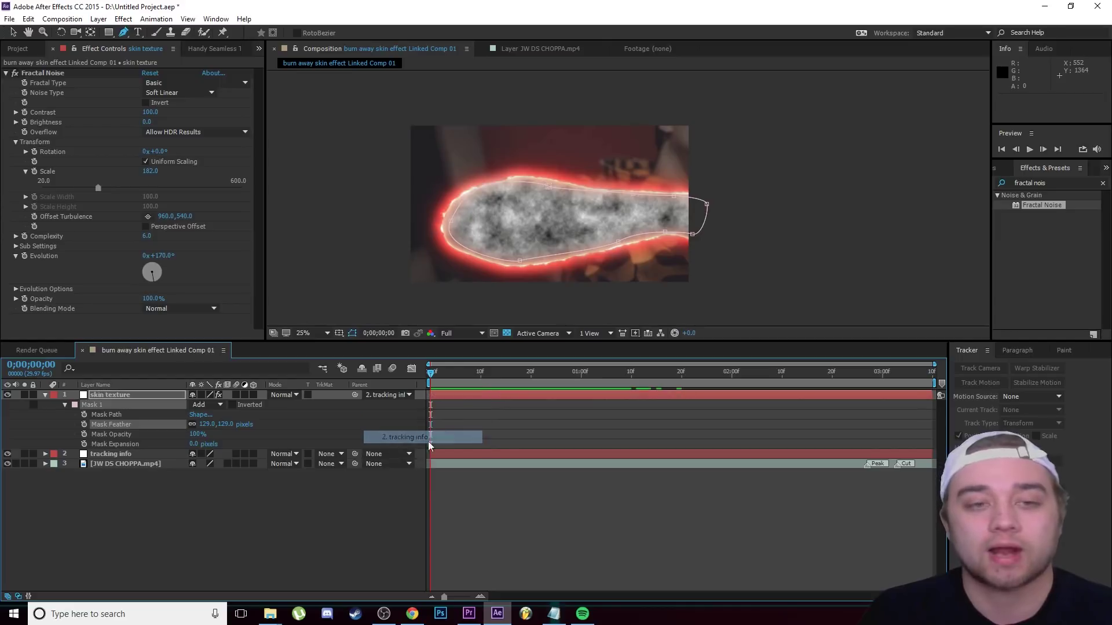
pyautogui.moveTo(435, 376); pyautogui.dragTo(536, 374)
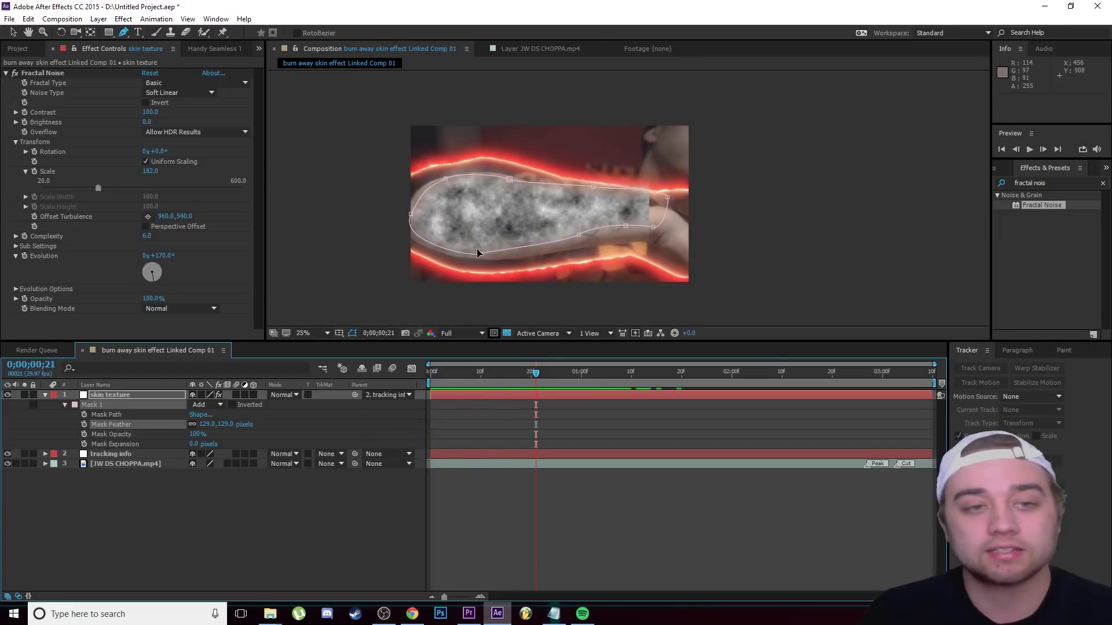
pyautogui.moveTo(536, 374); pyautogui.dragTo(561, 374)
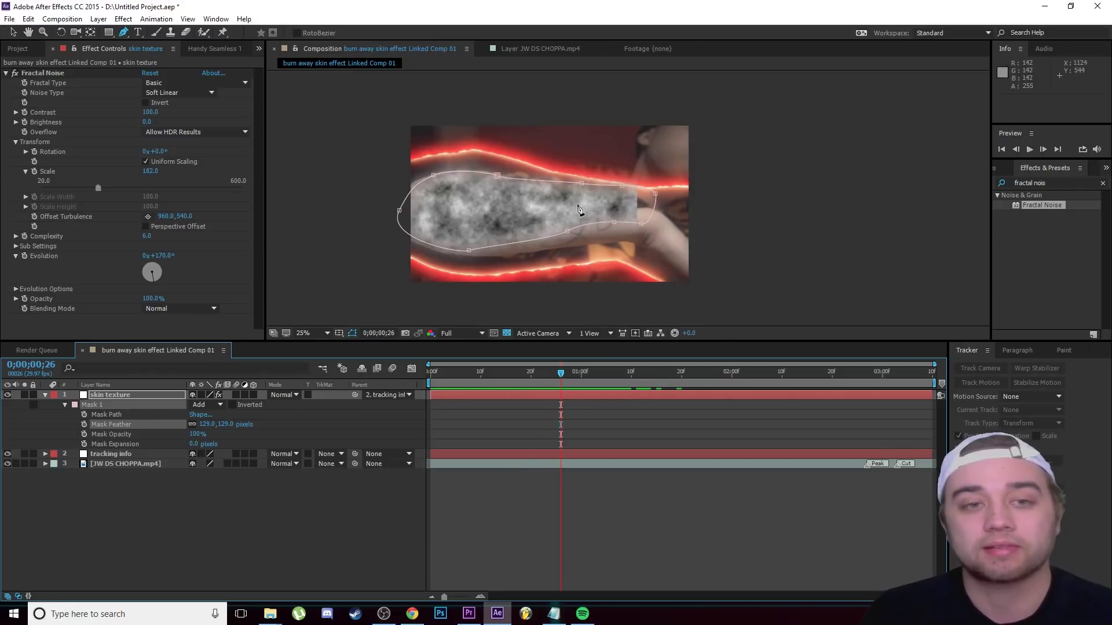
pyautogui.moveTo(560, 373); pyautogui.dragTo(373, 443)
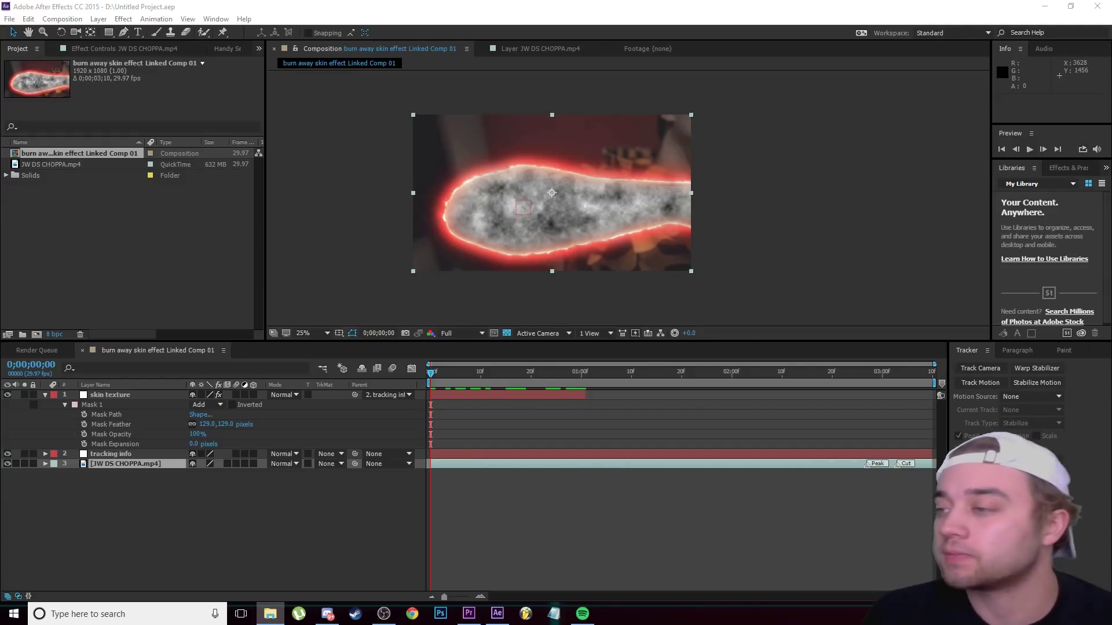
# Import Radius-and-Ulna-Bones-509x550.png into the project and add it to the composition as the top layer.
pyautogui.moveTo(422, 438); pyautogui.dragTo(112, 250)
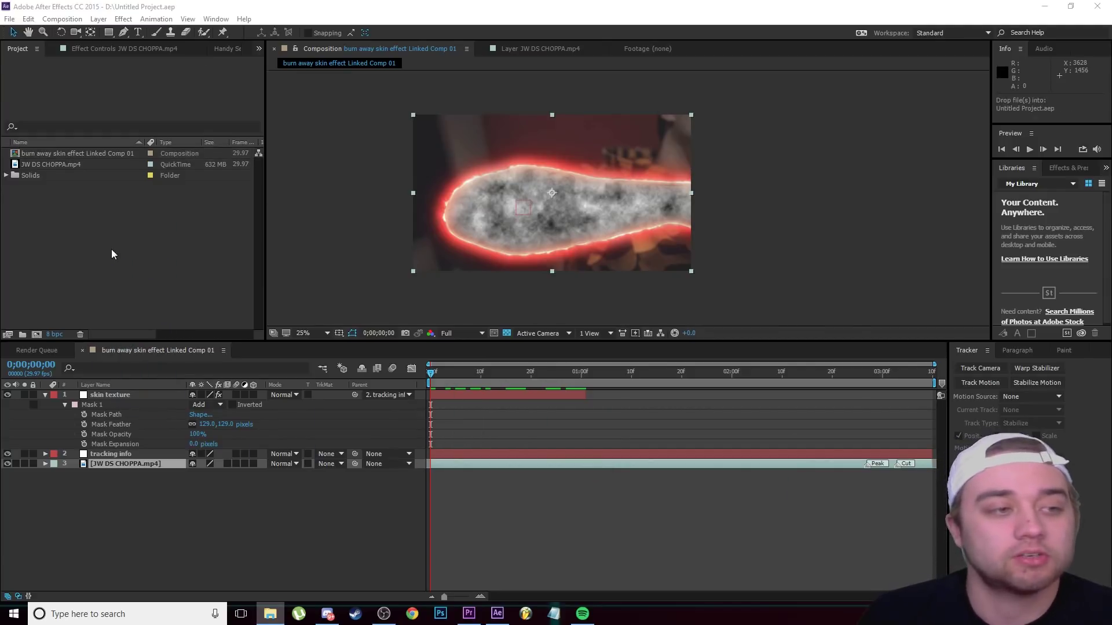
pyautogui.moveTo(134, 296); pyautogui.dragTo(134, 296)
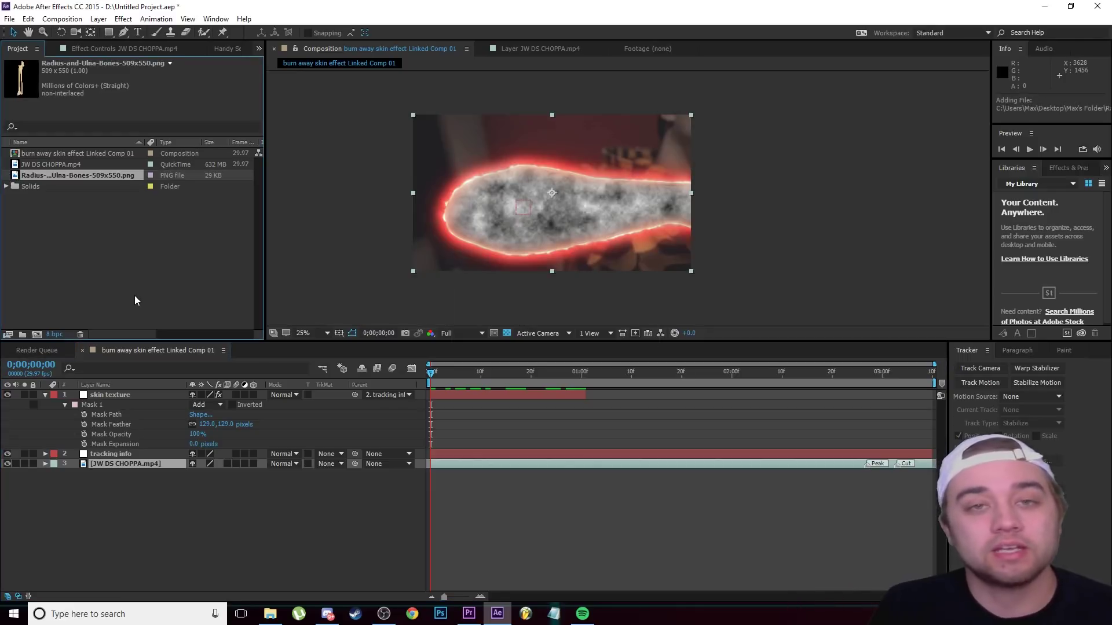
pyautogui.moveTo(60, 174); pyautogui.dragTo(133, 393)
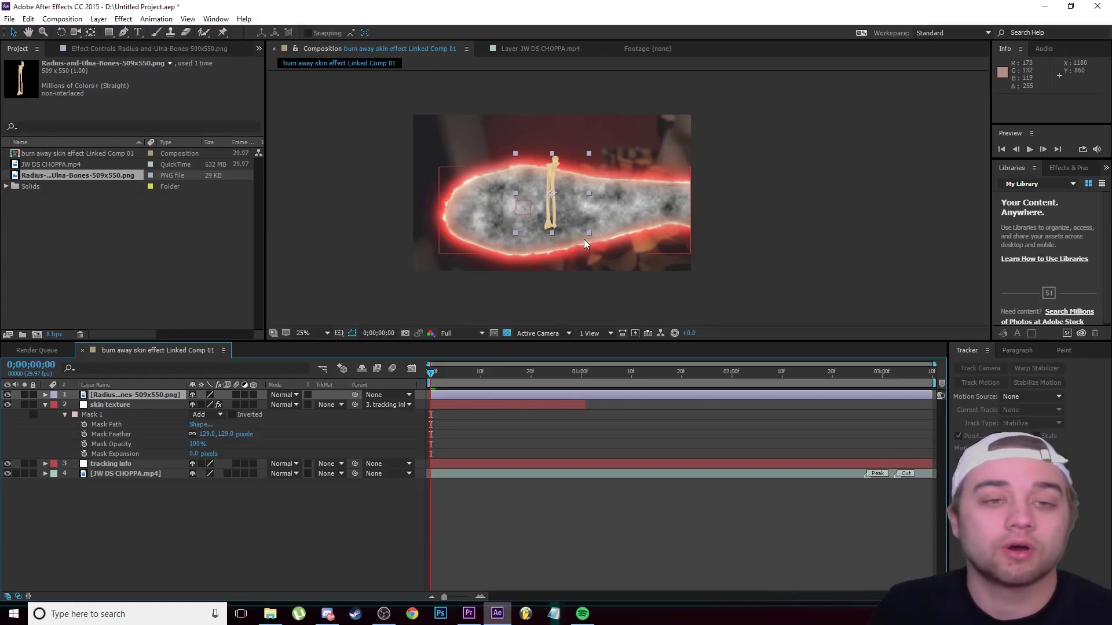
# Rotate the bones layer to -91° and scale it to 203%.
pyautogui.click(45, 395)
pyautogui.click(46, 395)
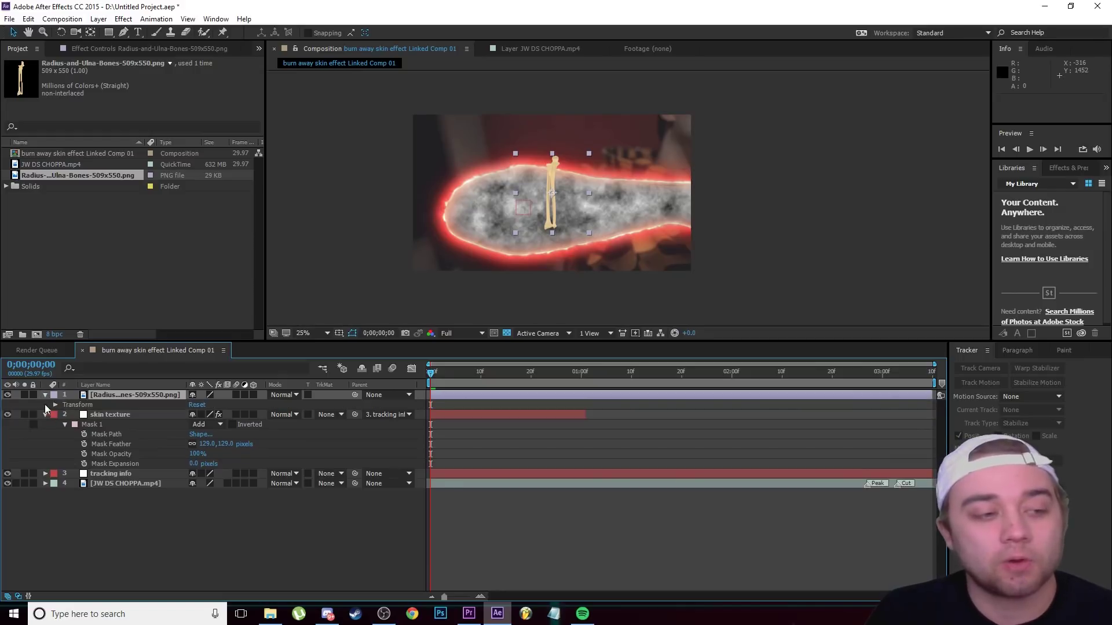
pyautogui.click(55, 405)
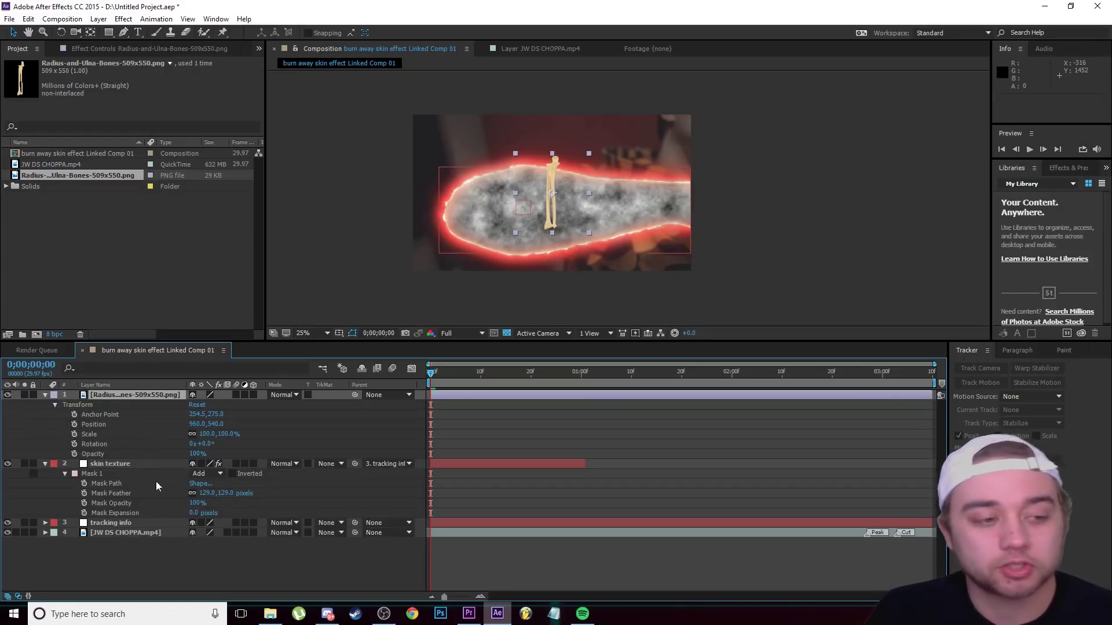
pyautogui.moveTo(206, 445); pyautogui.dragTo(270, 427)
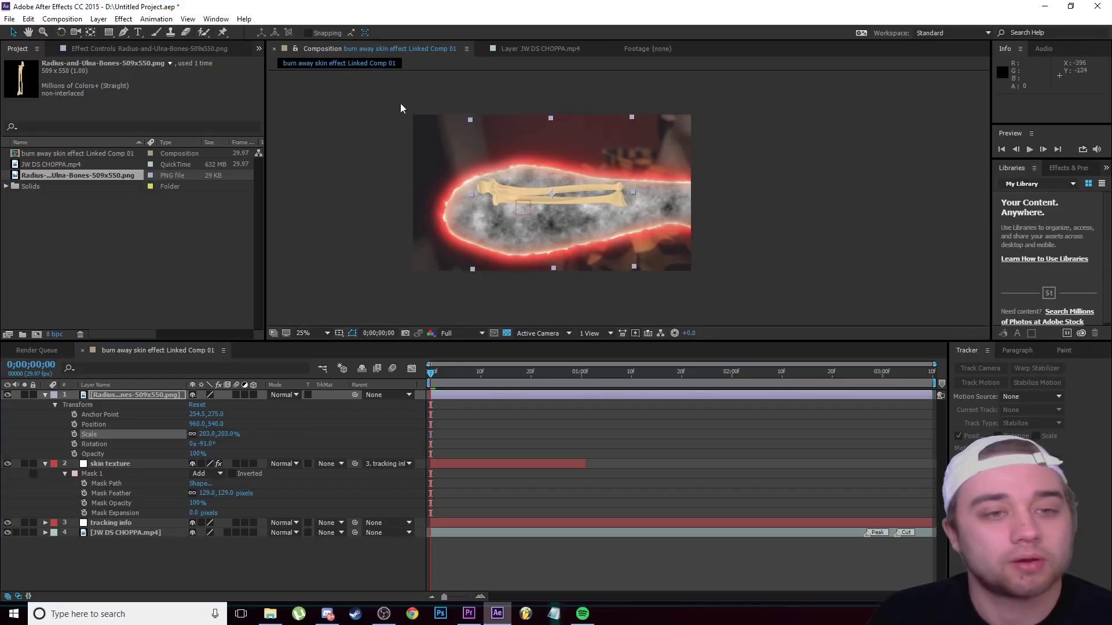
# Stretch and flip the bones layer to about 227 by -321% scale and position it along the forearm at about 1136, 620.
pyautogui.moveTo(588, 191); pyautogui.dragTo(606, 200)
pyautogui.moveTo(650, 126); pyautogui.dragTo(689, 113)
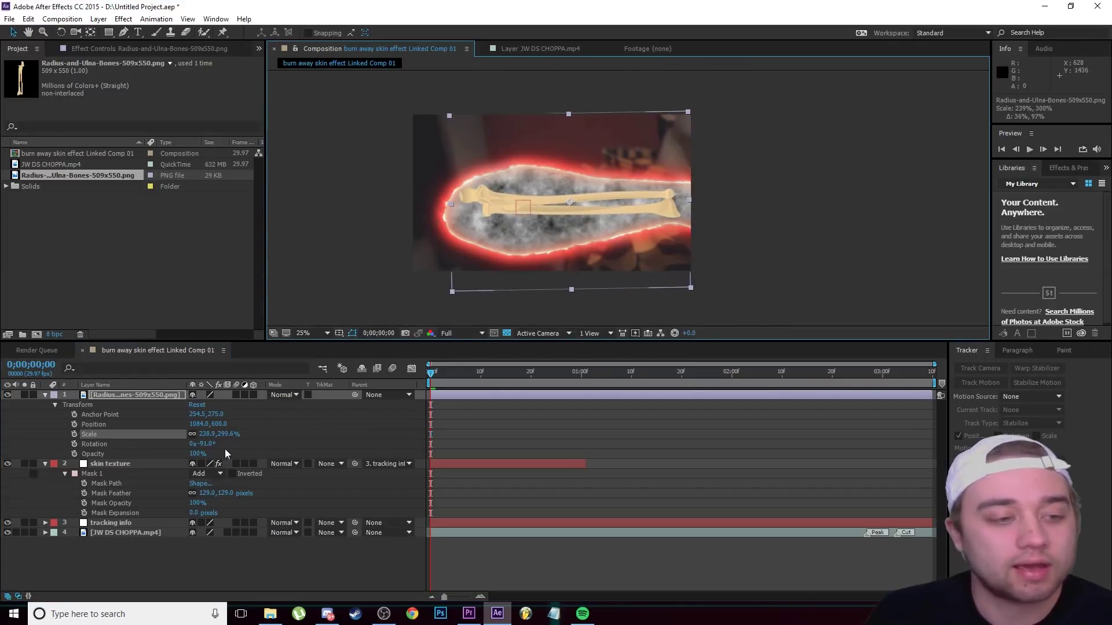
pyautogui.moveTo(689, 201); pyautogui.dragTo(435, 169)
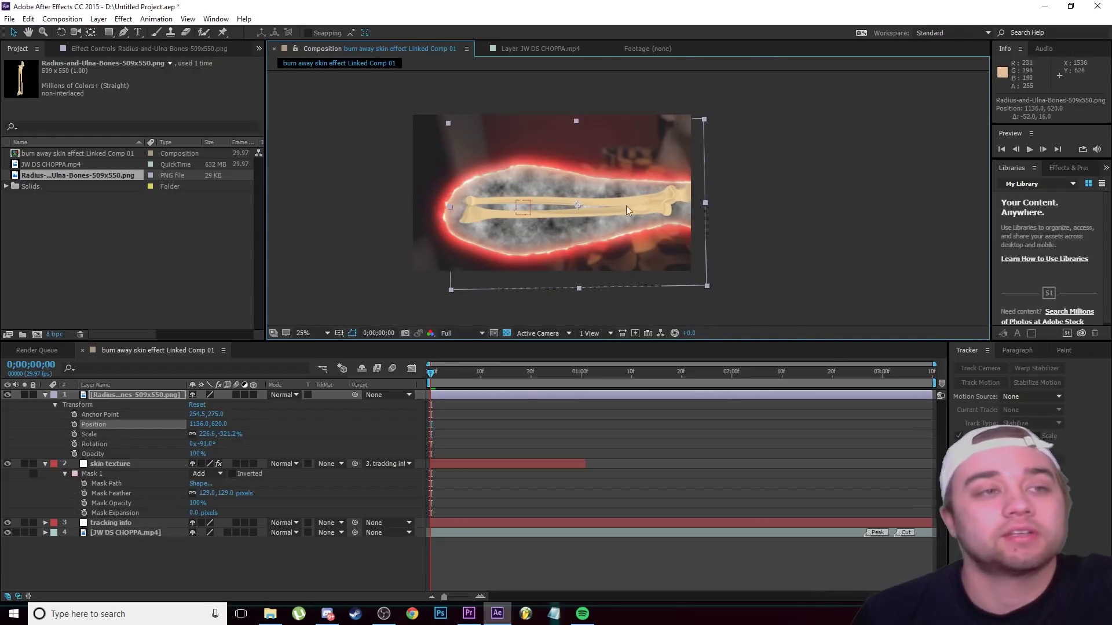
# Draw a closed rounded Pen mask on the bones layer around the bones' right end, extending beyond the frame.
pyautogui.click(124, 33)
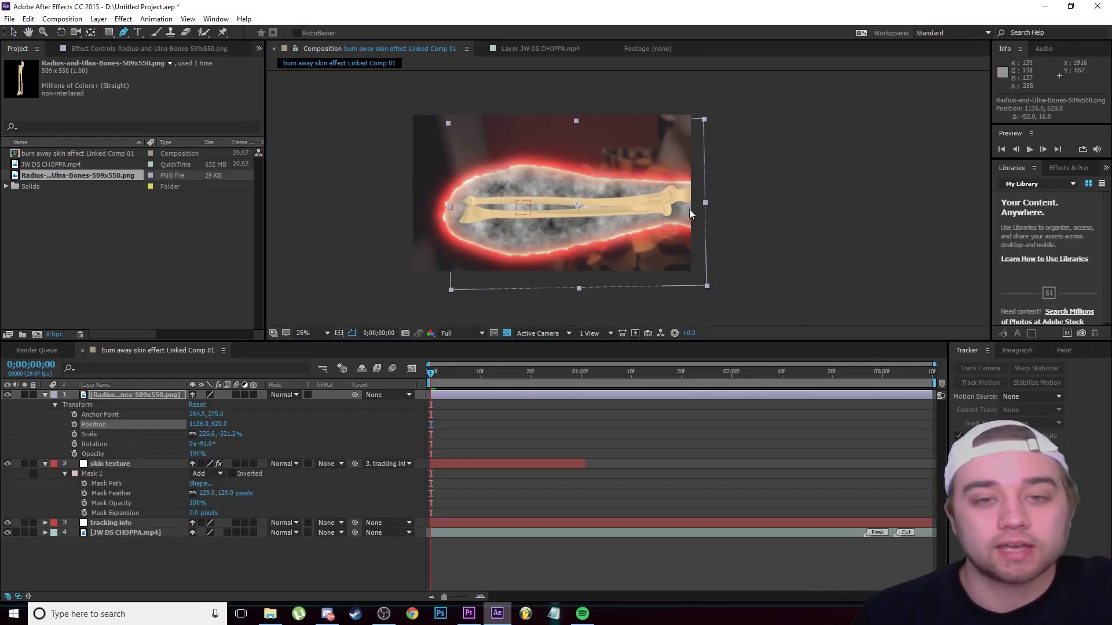
pyautogui.scroll(2, 691, 210)
pyautogui.click(683, 144)
pyautogui.click(649, 235)
pyautogui.click(668, 300)
pyautogui.moveTo(765, 290); pyautogui.dragTo(780, 286)
pyautogui.moveTo(790, 182); pyautogui.dragTo(726, 135)
pyautogui.click(684, 144)
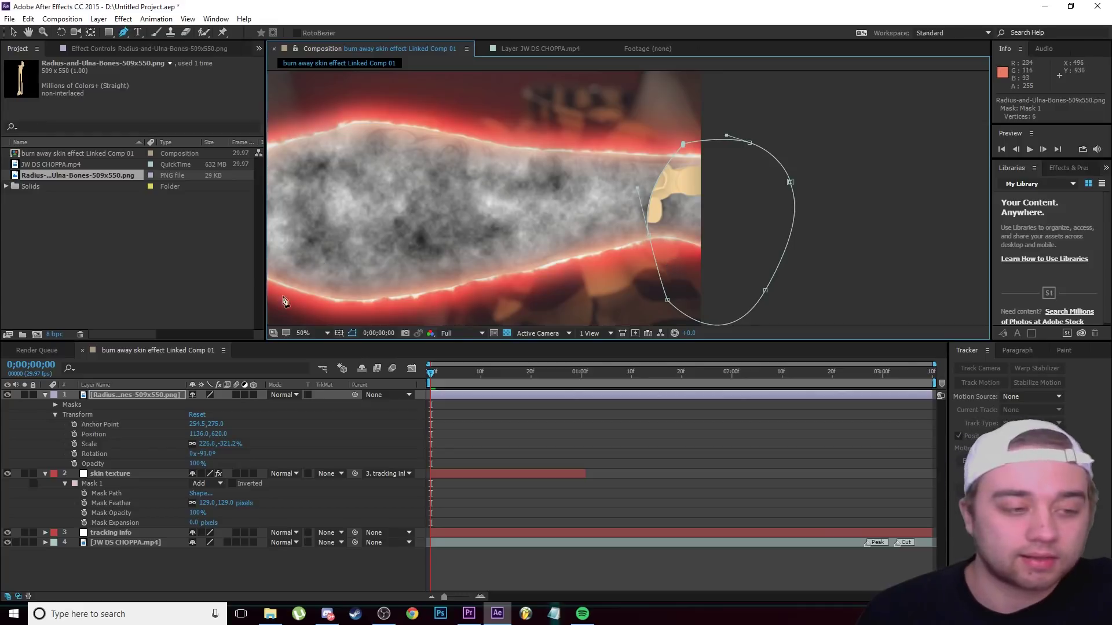
# Set the mode of the bones layer's Mask 1 to Subtract.
pyautogui.press('m')
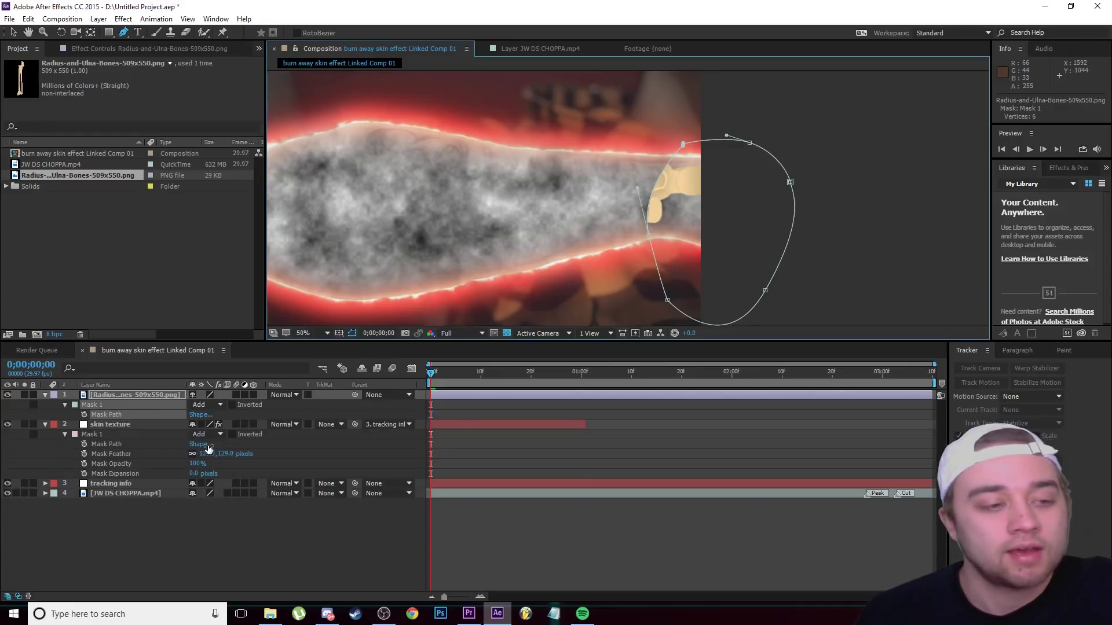
pyautogui.click(210, 405)
pyautogui.click(215, 441)
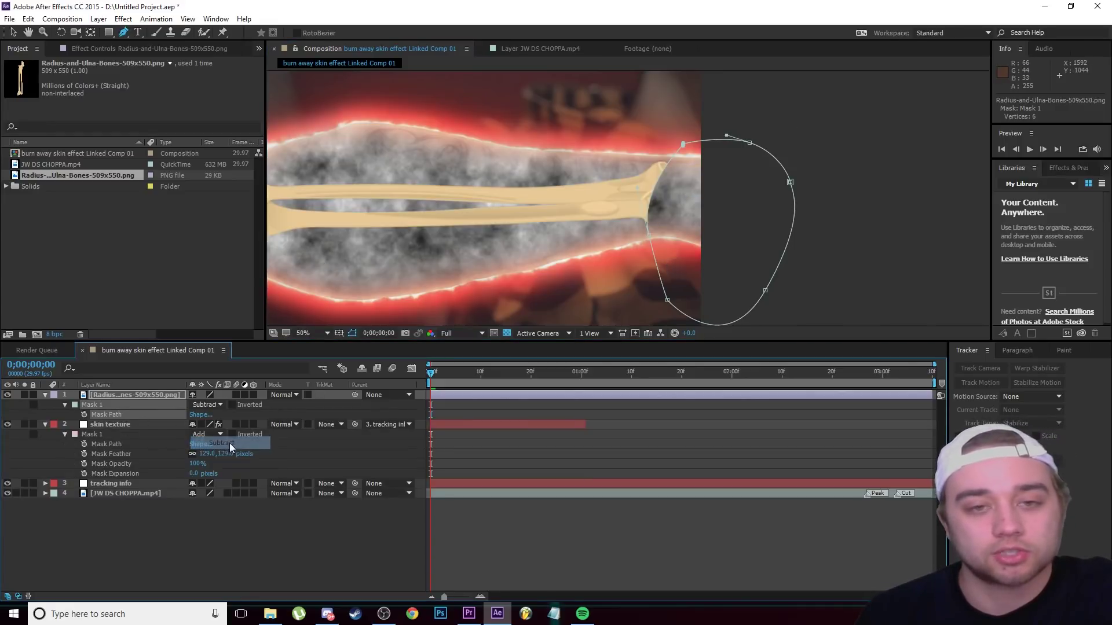
# Feather the bones layer's Mask 1 by 58 pixels and shift its upper-left point slightly outward to the left.
pyautogui.click(65, 405)
pyautogui.click(65, 405)
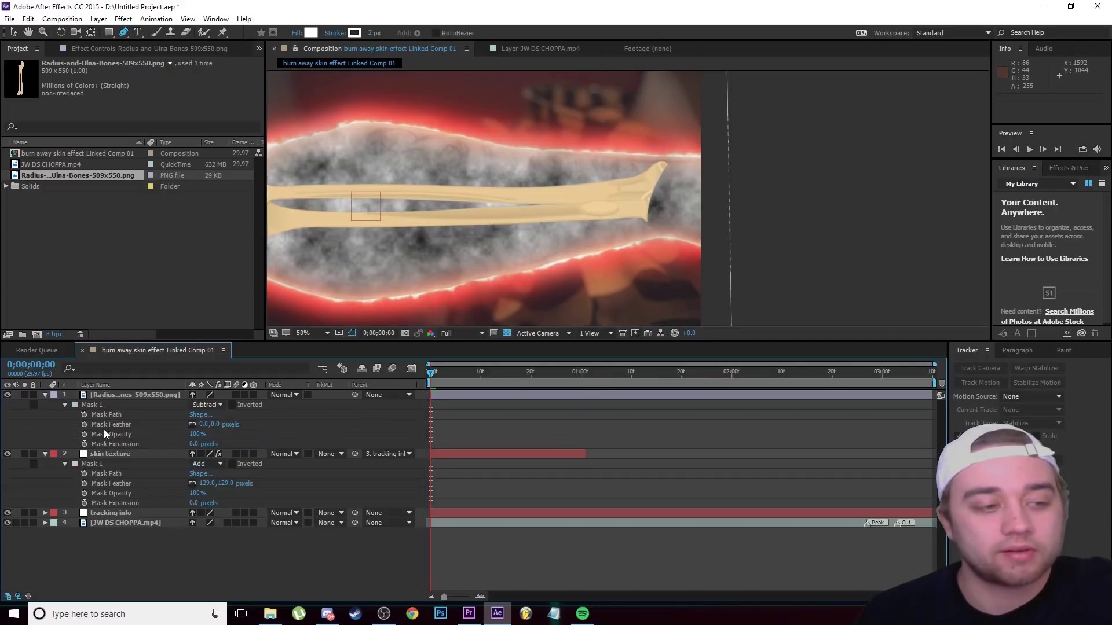
pyautogui.moveTo(215, 424); pyautogui.dragTo(224, 424)
pyautogui.moveTo(683, 144); pyautogui.dragTo(663, 144)
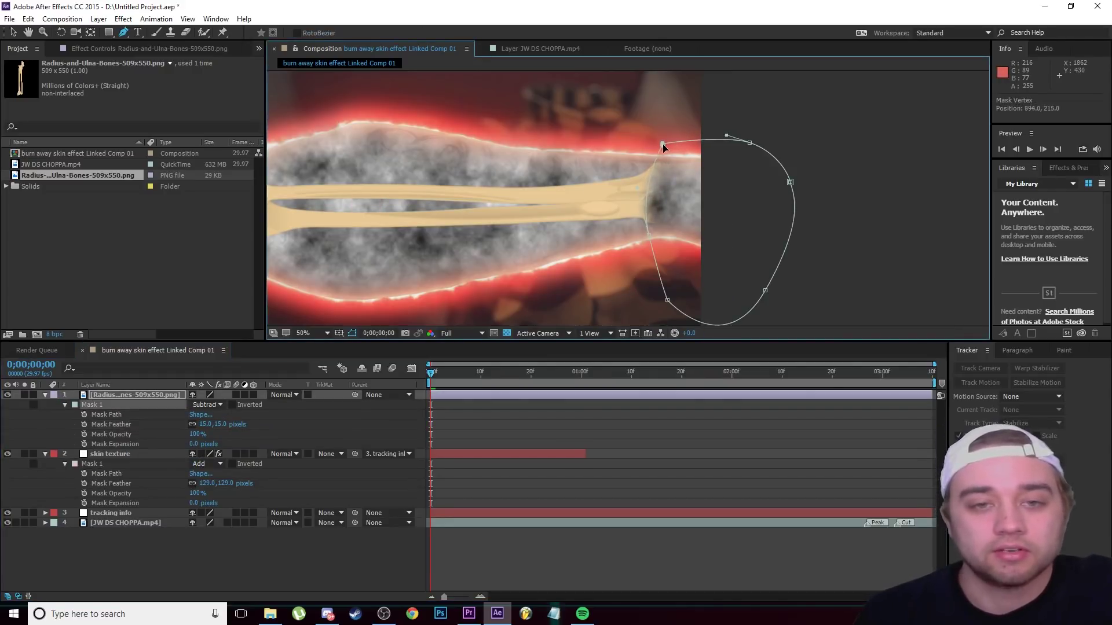
pyautogui.moveTo(223, 425); pyautogui.dragTo(248, 424)
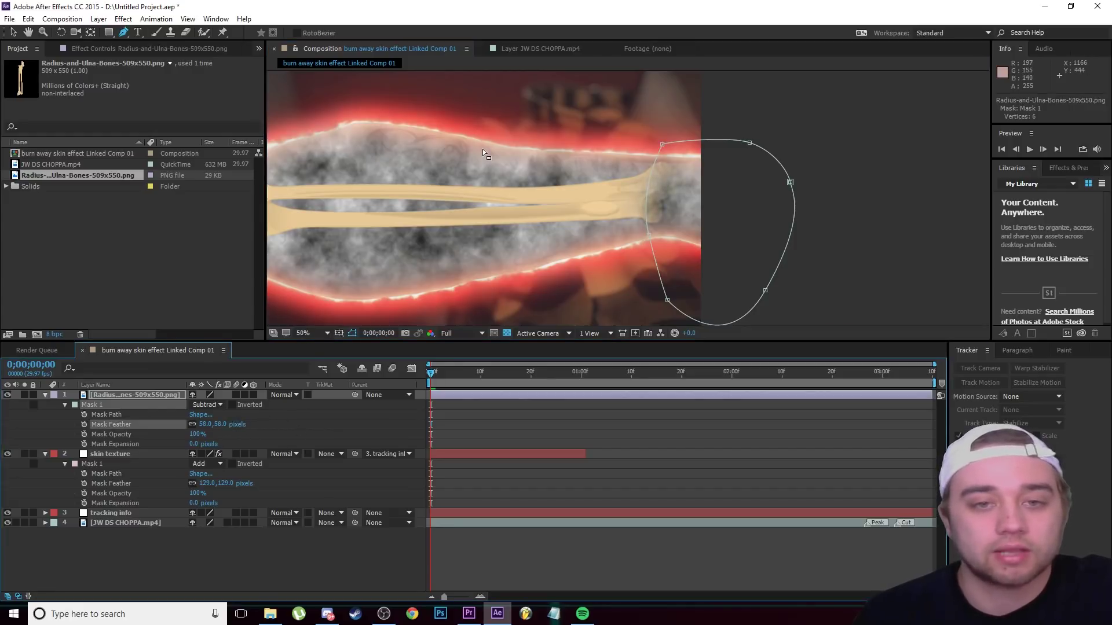
# Draw a second closed Pen mask on the bones layer around the bones' left end.
pyautogui.scroll(-2, 487, 156)
pyautogui.scroll(2, 334, 162)
pyautogui.click(417, 163)
pyautogui.moveTo(402, 249); pyautogui.dragTo(383, 266)
pyautogui.moveTo(352, 249); pyautogui.dragTo(348, 242)
pyautogui.click(347, 191)
pyautogui.click(371, 155)
pyautogui.click(417, 163)
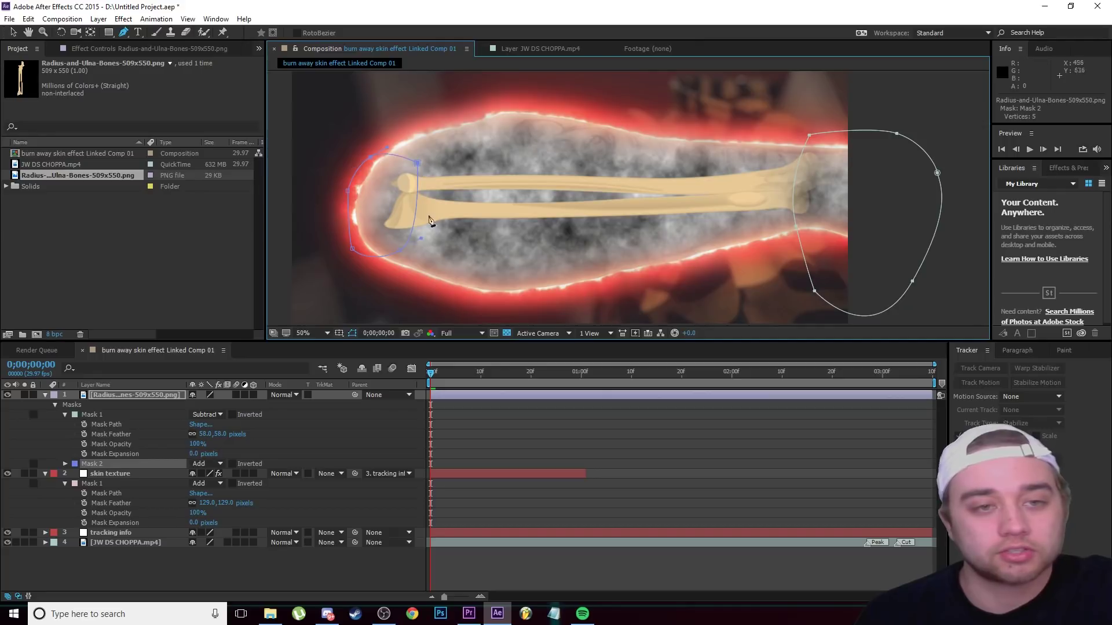
# Set the bones layer's Mask 2 to Subtract with a feather of about 59 pixels, and deselect the layer.
pyautogui.click(65, 463)
pyautogui.click(206, 464)
pyautogui.click(219, 494)
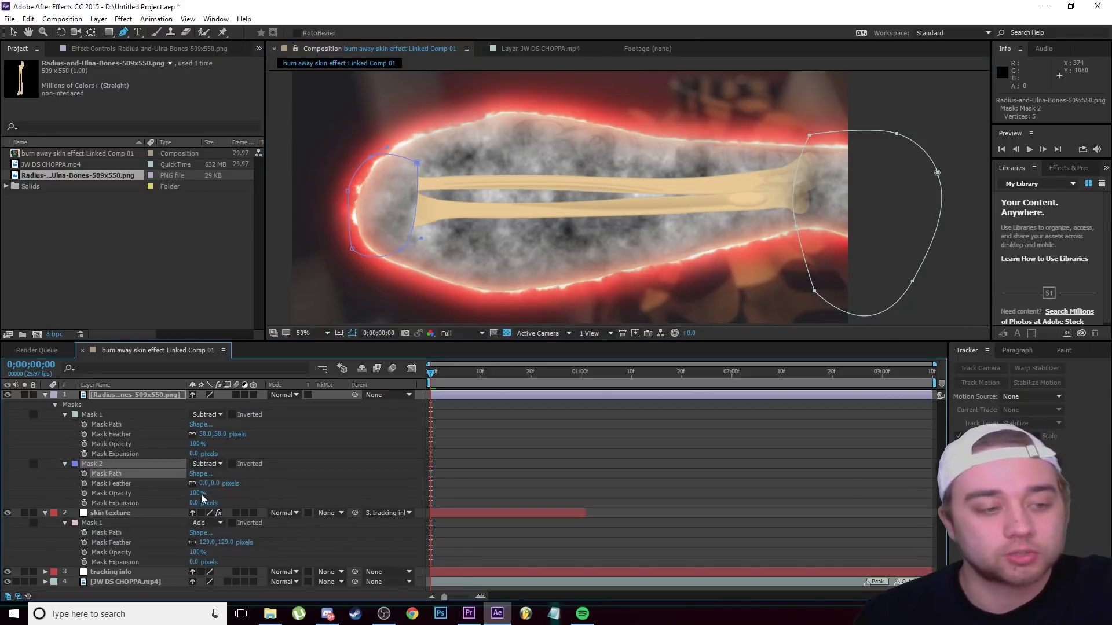
pyautogui.moveTo(214, 483); pyautogui.dragTo(256, 489)
pyautogui.scroll(-2, 463, 260)
pyautogui.click(12, 32)
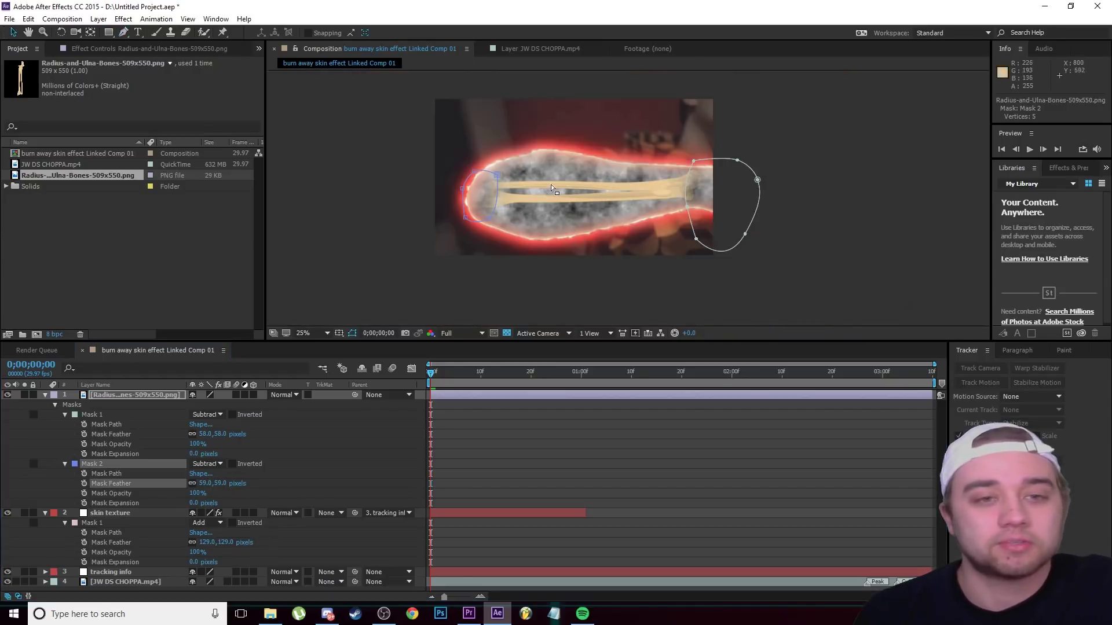
pyautogui.scroll(2, 548, 185)
pyautogui.scroll(-2, 596, 165)
pyautogui.click(791, 130)
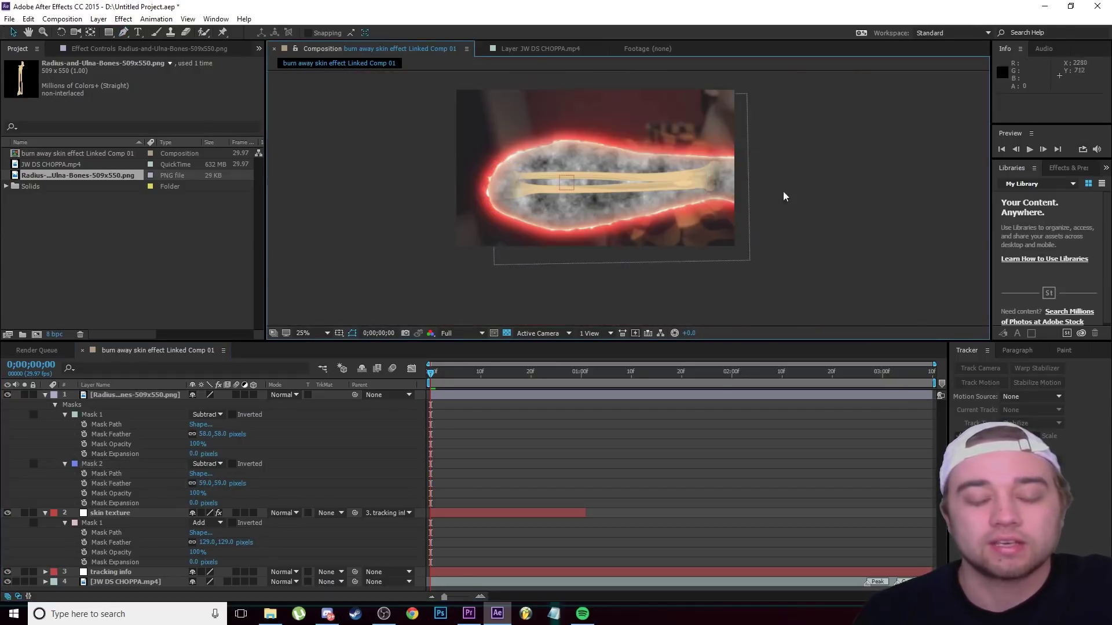
# Collapse the expanded mask properties of the skin texture and bones layers in the timeline.
pyautogui.scroll(2, 668, 151)
pyautogui.scroll(-2, 579, 128)
pyautogui.moveTo(569, 145); pyautogui.dragTo(613, 212)
pyautogui.click(156, 18)
pyautogui.click(296, 25)
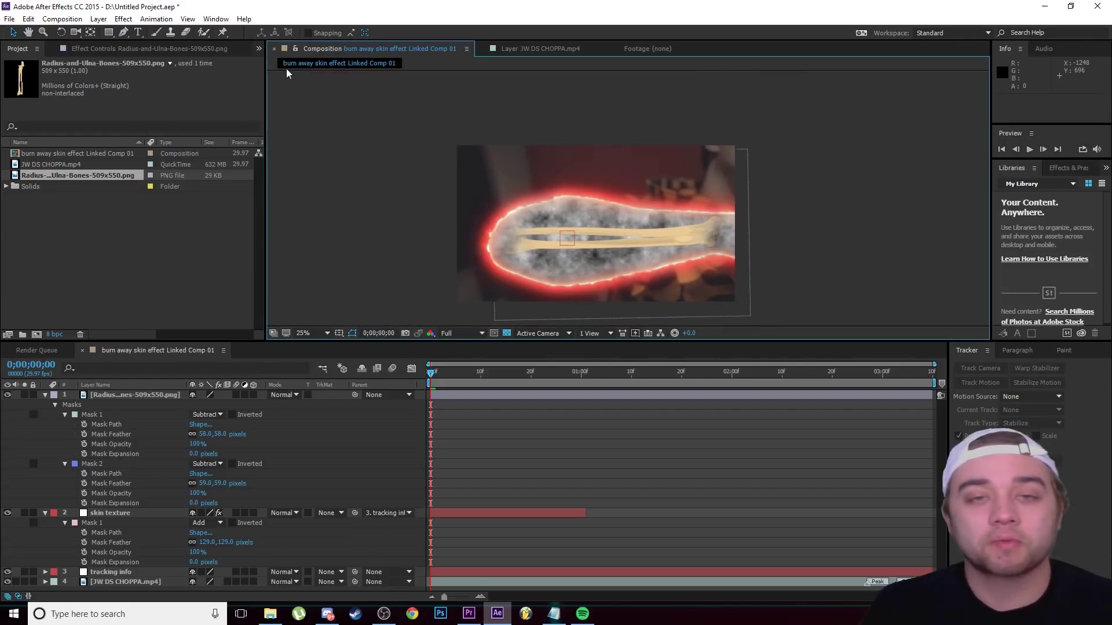
pyautogui.click(48, 475)
pyautogui.click(44, 513)
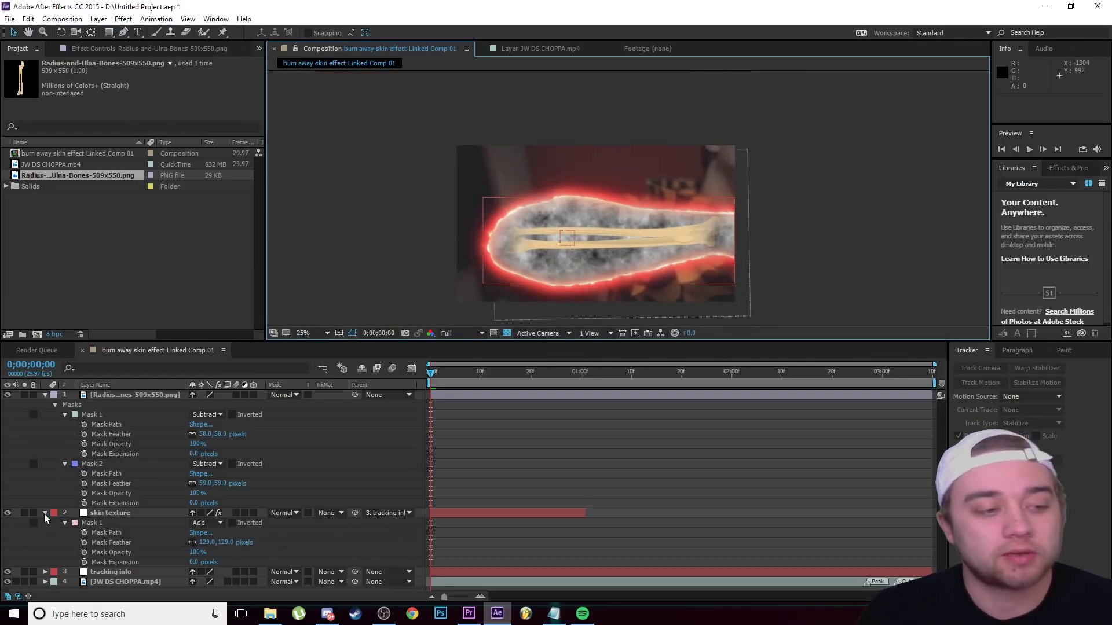
pyautogui.click(44, 513)
pyautogui.click(45, 394)
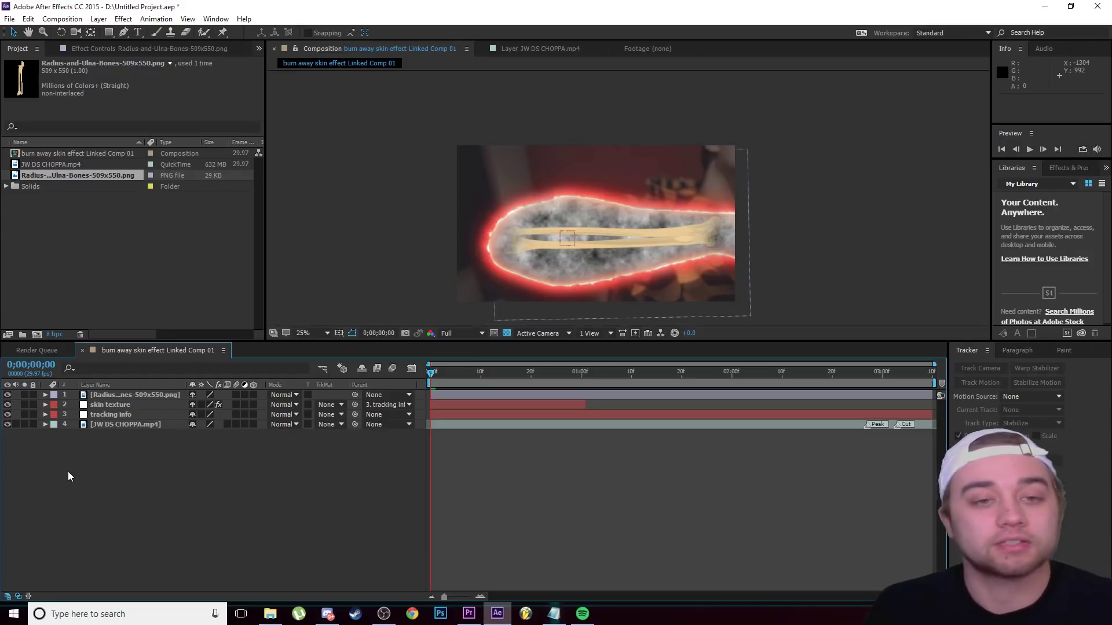
# Create a white 1920 x 1080 px solid and place it directly beneath the bones layer.
pyautogui.rightClick(116, 451)
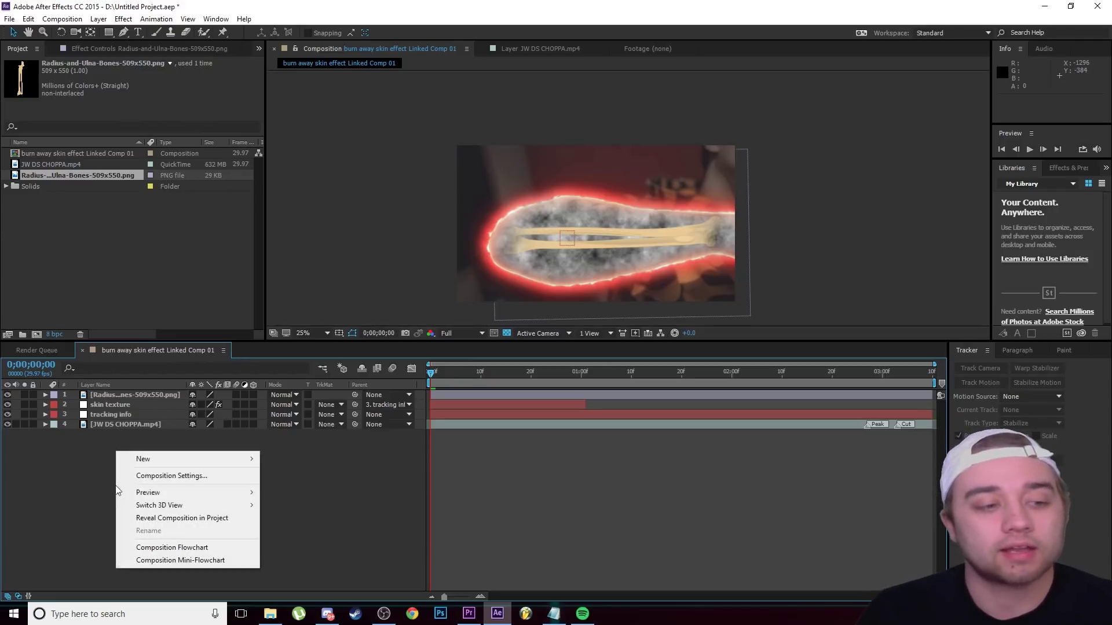
pyautogui.moveTo(169, 457)
pyautogui.click(301, 488)
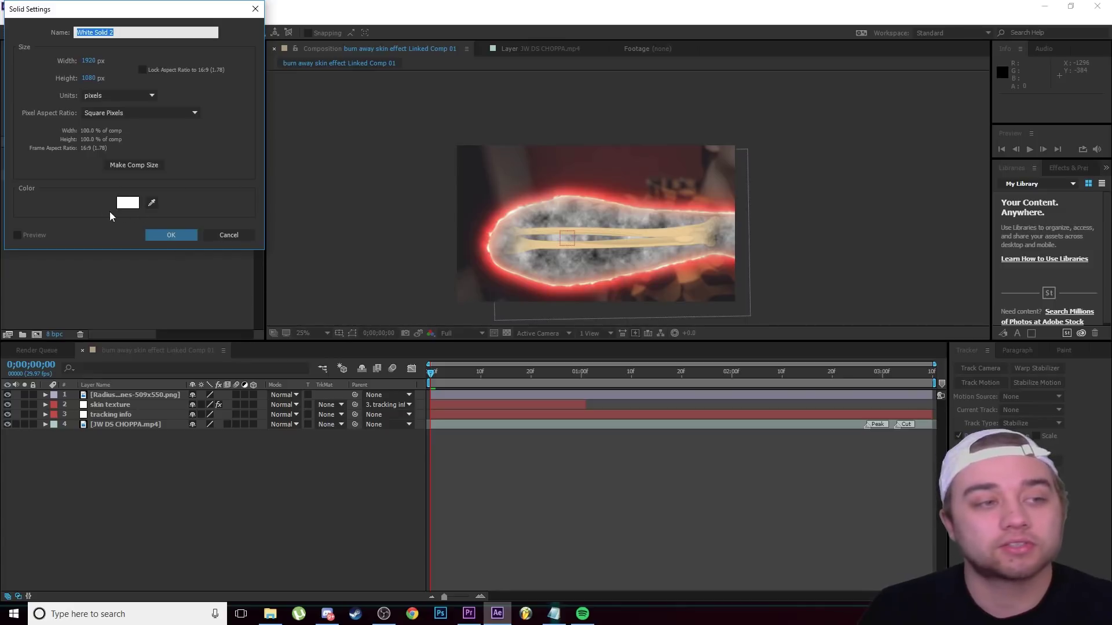
pyautogui.click(170, 235)
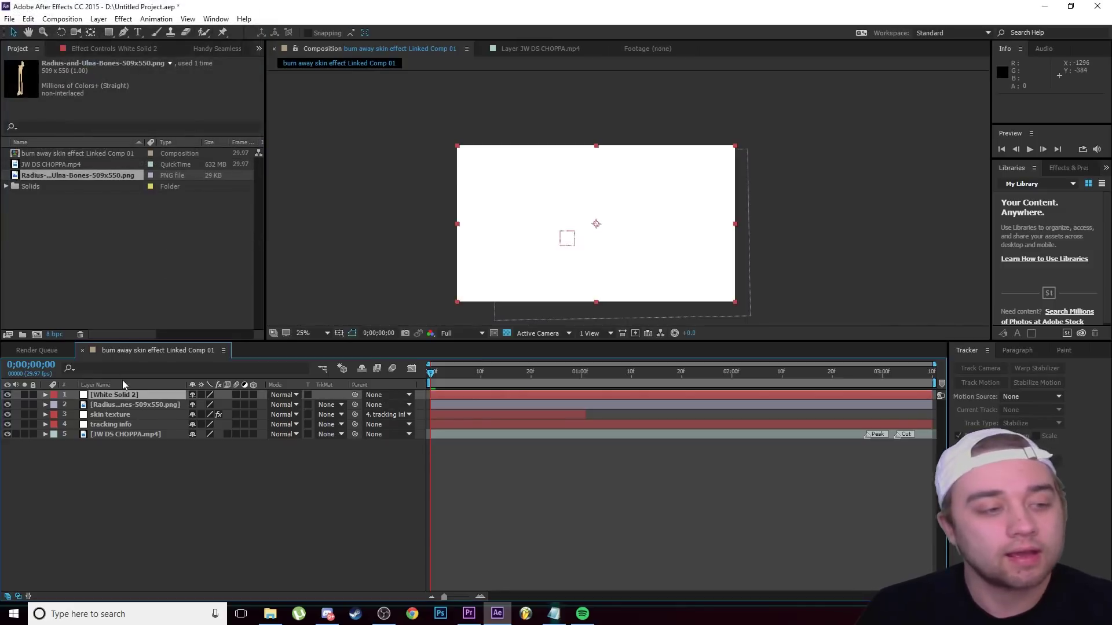
pyautogui.moveTo(122, 395); pyautogui.dragTo(133, 422)
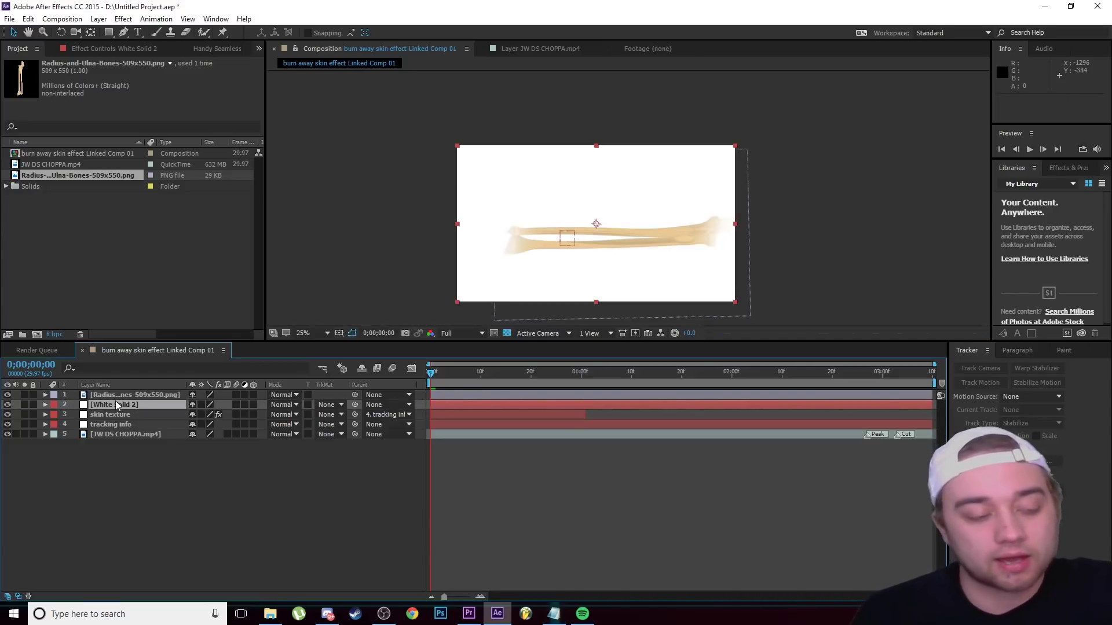
# Pre-compose the bones layer and the white solid together as Pre-comp 1, moving all attributes into the new composition.
pyautogui.keyDown('shift'); pyautogui.click(119, 396); pyautogui.keyUp('shift')
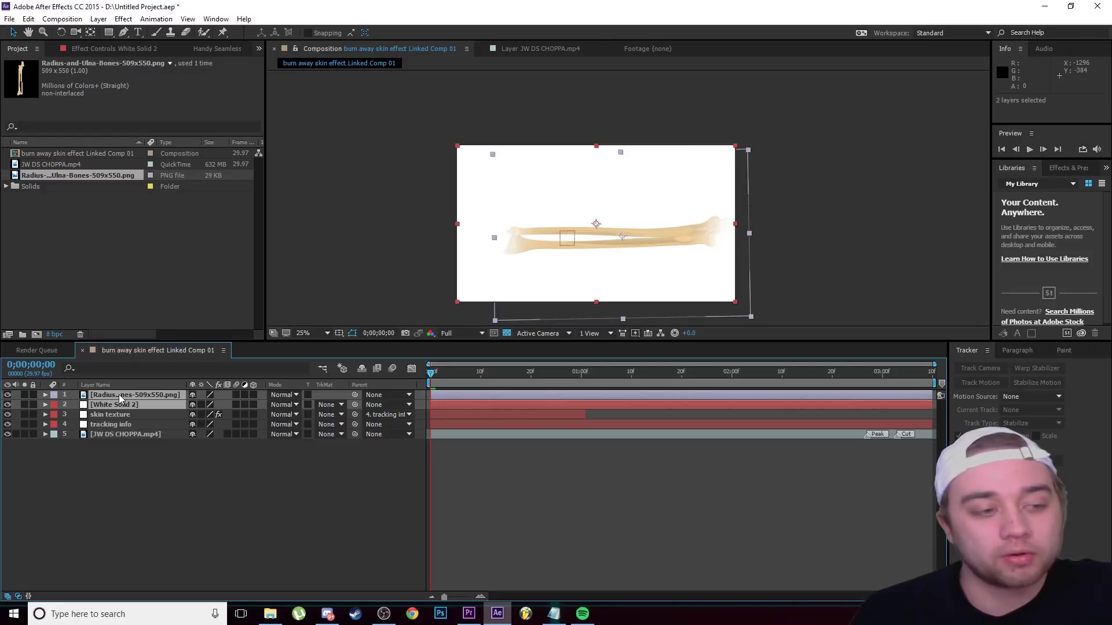
pyautogui.rightClick(119, 397)
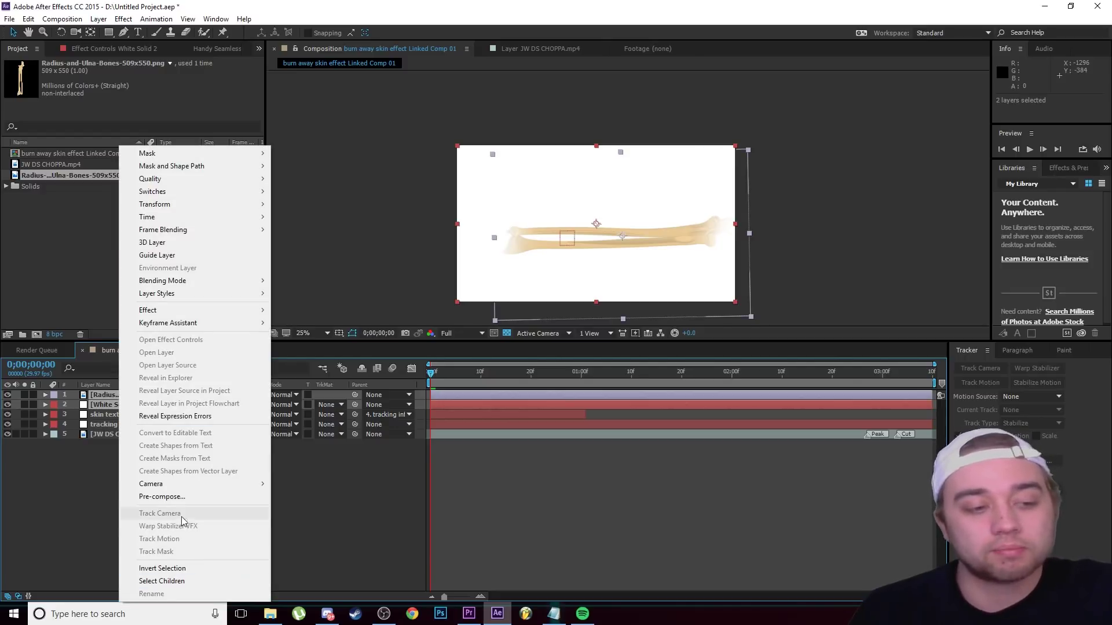
pyautogui.click(176, 498)
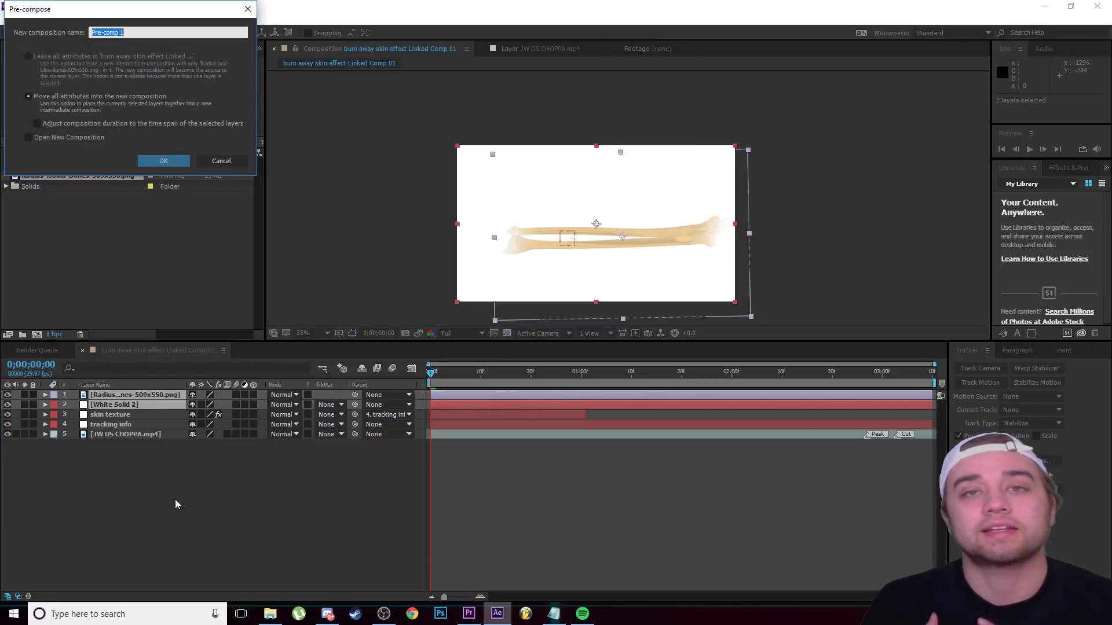
pyautogui.click(164, 162)
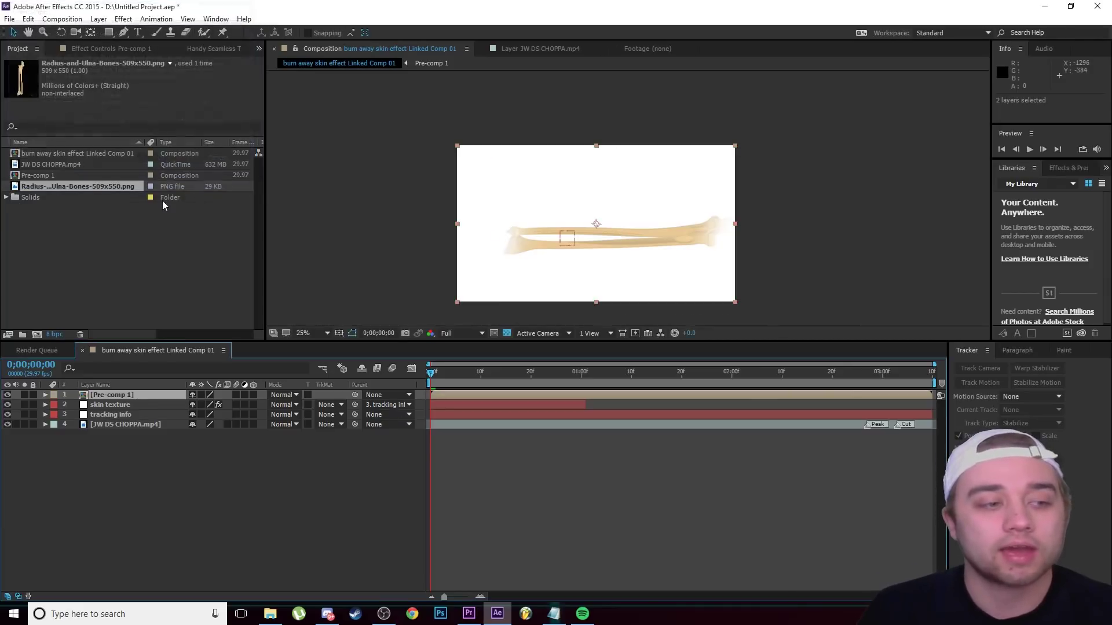
# Set the skin texture layer's track matte to Luma Matte "[Pre-comp 1]" and inspect the texture up close.
pyautogui.click(110, 405)
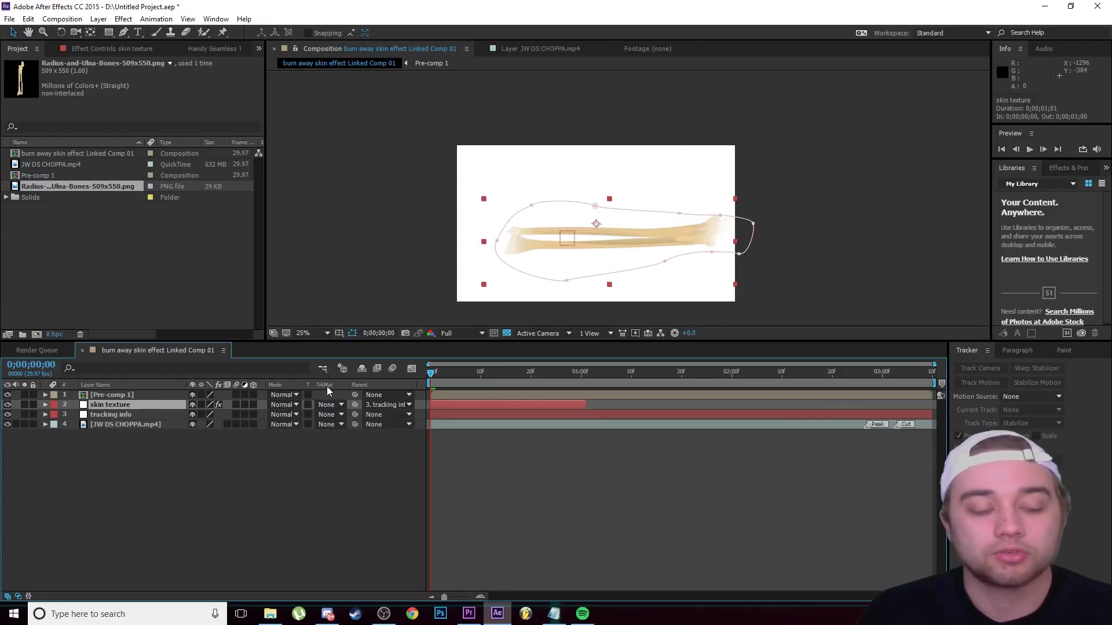
pyautogui.click(335, 406)
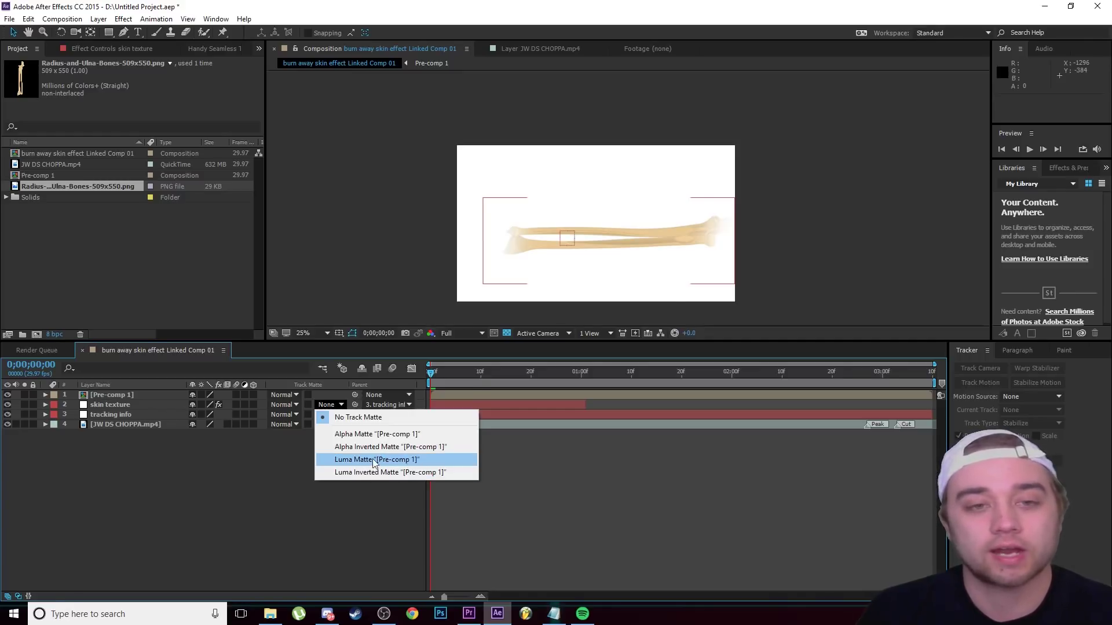
pyautogui.click(373, 459)
pyautogui.scroll(4, 590, 241)
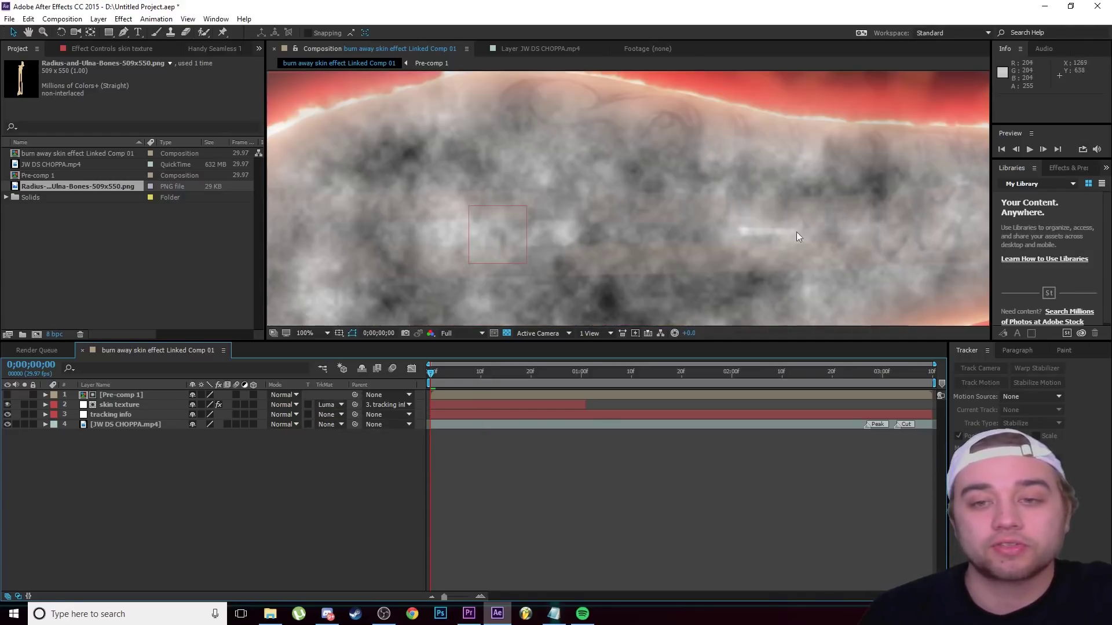
pyautogui.scroll(-4, 481, 256)
pyautogui.scroll(4, 764, 249)
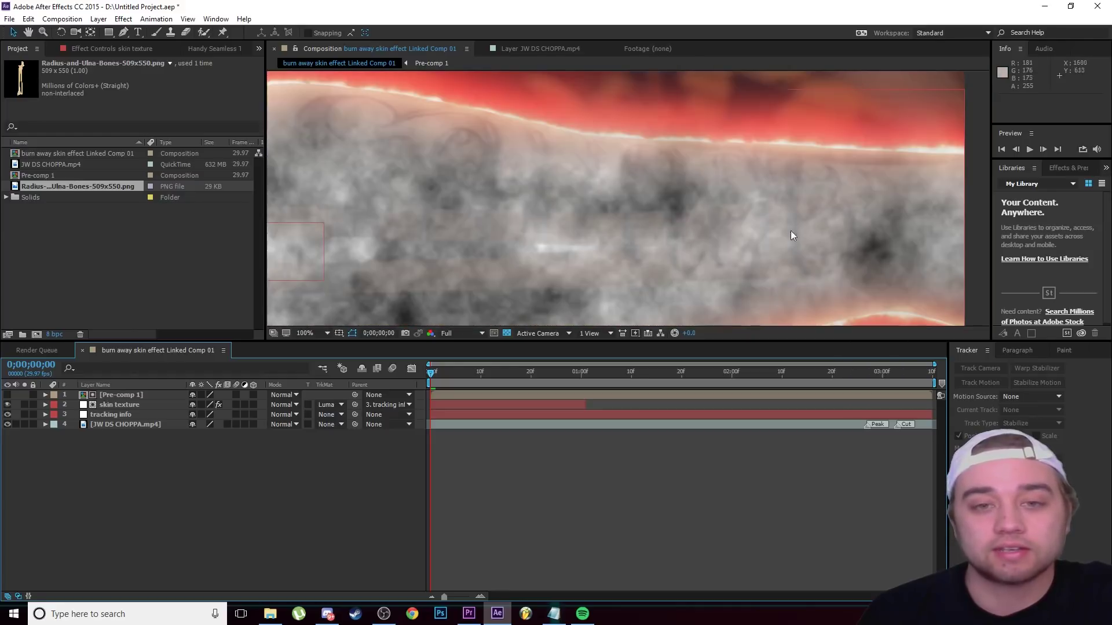
pyautogui.scroll(2, 631, 247)
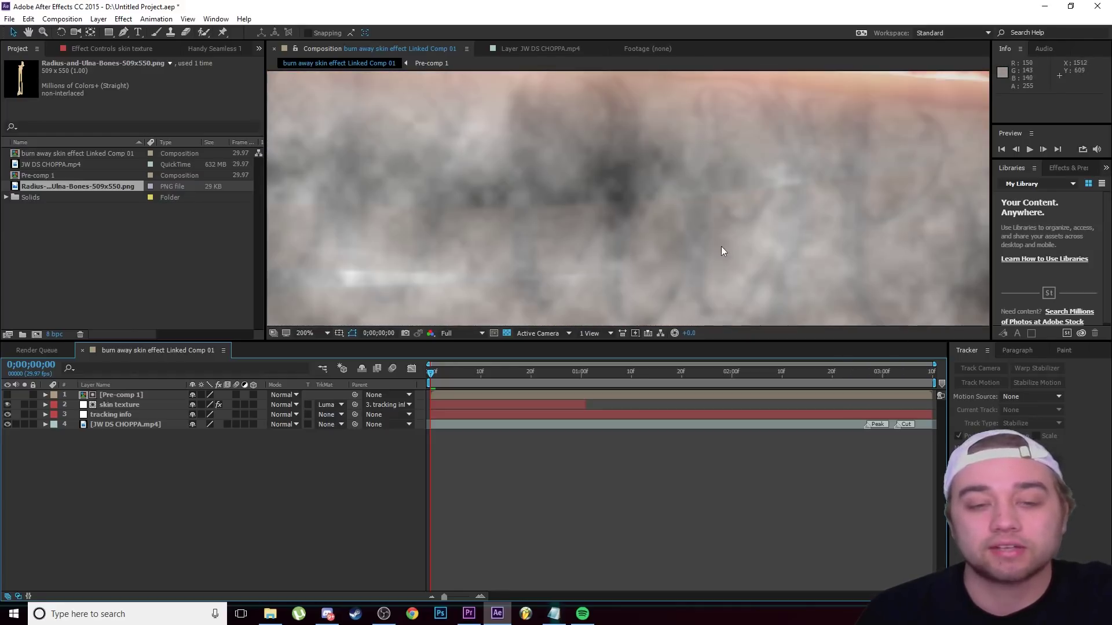
pyautogui.scroll(-2, 721, 245)
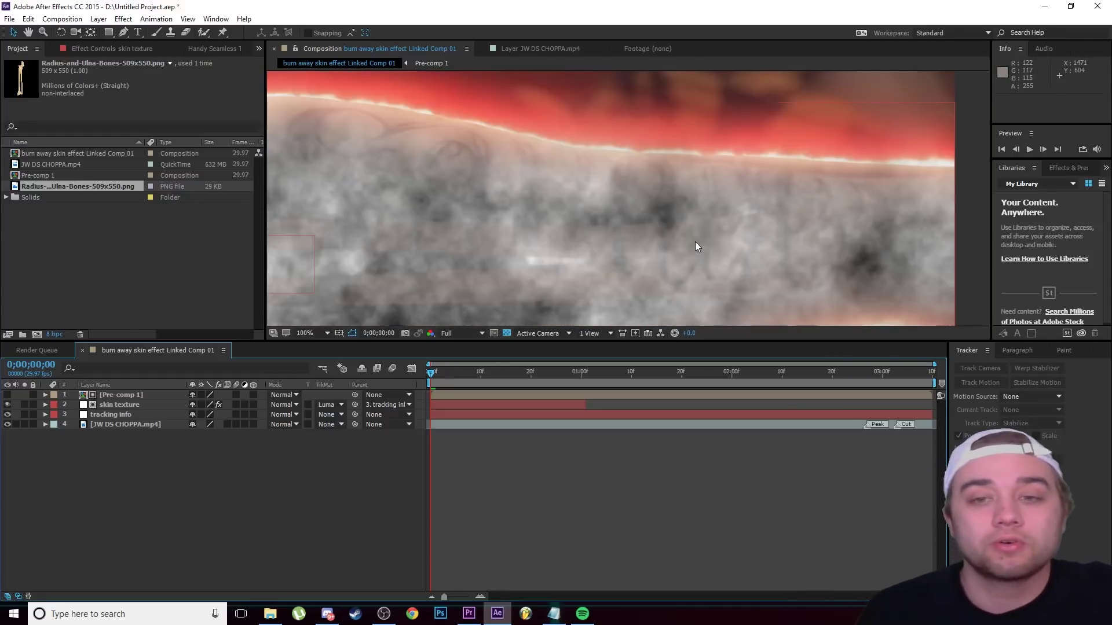
# Rename the Pre-comp 1 layer as bone.
pyautogui.scroll(-3, 695, 242)
pyautogui.scroll(3, 443, 252)
pyautogui.write('b')
pyautogui.write('one')
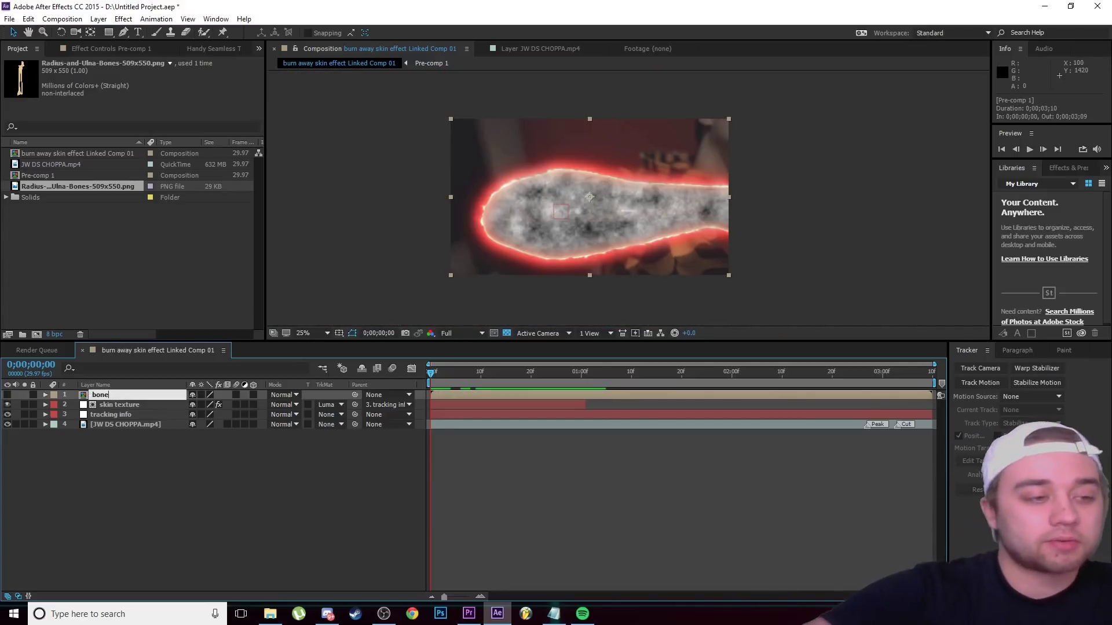
pyautogui.click(159, 459)
# Apply the Curves effect to the skin texture layer and raise the upper part of its RGB curve slightly.
pyautogui.click(137, 405)
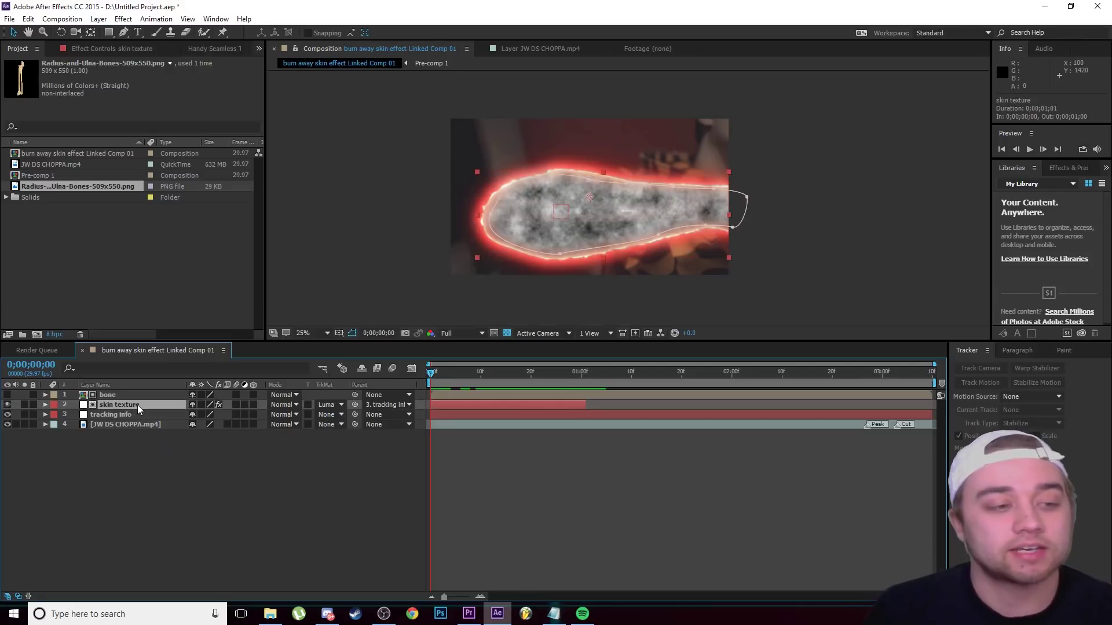
pyautogui.click(1069, 168)
pyautogui.write('curves')
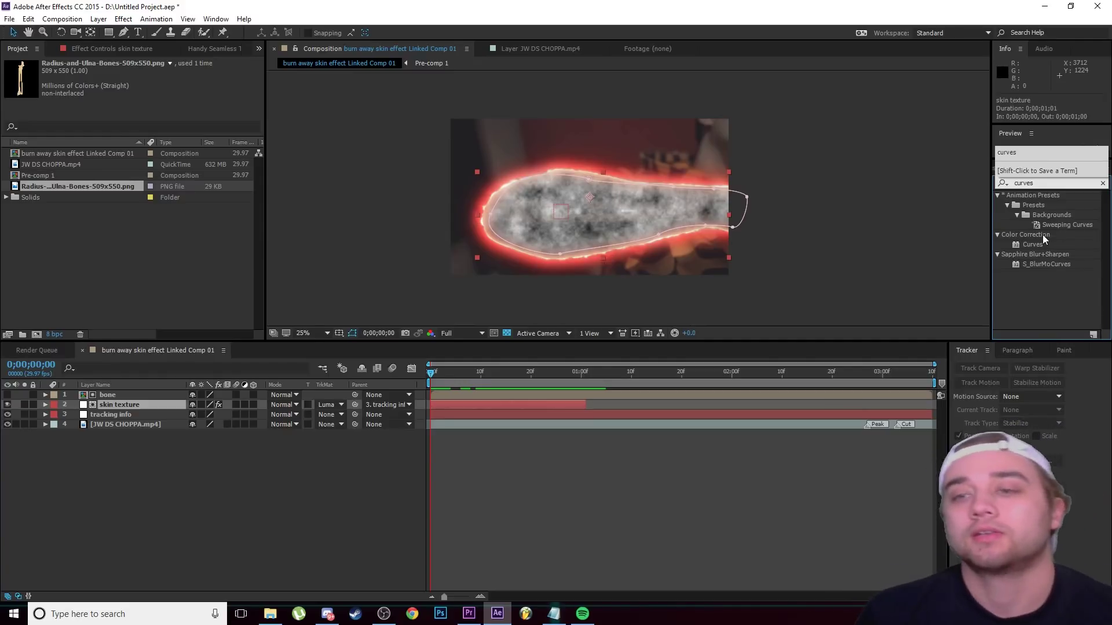
pyautogui.moveTo(1035, 244); pyautogui.dragTo(144, 409)
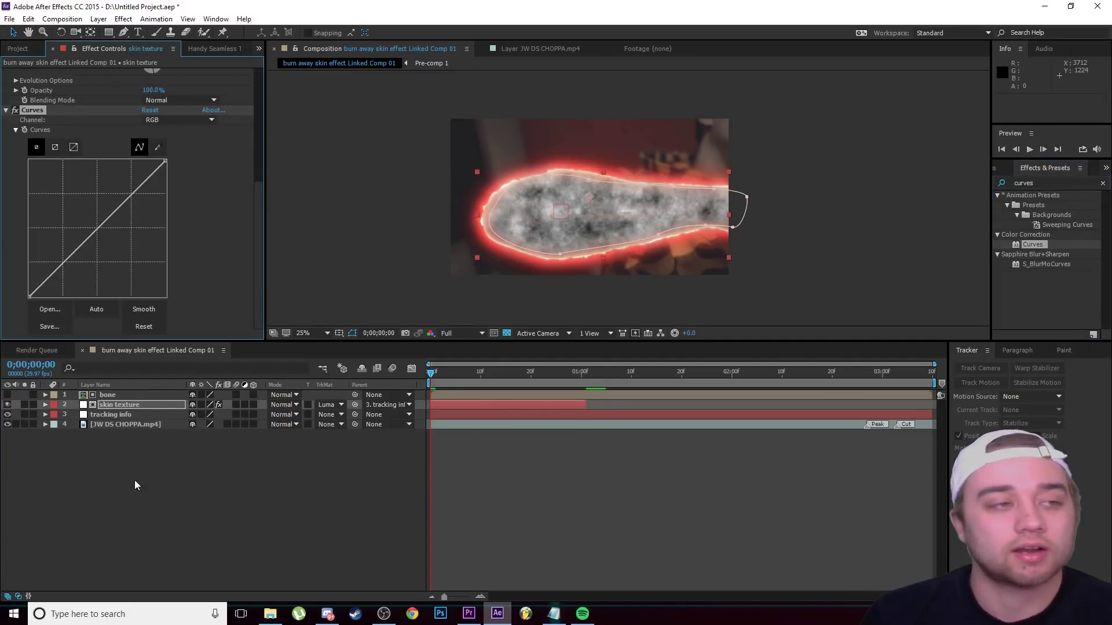
pyautogui.moveTo(130, 192); pyautogui.dragTo(128, 182)
# Raise the highlights and slightly lower the shadows of the skin texture's Red curve.
pyautogui.click(164, 123)
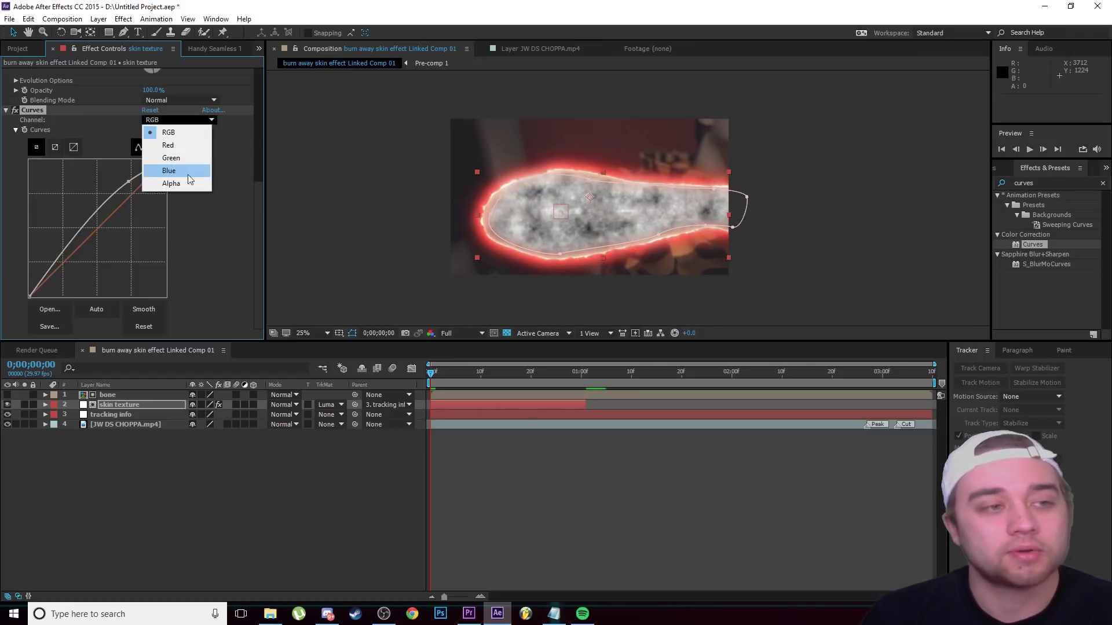
pyautogui.click(167, 144)
pyautogui.moveTo(135, 192); pyautogui.dragTo(127, 168)
pyautogui.moveTo(87, 239); pyautogui.dragTo(80, 253)
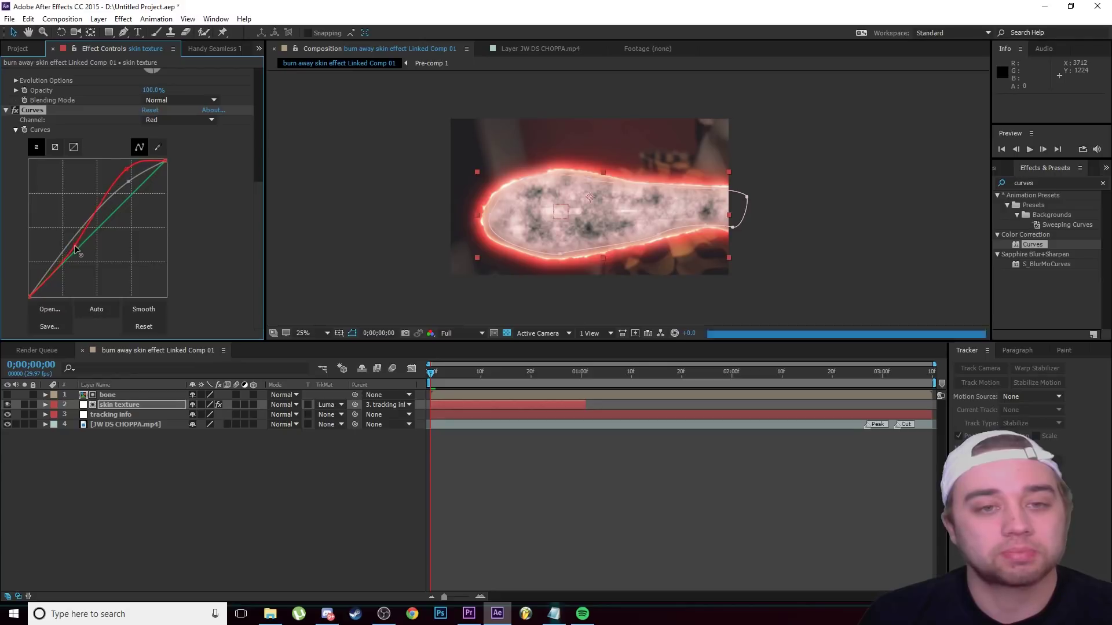
# Anchor the highlights and lower the shadows of the skin texture's Green curve.
pyautogui.click(146, 120)
pyautogui.click(176, 158)
pyautogui.click(129, 195)
pyautogui.moveTo(86, 238); pyautogui.dragTo(84, 255)
# Lower the shadows of the skin texture's Blue curve and raise the midtones of its Red curve.
pyautogui.click(182, 121)
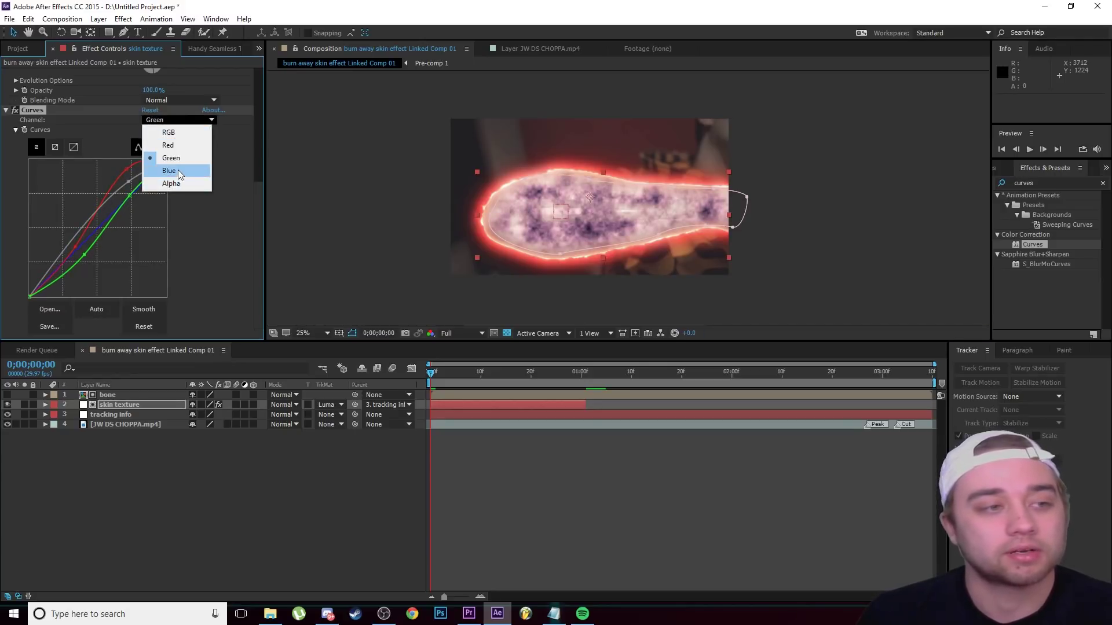
pyautogui.click(170, 171)
pyautogui.click(102, 196)
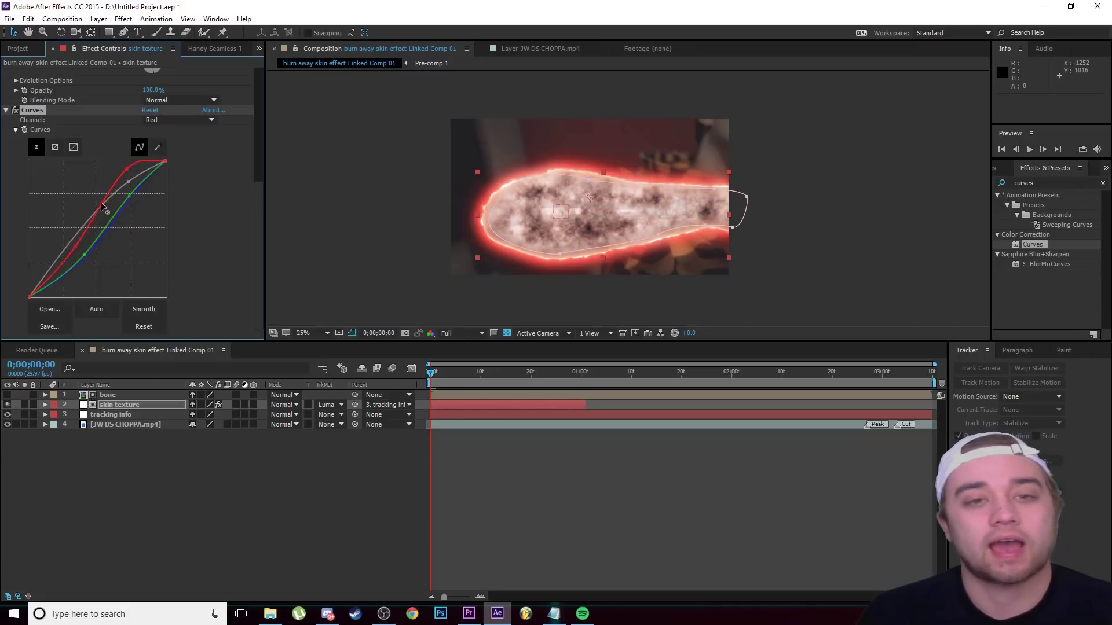
pyautogui.scroll(2, 631, 191)
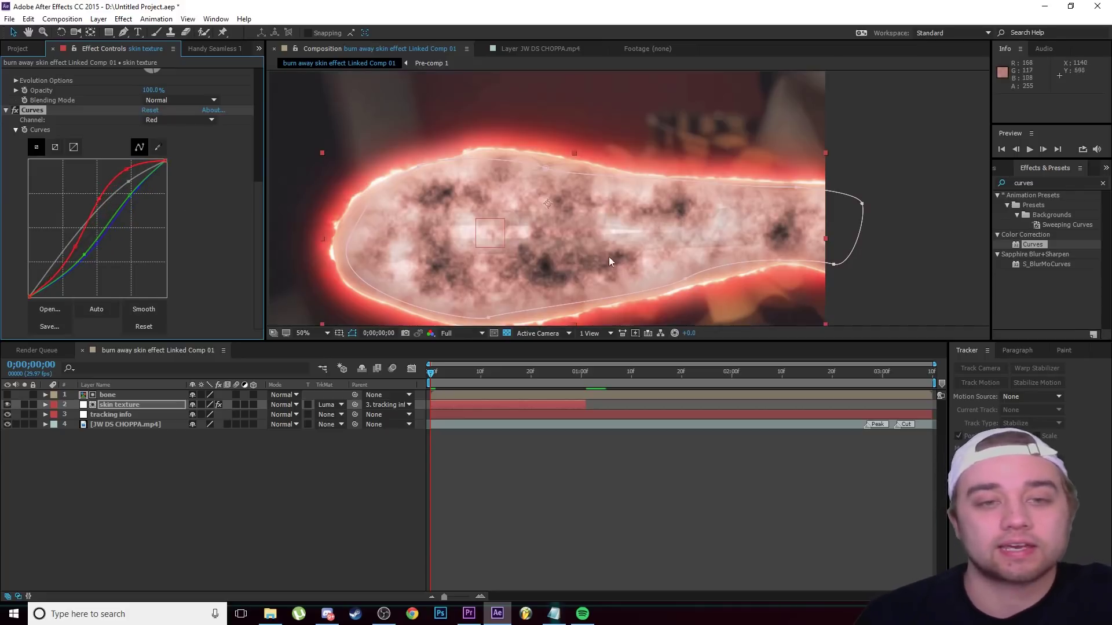
pyautogui.press(',')
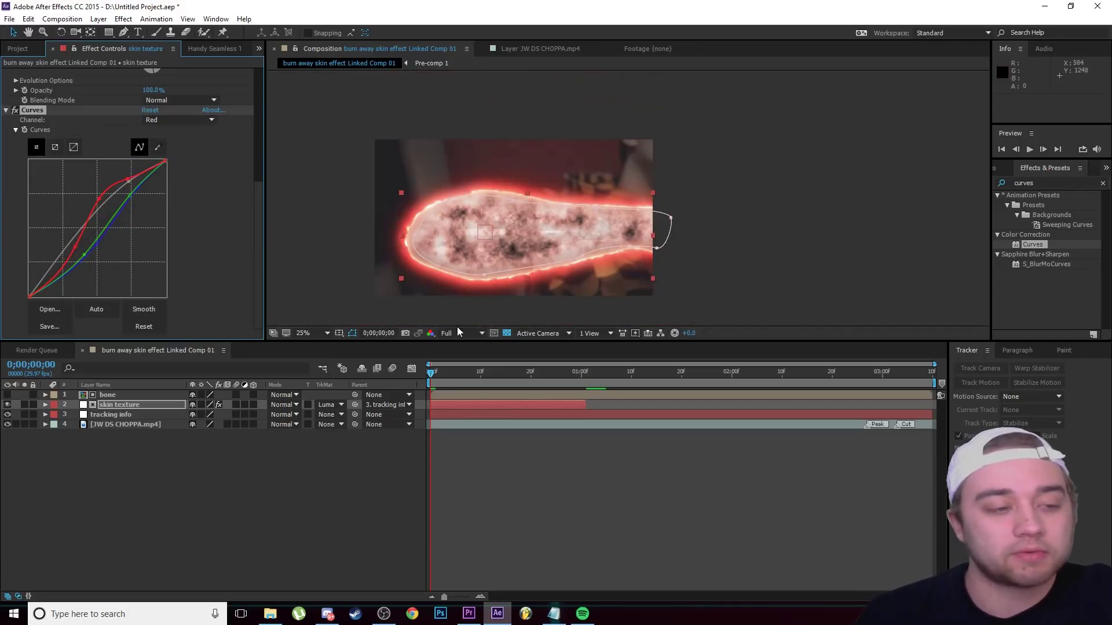
# Set the skin texture layer's blending mode to Classic Color Dodge, and try Color Dodge as an alternative.
pyautogui.click(118, 404)
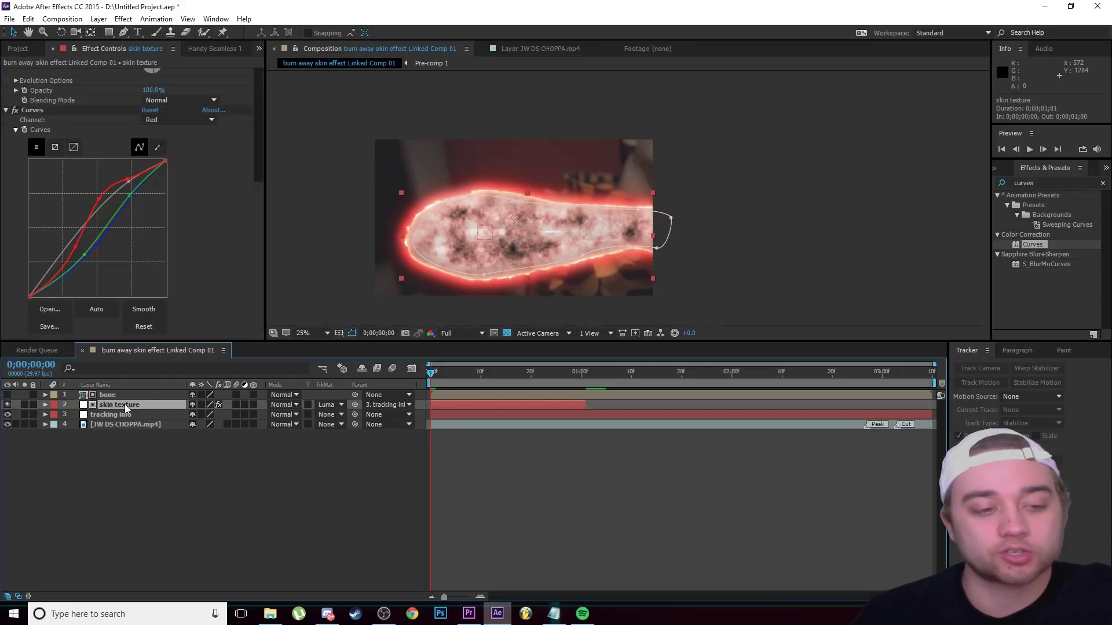
pyautogui.click(295, 408)
pyautogui.click(359, 268)
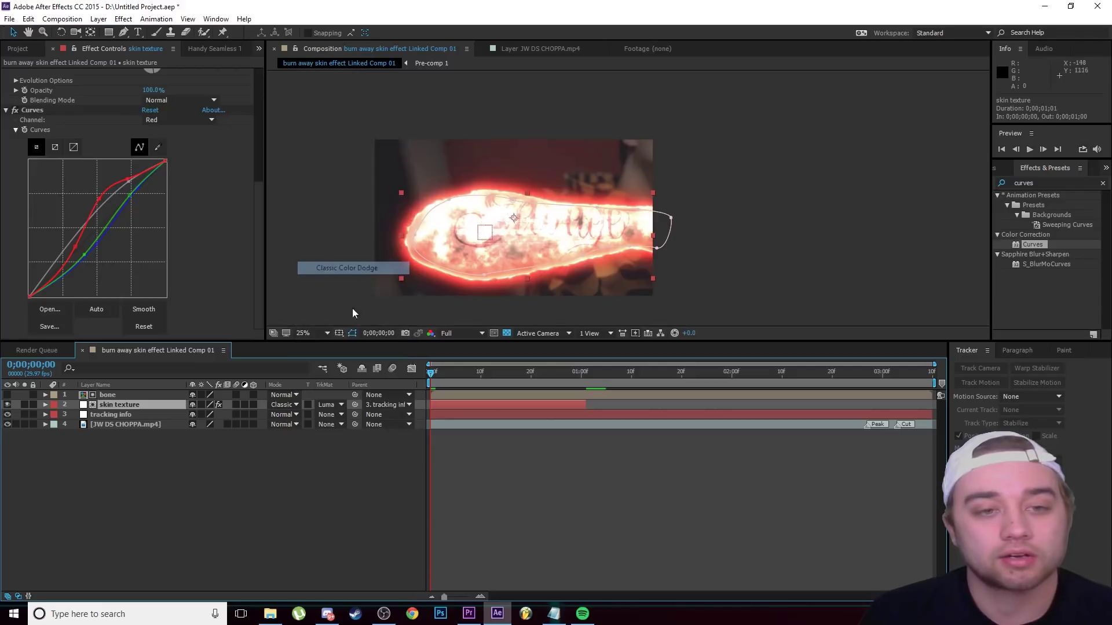
pyautogui.click(293, 404)
pyautogui.click(334, 255)
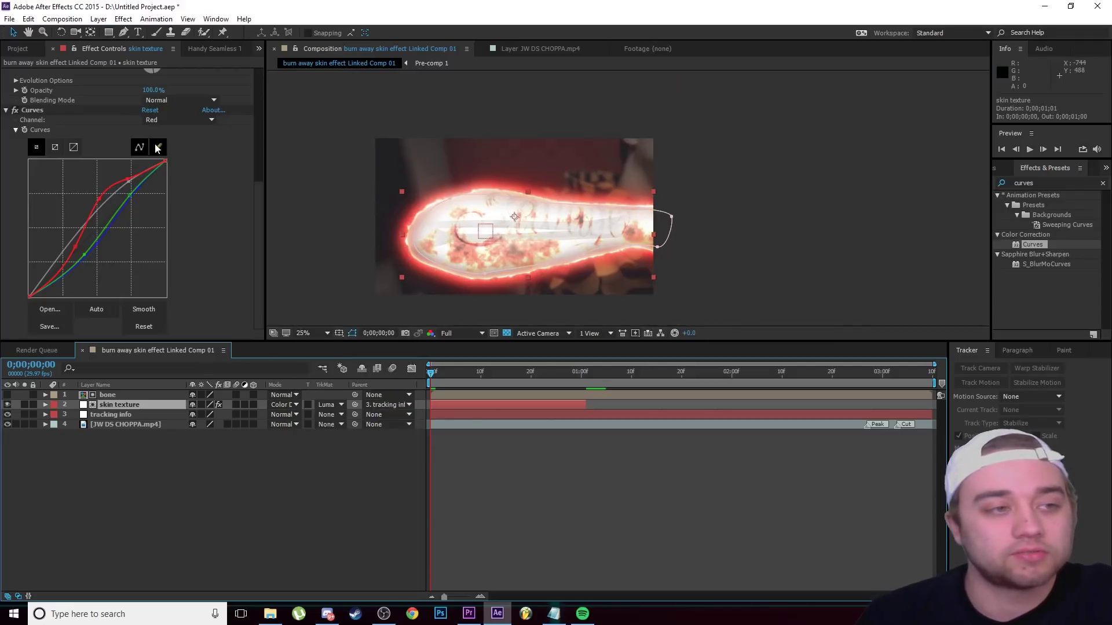
# Shape the skin texture's RGB curve into a steep S with lowered shadows and raised highlights, keeping Classic Color Dodge as blending mode.
pyautogui.click(180, 120)
pyautogui.click(168, 129)
pyautogui.moveTo(124, 190); pyautogui.dragTo(127, 179)
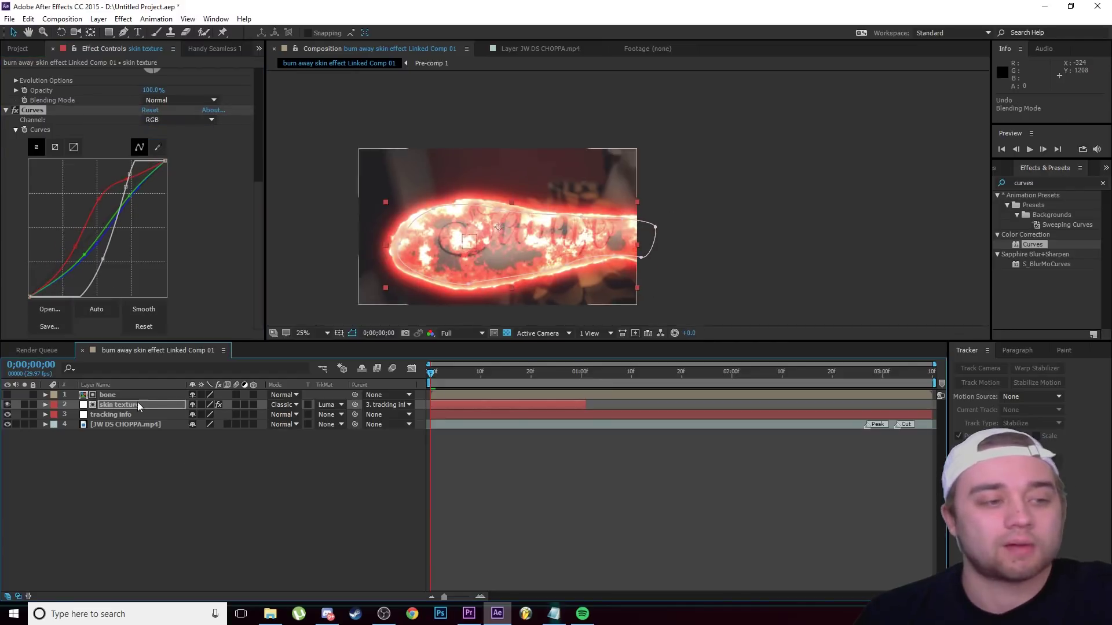
# Apply the Curves effect to the bone layer and pull its RGB curve far down through the midtones, rising steeply at the highlights.
pyautogui.click(110, 397)
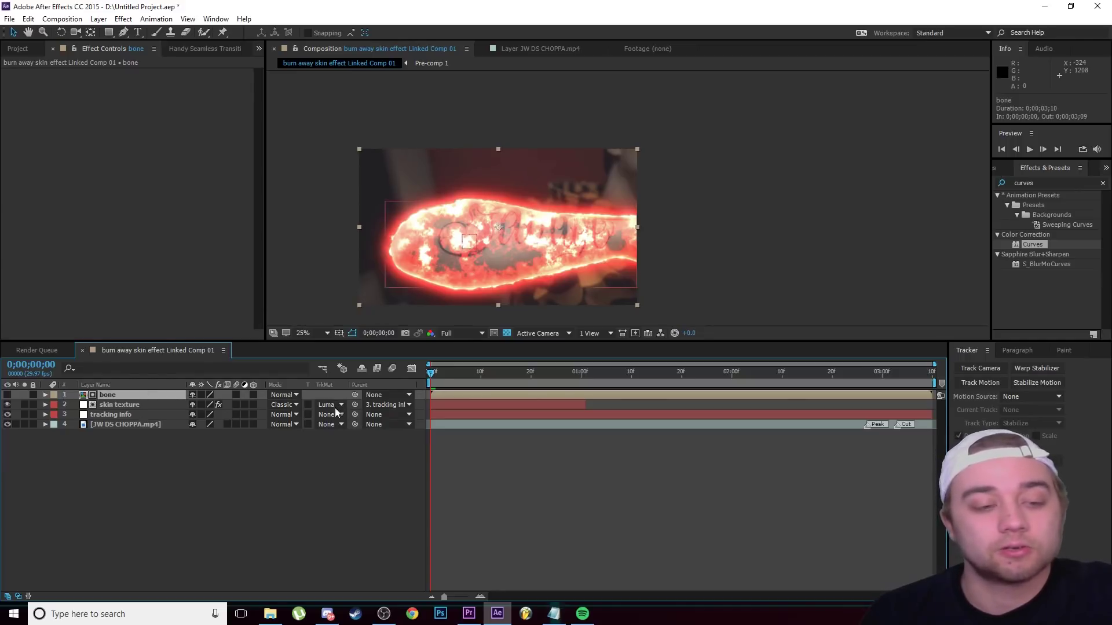
pyautogui.moveTo(1044, 246); pyautogui.dragTo(174, 396)
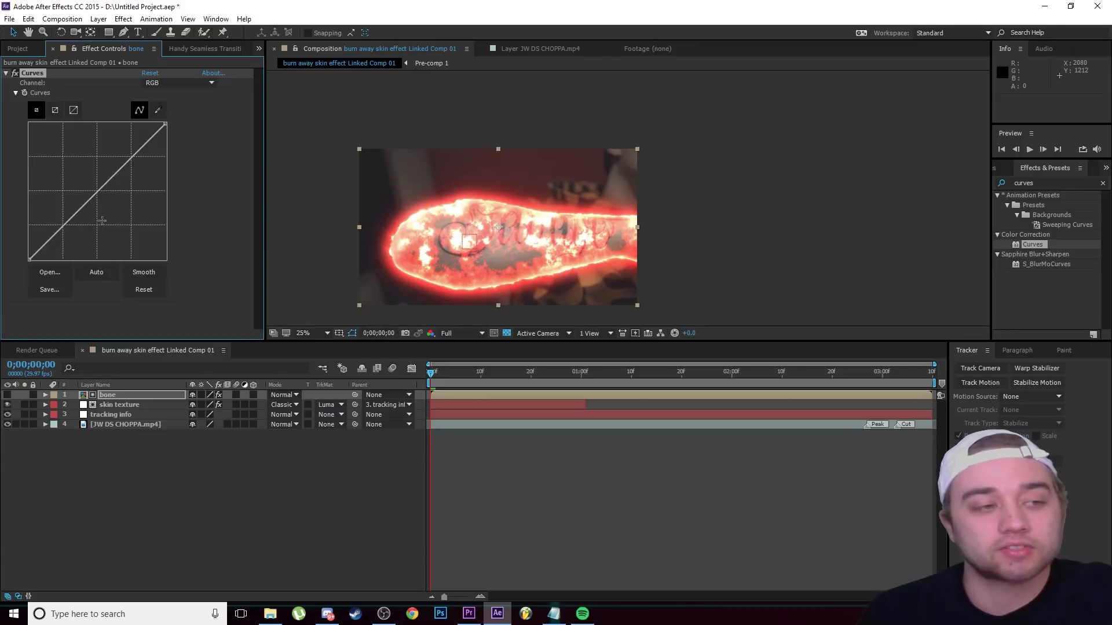
pyautogui.moveTo(63, 223); pyautogui.dragTo(139, 237)
pyautogui.hotkey('ctrl', 'z')
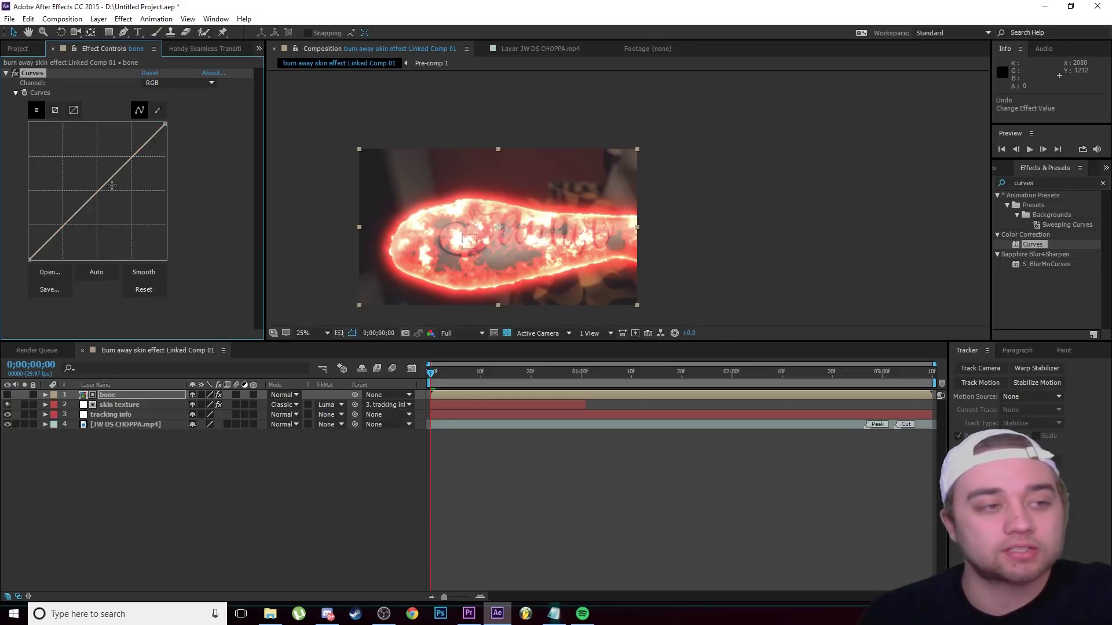
pyautogui.moveTo(68, 223); pyautogui.dragTo(153, 209)
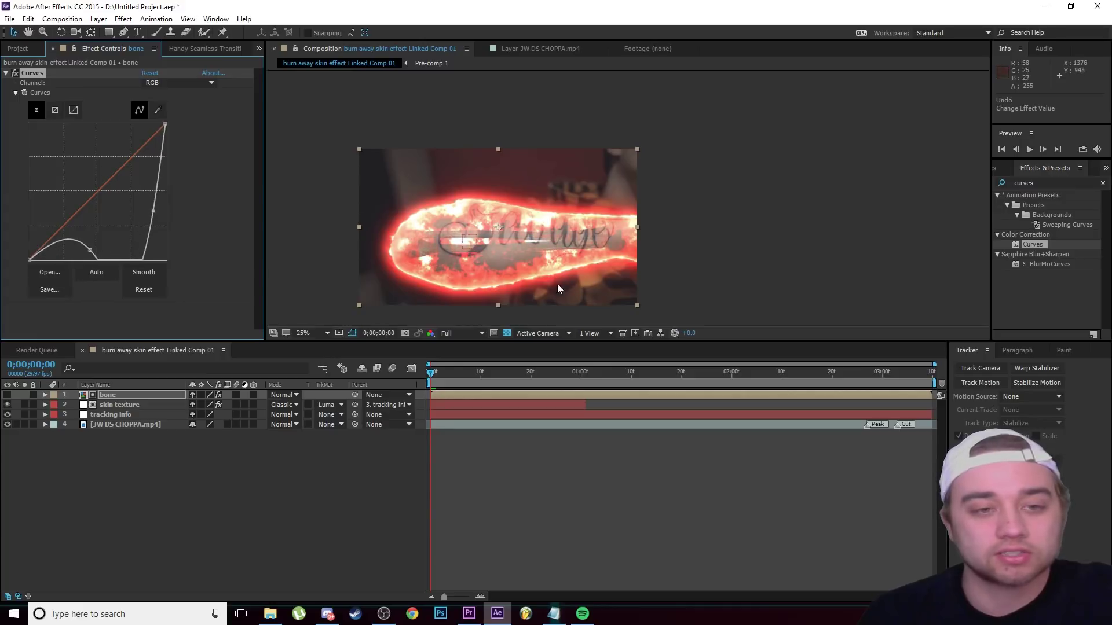
# Refine the bone layer's RGB curve by adding a raised point on its steep highlight section.
pyautogui.scroll(1, 520, 255)
pyautogui.scroll(-1, 562, 238)
pyautogui.moveTo(160, 217); pyautogui.dragTo(158, 184)
# Parent the bone layer to the tracking info layer, and scrub the opening frames to check that it follows the arm.
pyautogui.moveTo(434, 373); pyautogui.dragTo(413, 403)
pyautogui.click(117, 404)
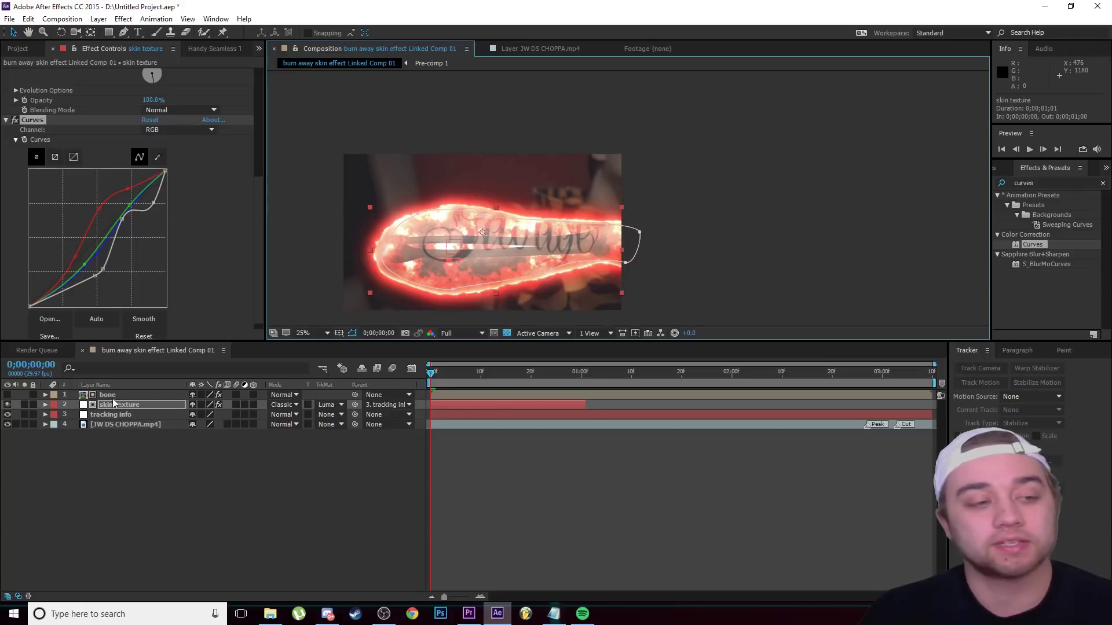
pyautogui.click(119, 395)
pyautogui.click(408, 400)
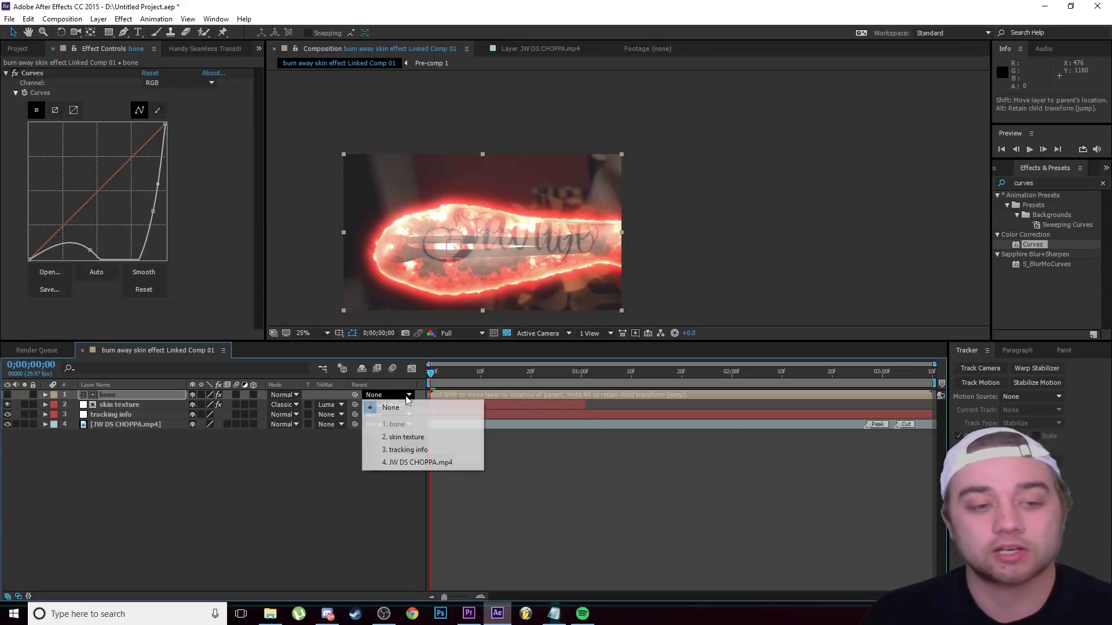
pyautogui.click(395, 451)
pyautogui.moveTo(431, 374); pyautogui.dragTo(360, 437)
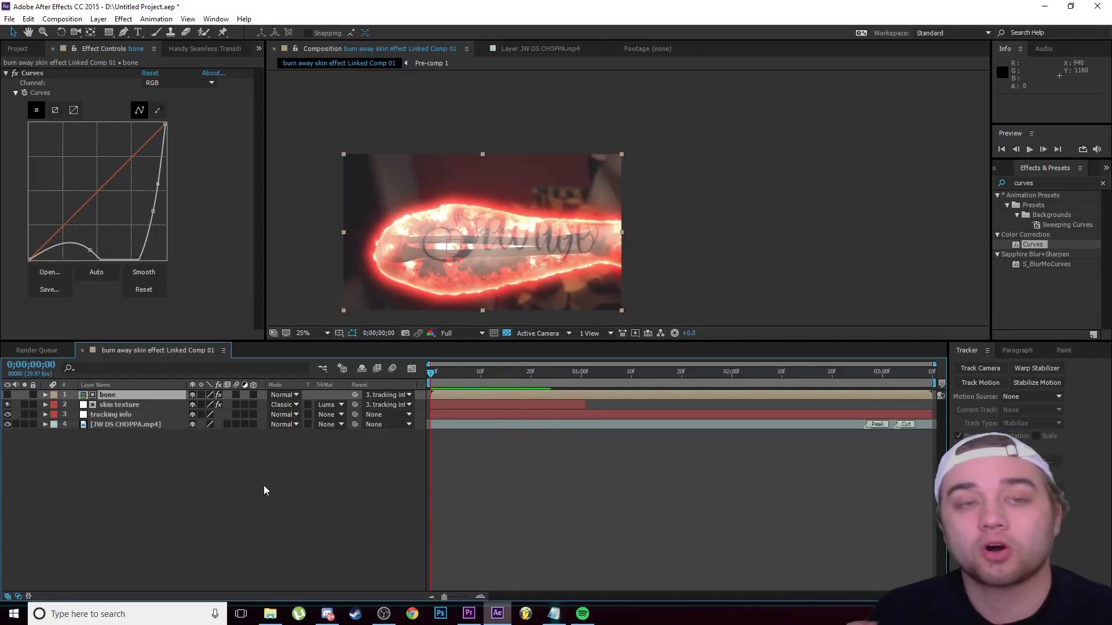
# Keyframe the skin texture's Fractal Noise Evolution at the first frame and several turns higher at 0;00;01;00, and preview the animation.
pyautogui.click(124, 408)
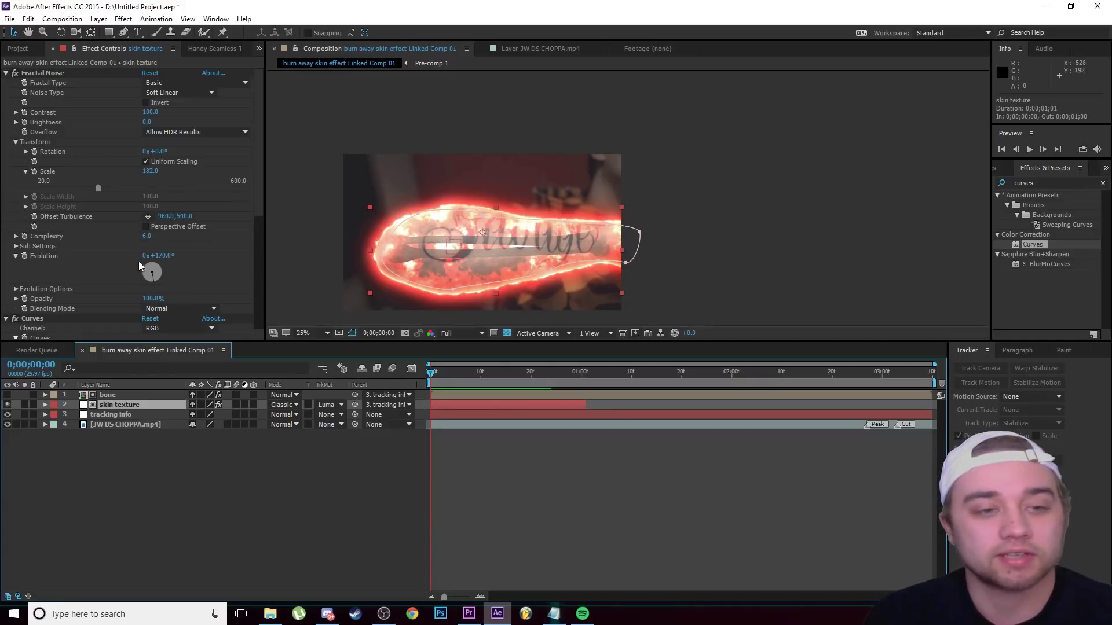
pyautogui.click(25, 255)
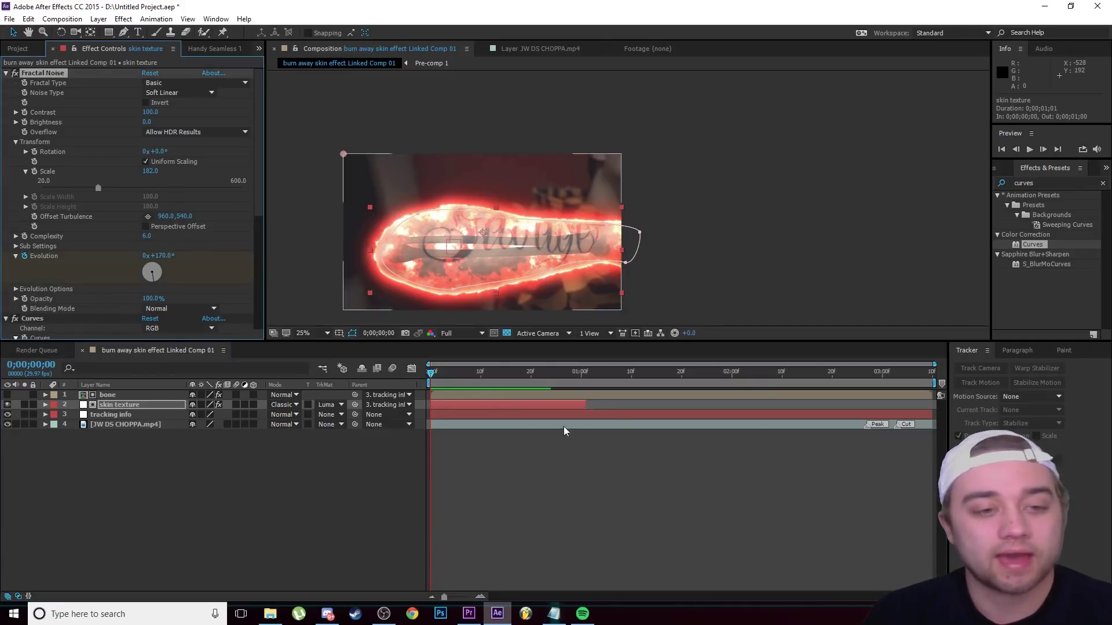
pyautogui.click(511, 374)
pyautogui.click(579, 381)
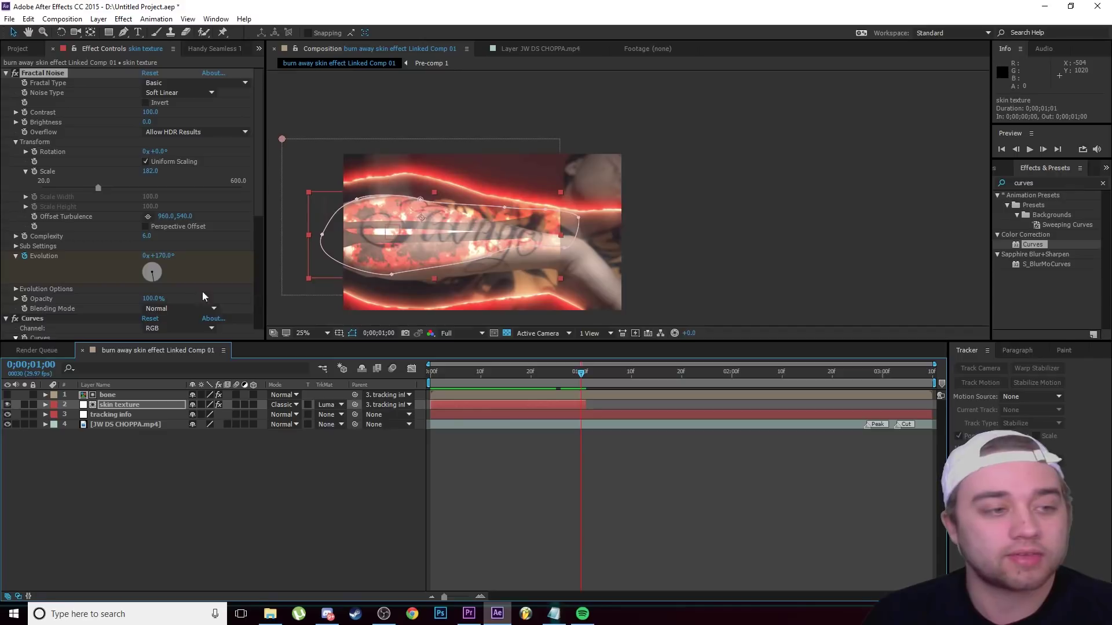
pyautogui.moveTo(156, 277); pyautogui.dragTo(170, 246)
pyautogui.press('space')
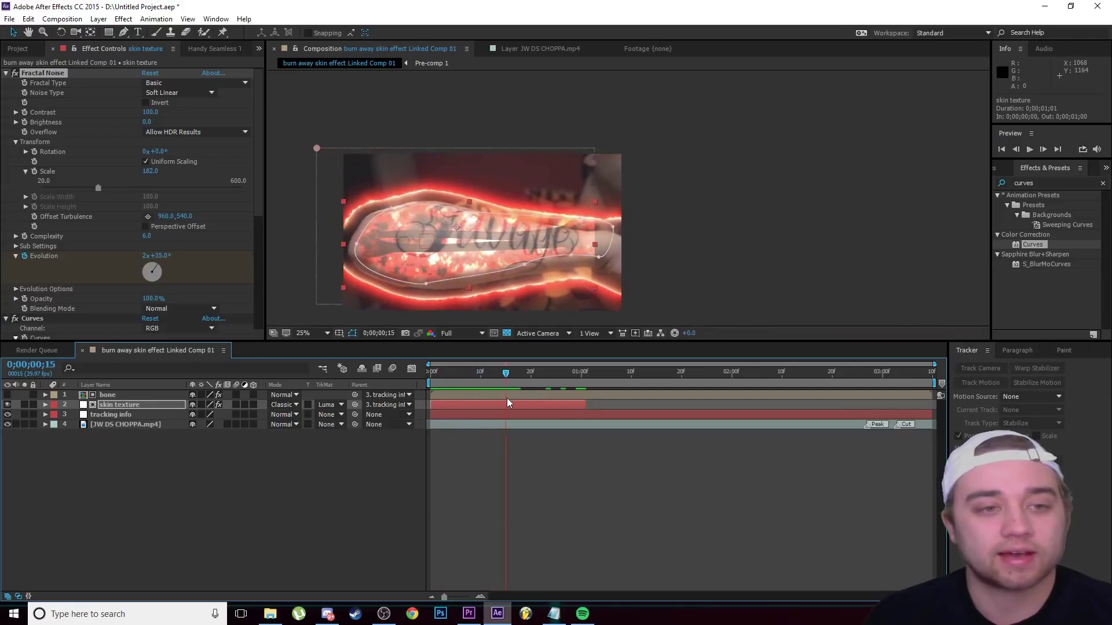
# Slow the skin texture's noise animation by ending Evolution only about half a turn higher near the one-second mark, and scrub to check it.
pyautogui.moveTo(541, 380); pyautogui.dragTo(573, 368)
pyautogui.moveTo(152, 274)
pyautogui.mouseDown()
pyautogui.moveTo(130, 269)
pyautogui.moveTo(153, 258)
pyautogui.mouseUp()
pyautogui.moveTo(573, 371); pyautogui.dragTo(541, 406)
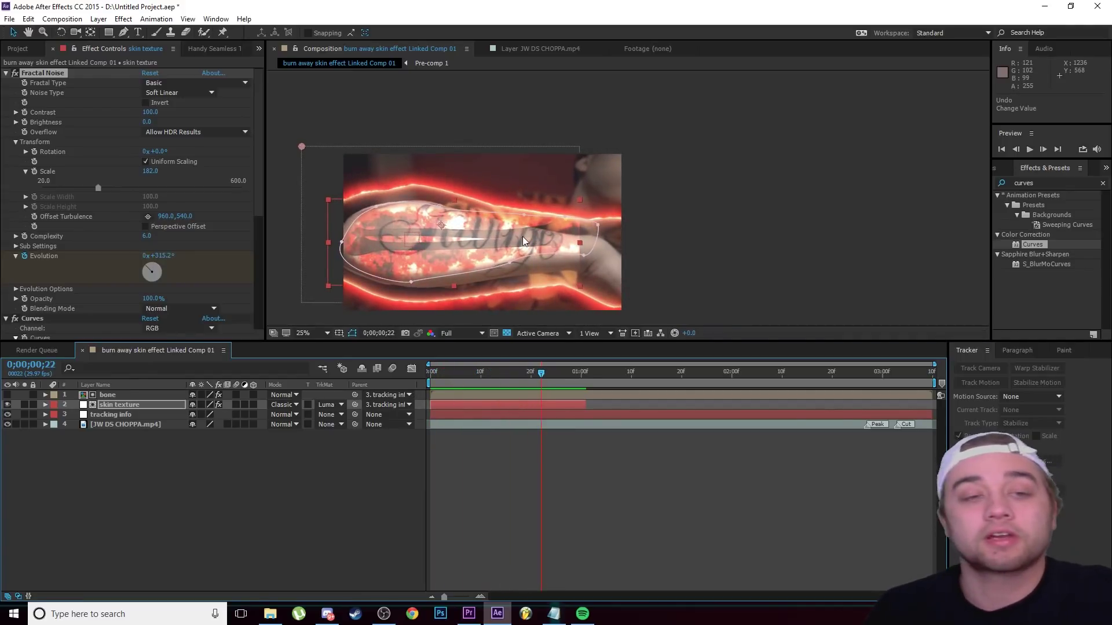
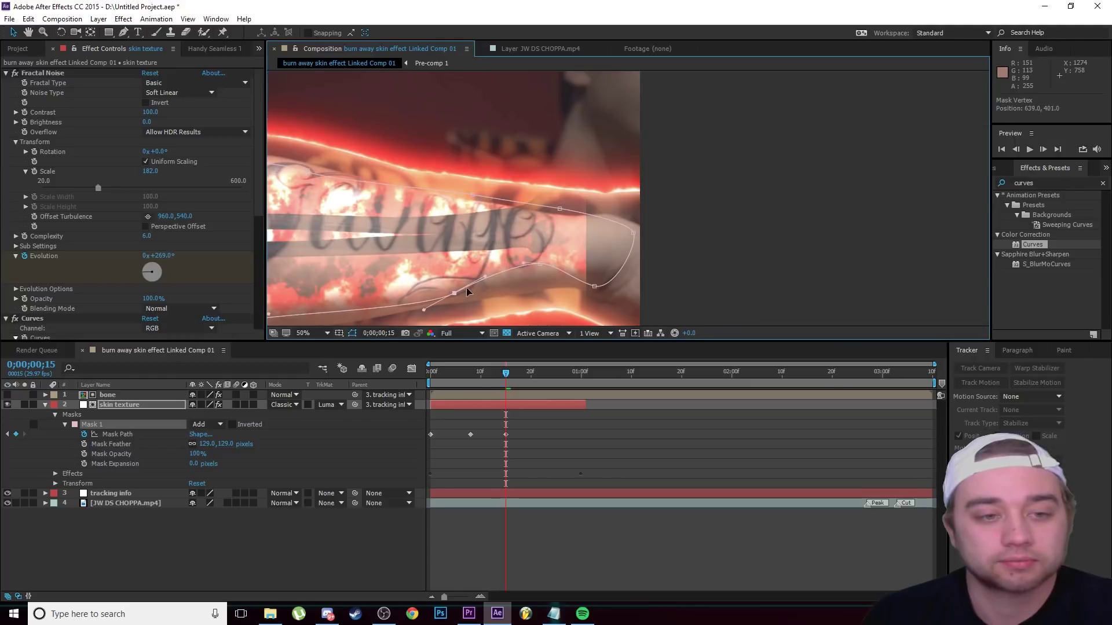
# Reshape the skin texture's Mask 1 path around the wrist and lower forearm edge at 0;00;00;15 and 0;00;00;23.
pyautogui.moveTo(540, 263); pyautogui.dragTo(562, 282)
pyautogui.press('space')
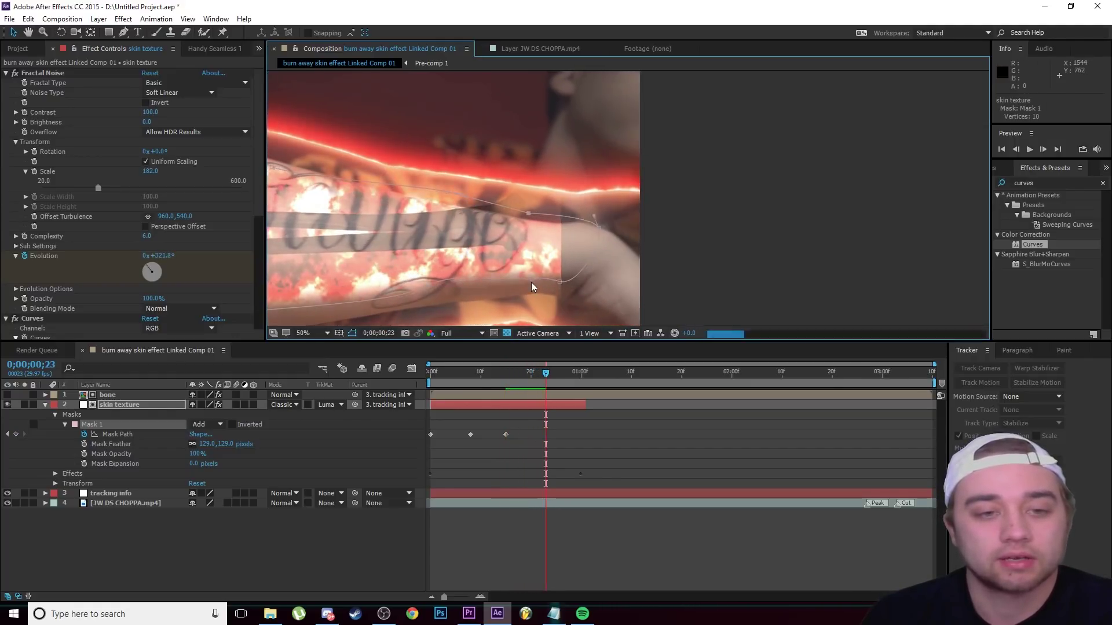
pyautogui.moveTo(532, 283); pyautogui.dragTo(542, 290)
pyautogui.moveTo(428, 281); pyautogui.dragTo(421, 294)
pyautogui.press('space')
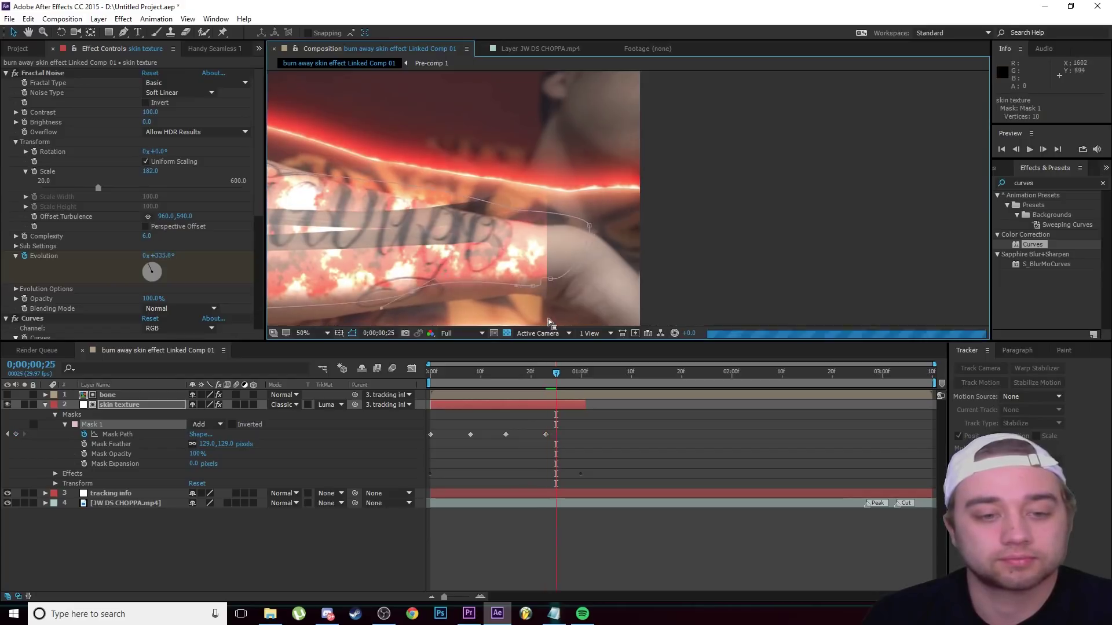
# Keyframe Mask 1's path at about 0;00;00;28, moving its upper points down to the arm's edge, and scrub back to check.
pyautogui.press('space')
pyautogui.moveTo(504, 204); pyautogui.dragTo(505, 224)
pyautogui.moveTo(410, 182)
pyautogui.mouseDown()
pyautogui.moveTo(422, 194)
pyautogui.moveTo(410, 190)
pyautogui.mouseUp()
pyautogui.scroll(-2, 388, 218)
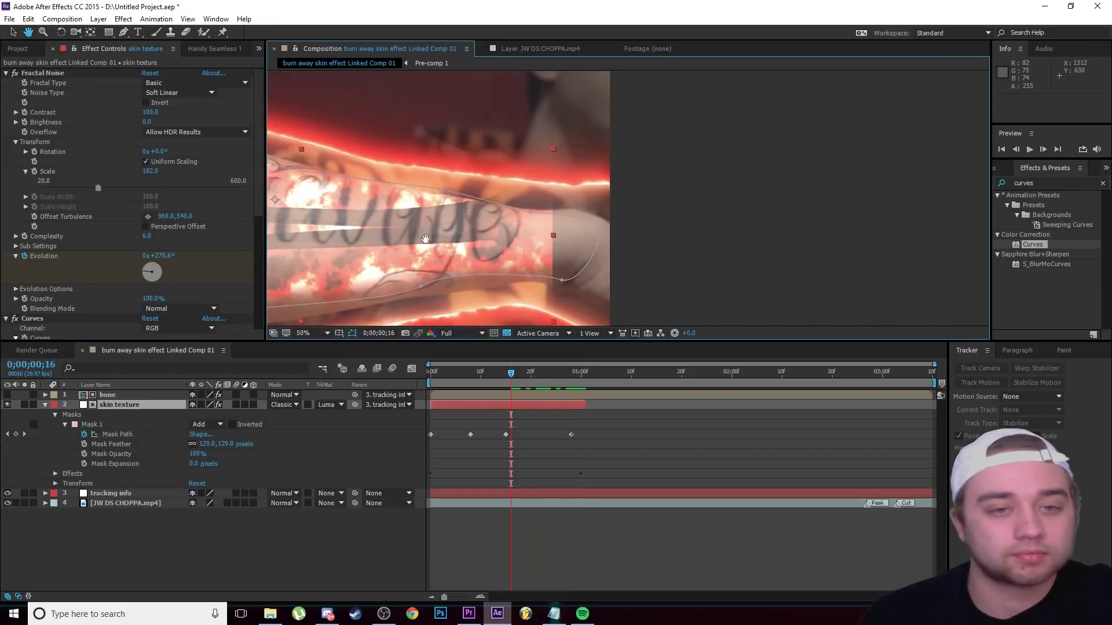
pyautogui.moveTo(425, 239); pyautogui.dragTo(394, 237)
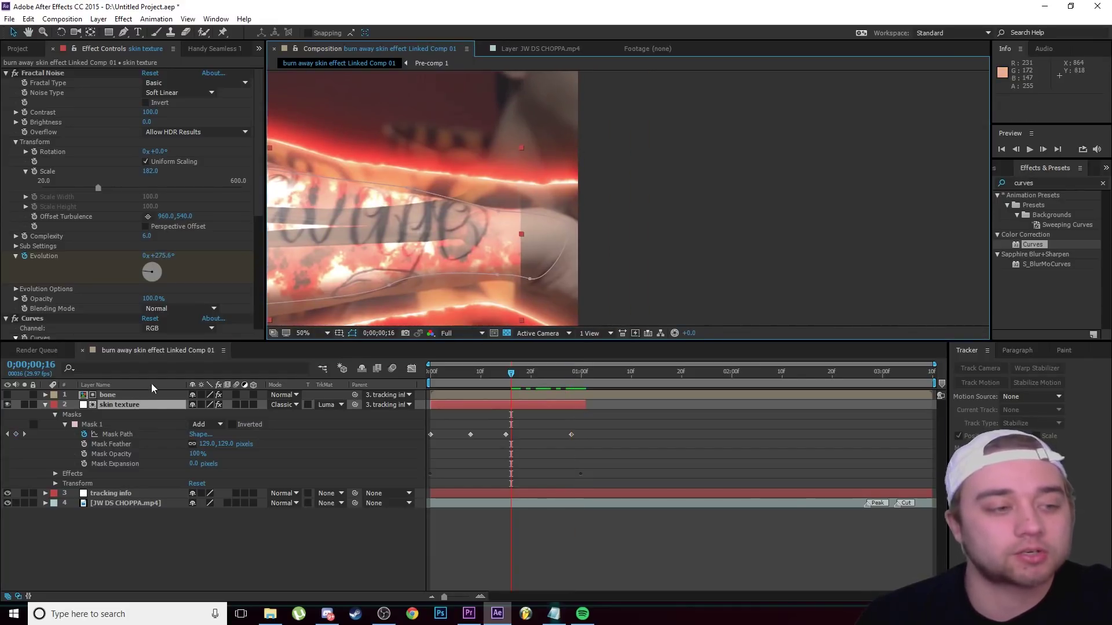
# Draw a second closed four-point mask on the skin texture layer around the wrist and hand, and set its mode to Subtract.
pyautogui.click(124, 33)
pyautogui.scroll(-2, 497, 187)
pyautogui.click(511, 156)
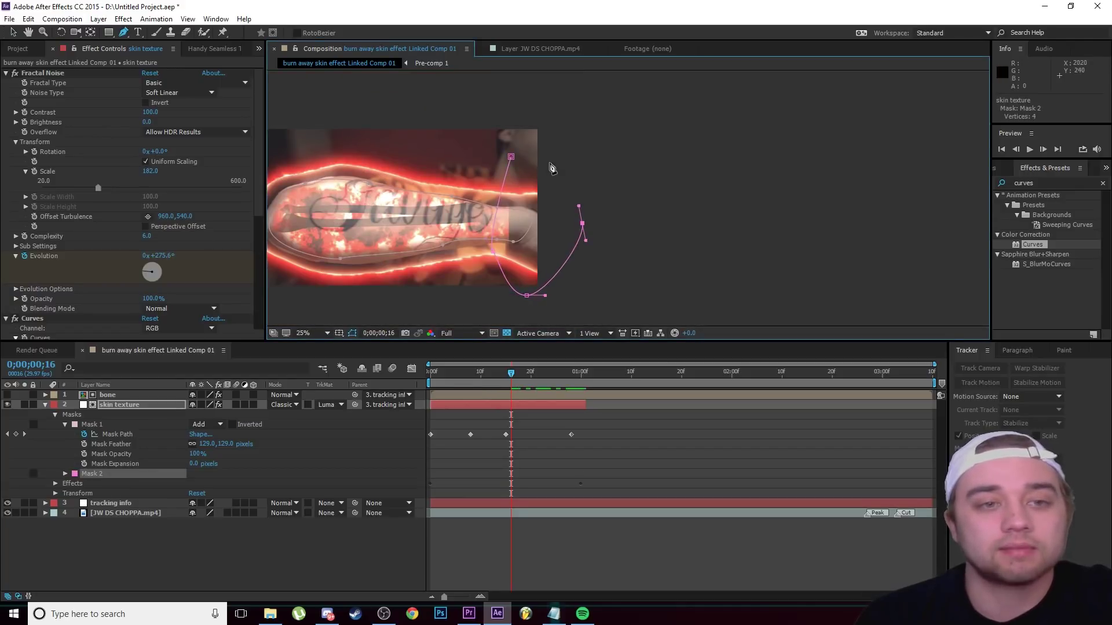
pyautogui.click(510, 158)
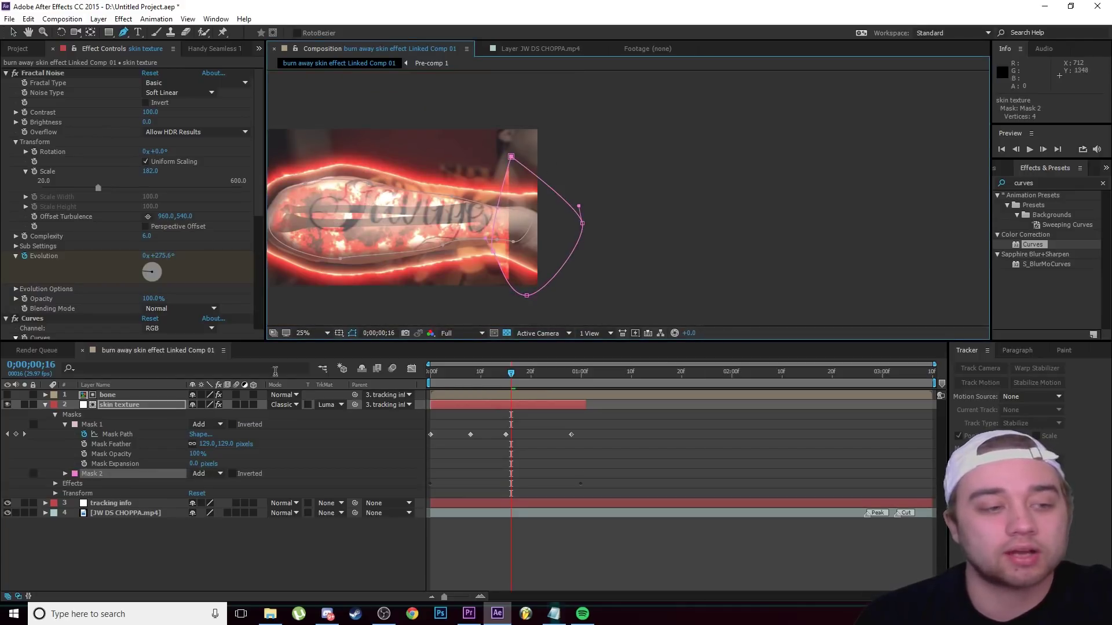
pyautogui.click(206, 474)
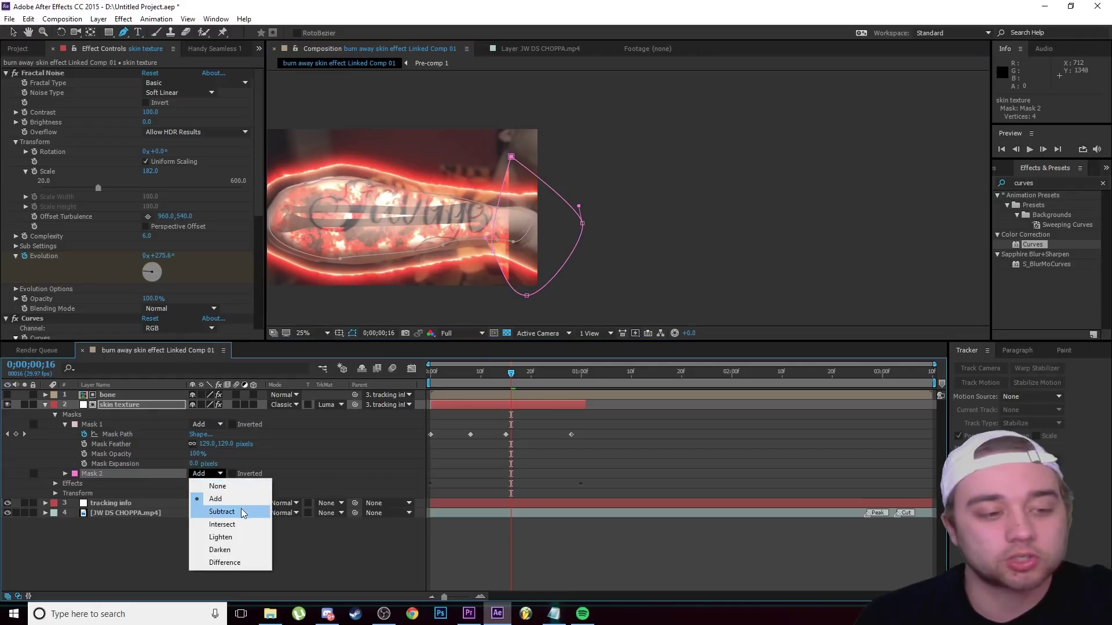
pyautogui.click(243, 511)
# Feather the skin texture's subtracting mask by 103 pixels, and preview the animation from the first frame.
pyautogui.scroll(2, 480, 228)
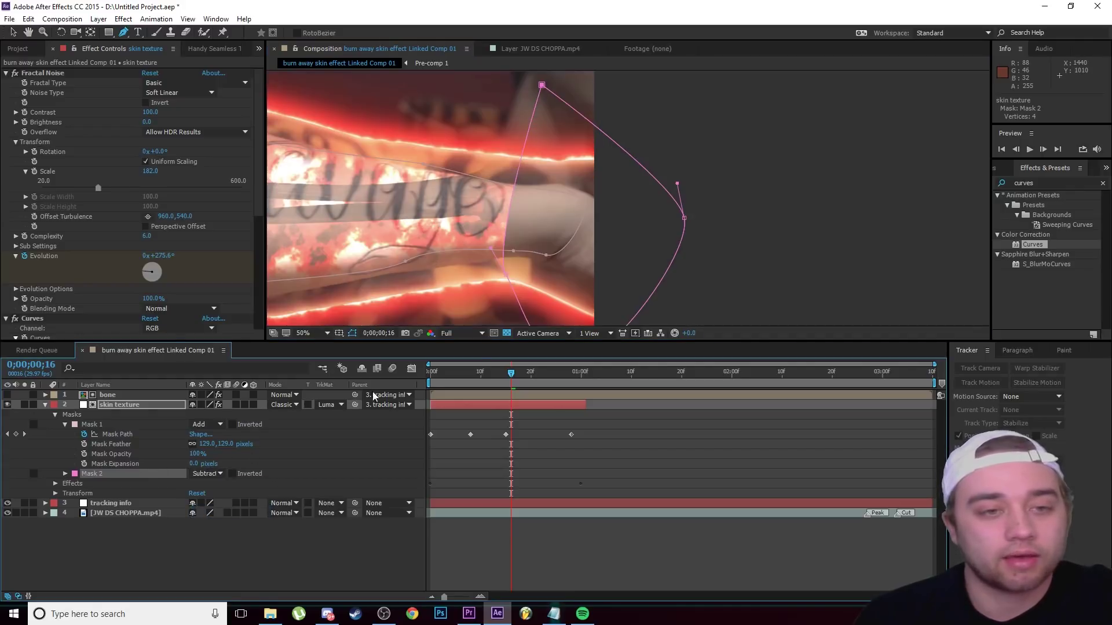
pyautogui.click(65, 475)
pyautogui.moveTo(219, 494); pyautogui.dragTo(264, 490)
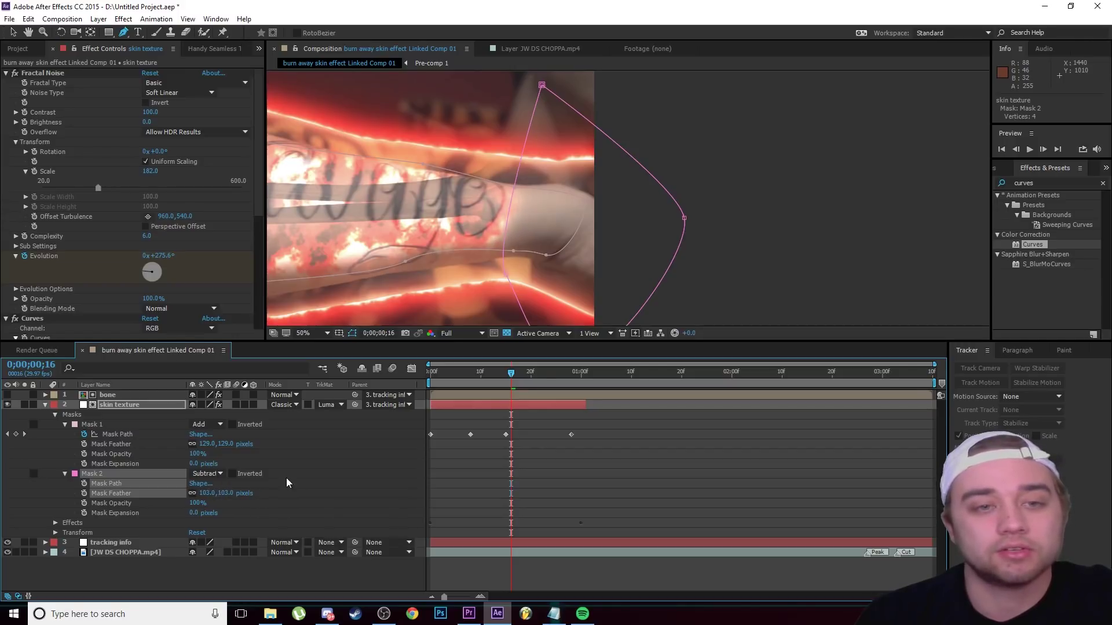
pyautogui.scroll(1, 468, 223)
pyautogui.scroll(-4, 519, 278)
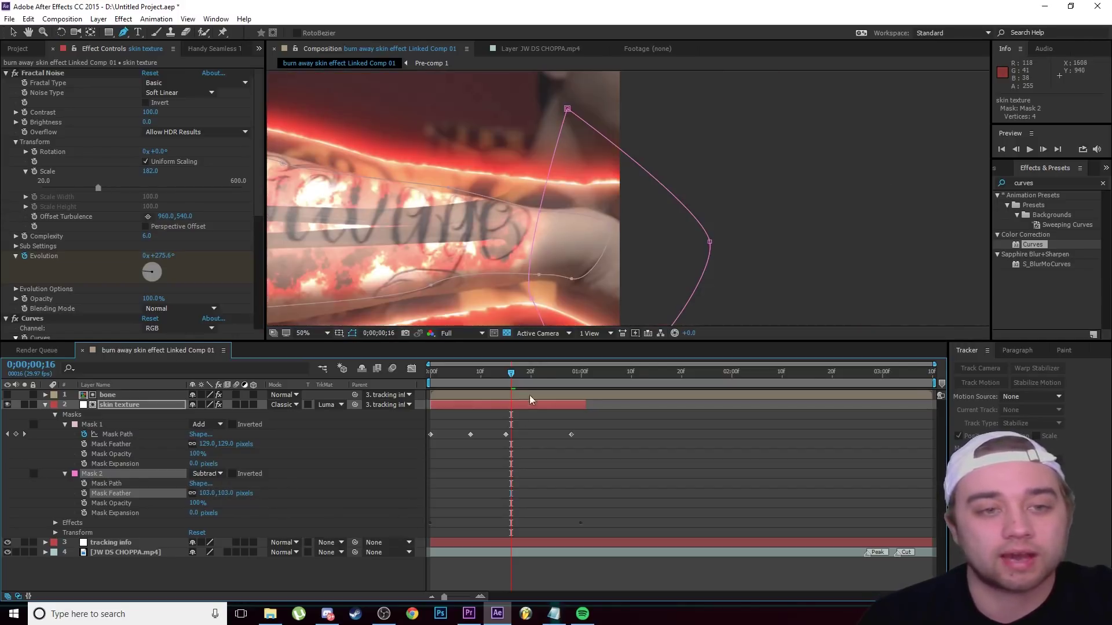
pyautogui.moveTo(511, 375); pyautogui.dragTo(426, 453)
pyautogui.click(431, 259)
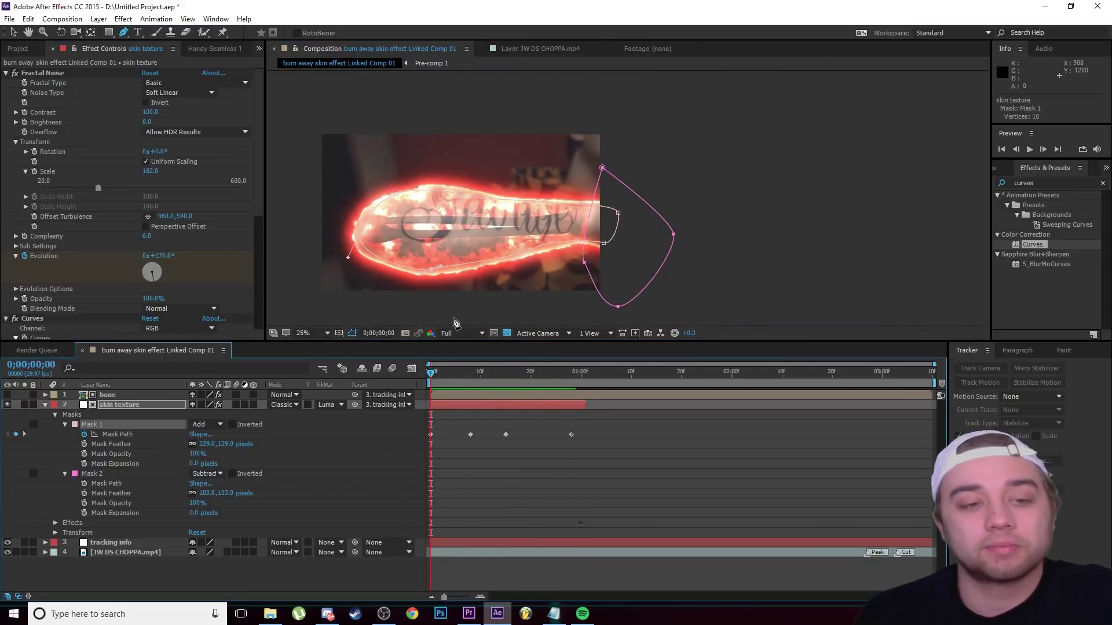
pyautogui.press('space')
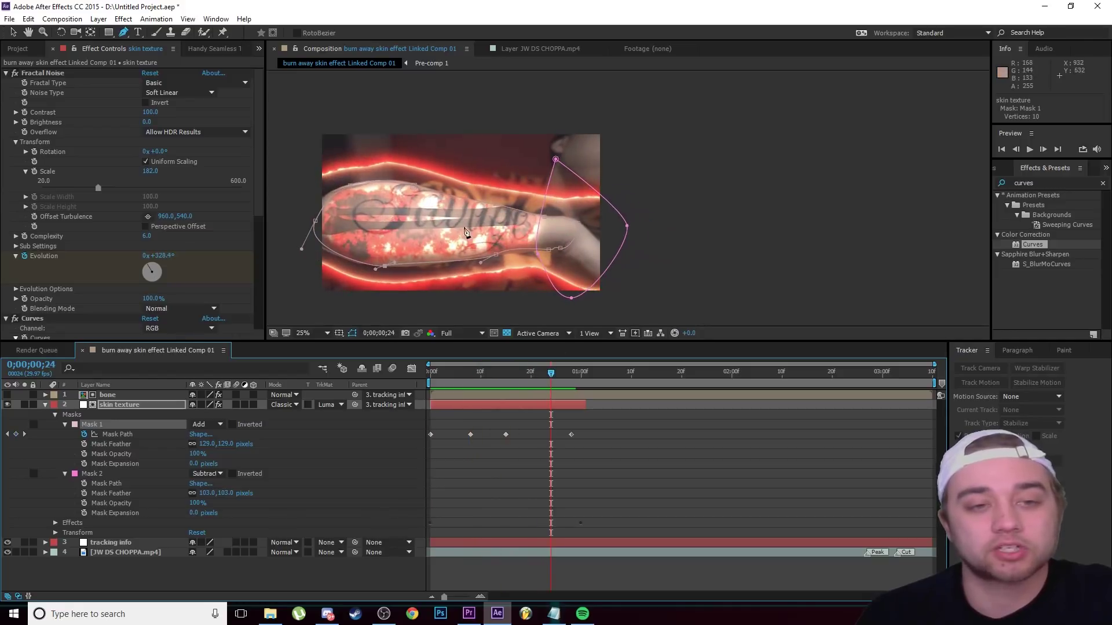
pyautogui.press('space')
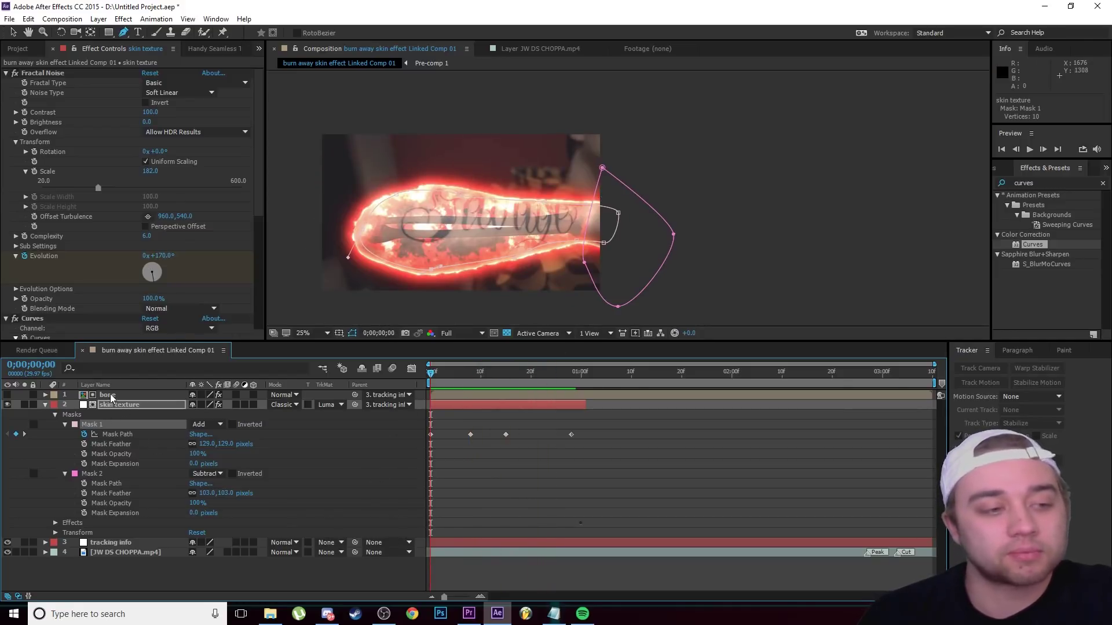
# Start Position, Scale and Rotation keyframes on the bone layer at the first frame.
pyautogui.click(109, 395)
pyautogui.click(46, 395)
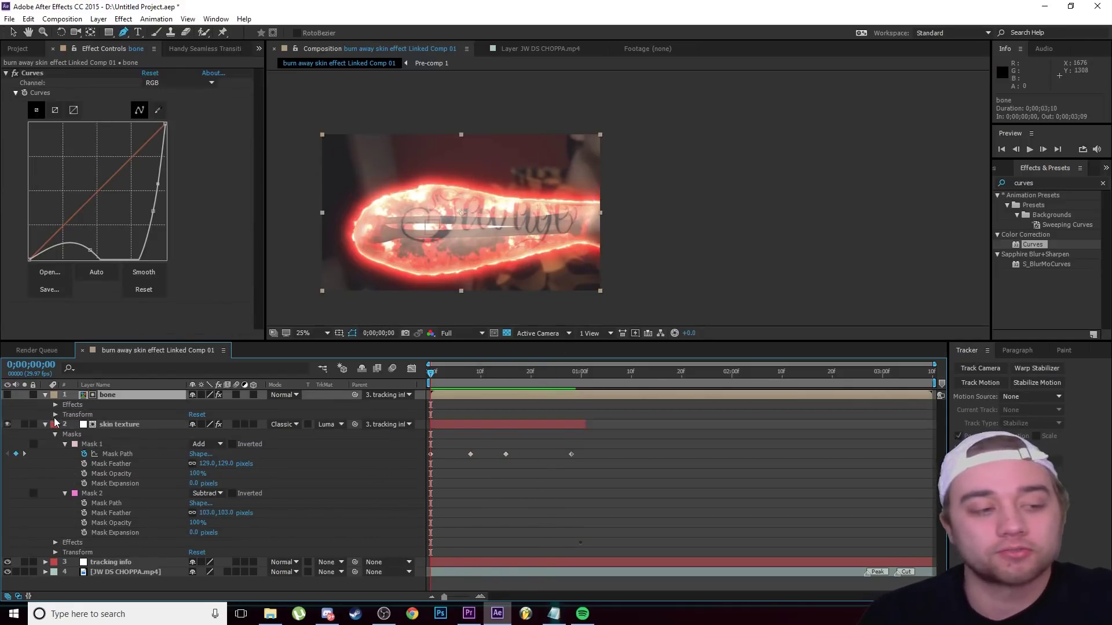
pyautogui.click(55, 414)
pyautogui.scroll(2, 444, 205)
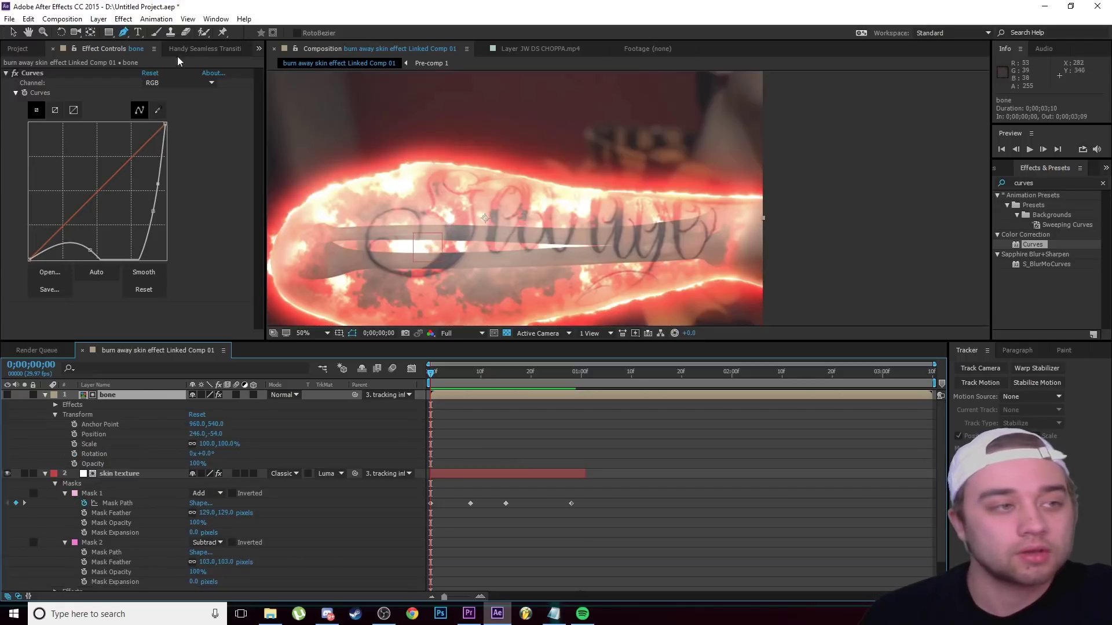
pyautogui.click(13, 32)
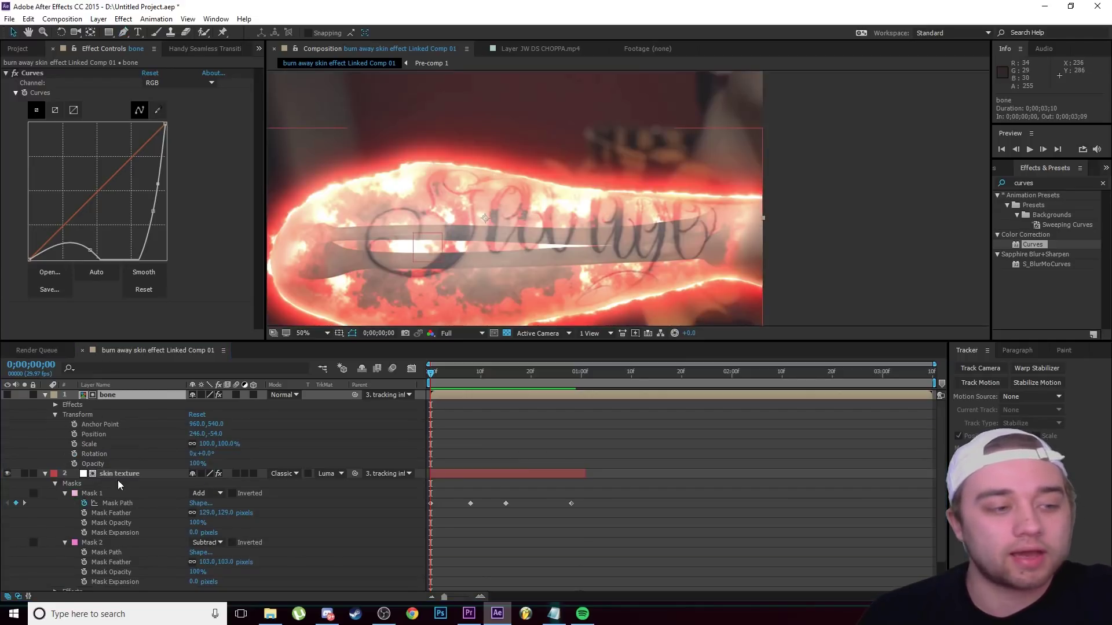
pyautogui.click(74, 435)
pyautogui.click(74, 444)
pyautogui.click(74, 454)
# At 0;00;00;27, rotate the bone layer to 4° and move it to about 354, 10 to realign it with the forearm.
pyautogui.moveTo(438, 375); pyautogui.dragTo(566, 374)
pyautogui.press(',')
pyautogui.moveTo(199, 455)
pyautogui.mouseDown()
pyautogui.moveTo(215, 455)
pyautogui.moveTo(204, 454)
pyautogui.mouseUp()
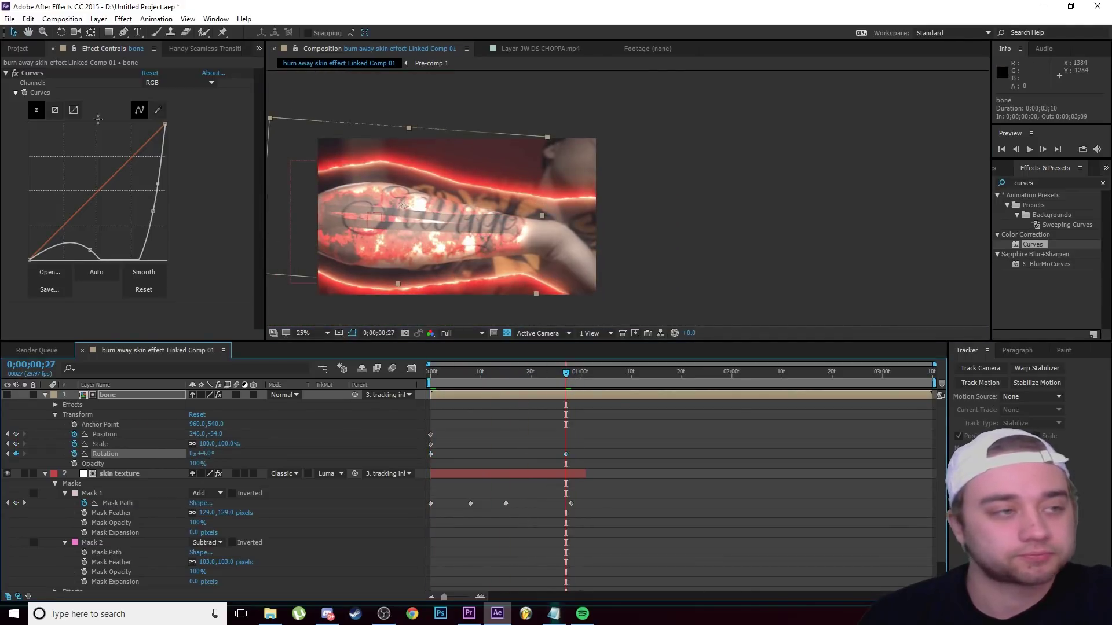
pyautogui.click(14, 33)
pyautogui.moveTo(465, 229); pyautogui.dragTo(481, 238)
# Keyframe the skin texture's Mask 1 expansion at -259 pixels on the first frame.
pyautogui.moveTo(561, 374); pyautogui.dragTo(418, 425)
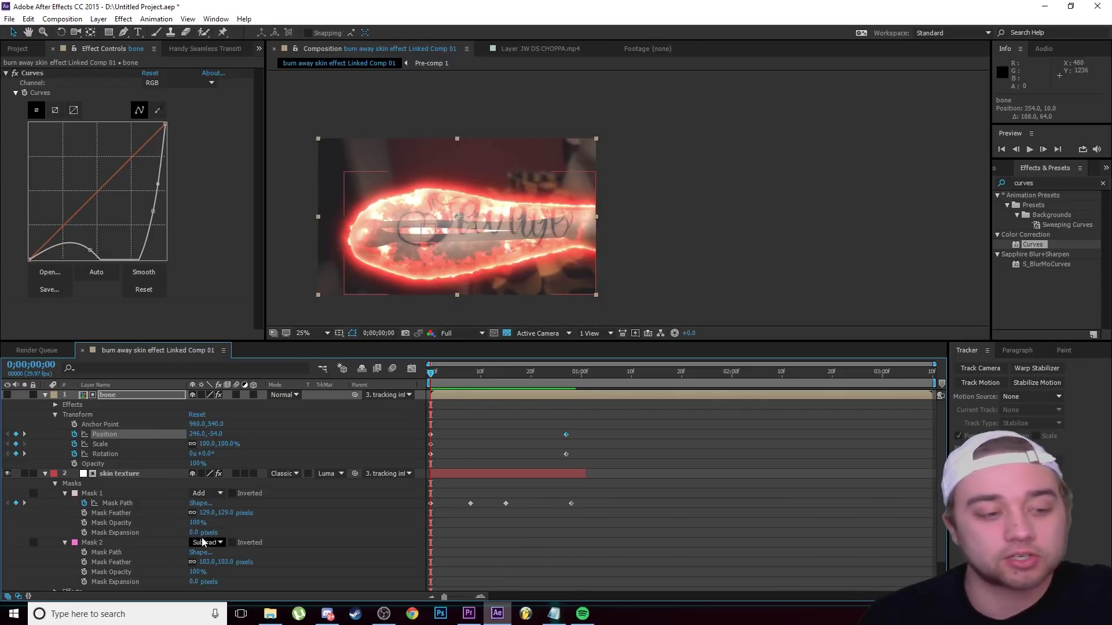
pyautogui.hotkey('ctrl', 'z')
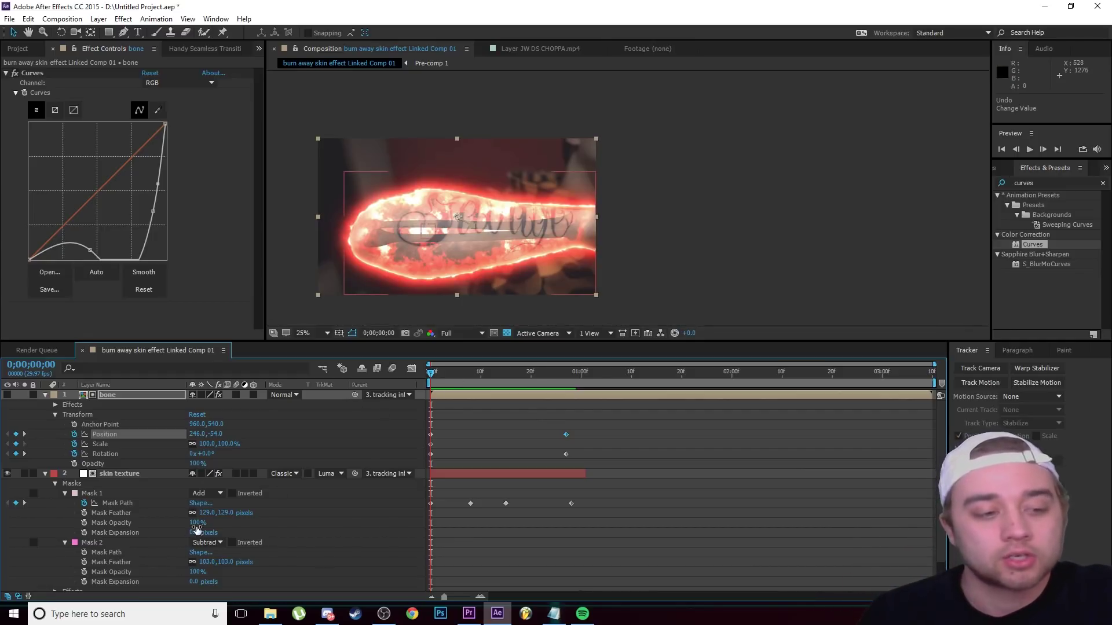
pyautogui.moveTo(194, 532); pyautogui.dragTo(72, 555)
pyautogui.click(85, 533)
# Set Mask 1's expansion to 0 pixels at 0;00;00;19, and preview the burn spreading over the arm.
pyautogui.moveTo(434, 384); pyautogui.dragTo(529, 380)
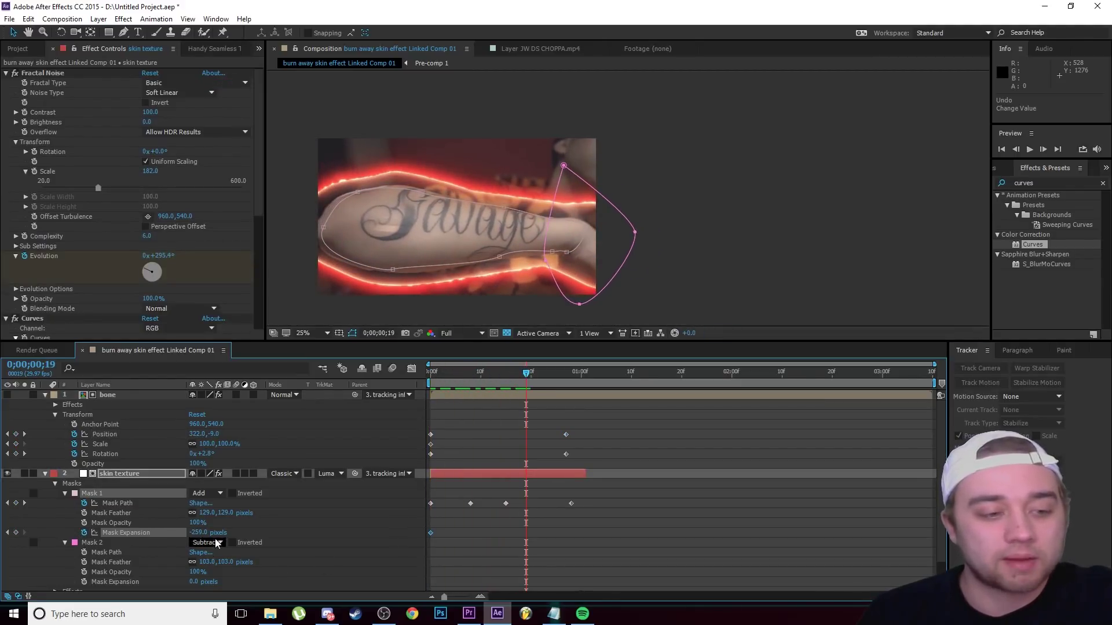
pyautogui.moveTo(229, 533); pyautogui.dragTo(194, 537)
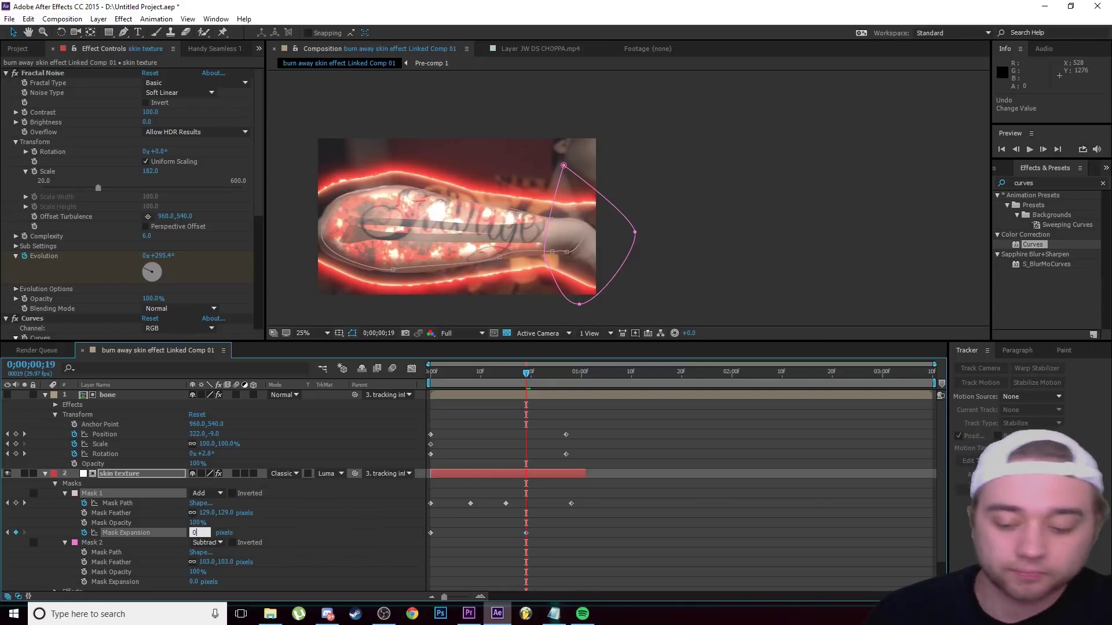
pyautogui.press('Return')
pyautogui.press('space')
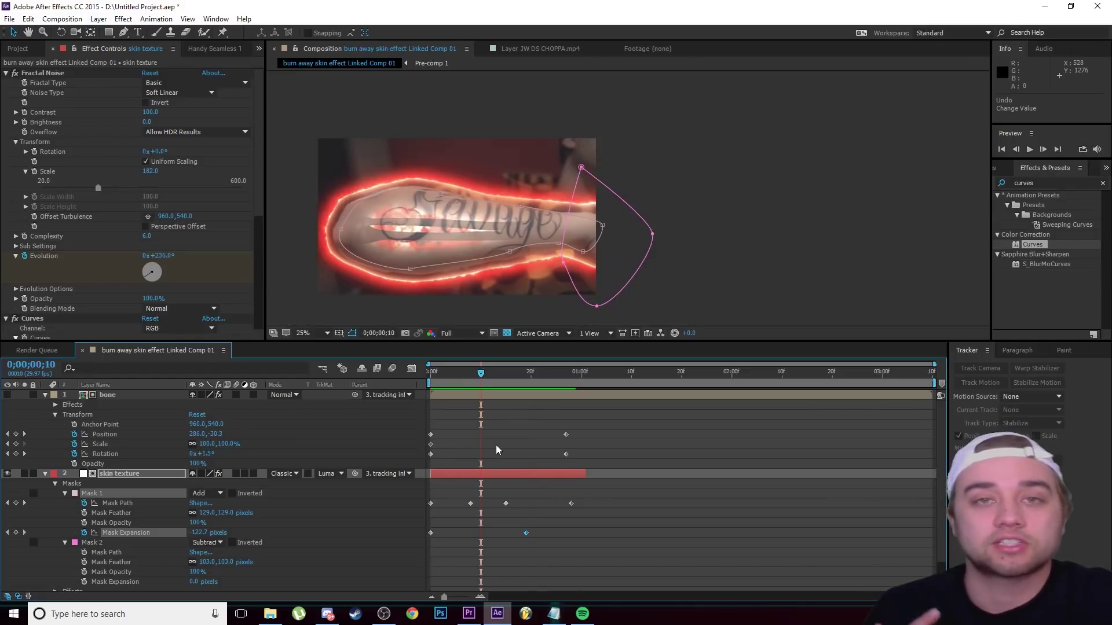
# Find the S_Glow effect, apply it to the skin texture layer, and scrub the timeline to check the glow.
pyautogui.click(1048, 182)
pyautogui.write('glow')
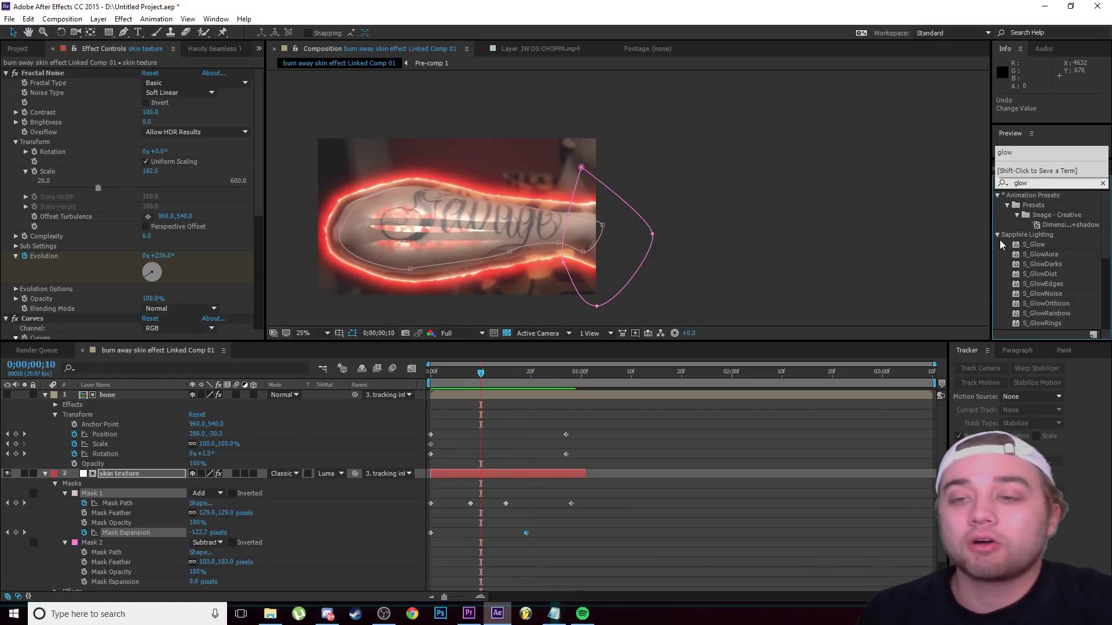
pyautogui.moveTo(1029, 245); pyautogui.dragTo(128, 474)
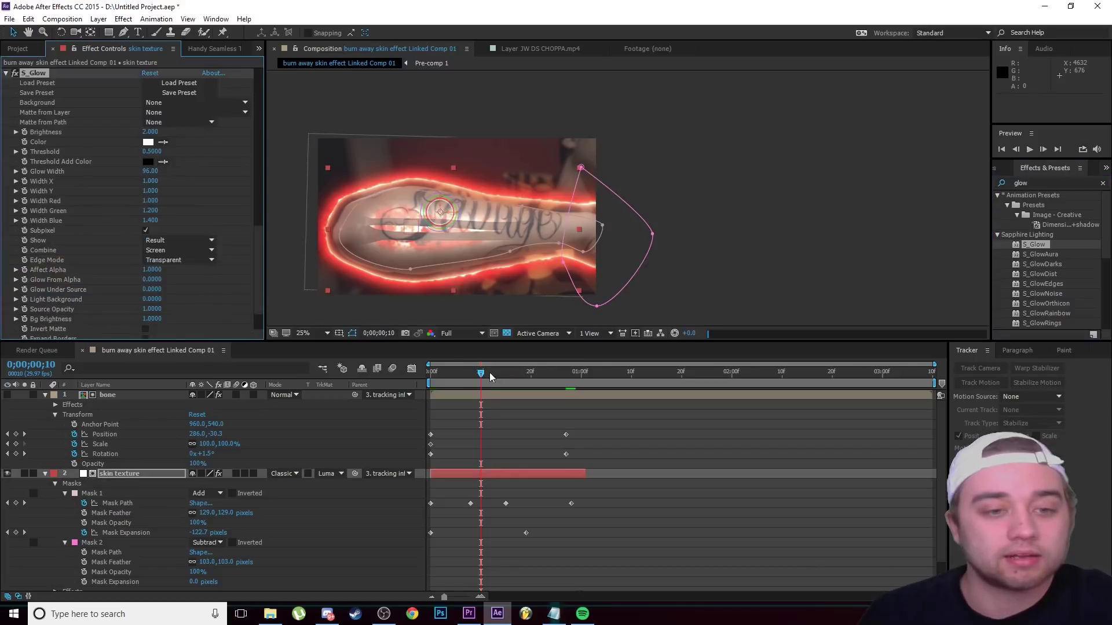
pyautogui.moveTo(481, 373); pyautogui.dragTo(558, 374)
# Find the S_Flicker effect, apply it to the bone layer, and scrub the opening frames to check the flicker.
pyautogui.click(1043, 183)
pyautogui.write('flicker')
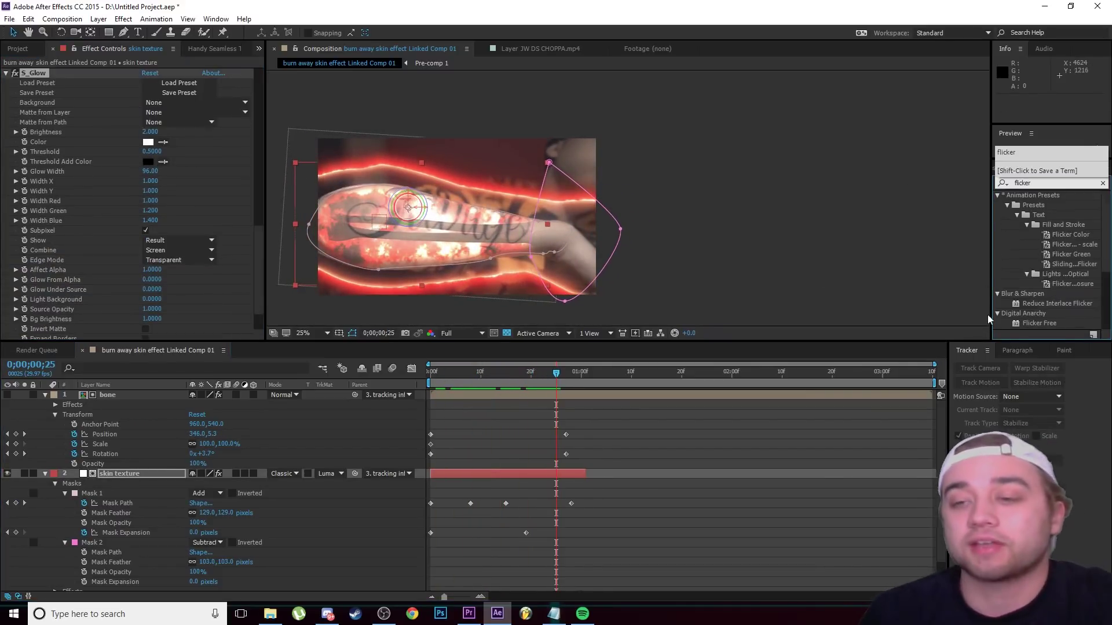
pyautogui.scroll(-2, 1059, 262)
pyautogui.moveTo(1036, 291); pyautogui.dragTo(118, 400)
pyautogui.moveTo(552, 375); pyautogui.dragTo(449, 416)
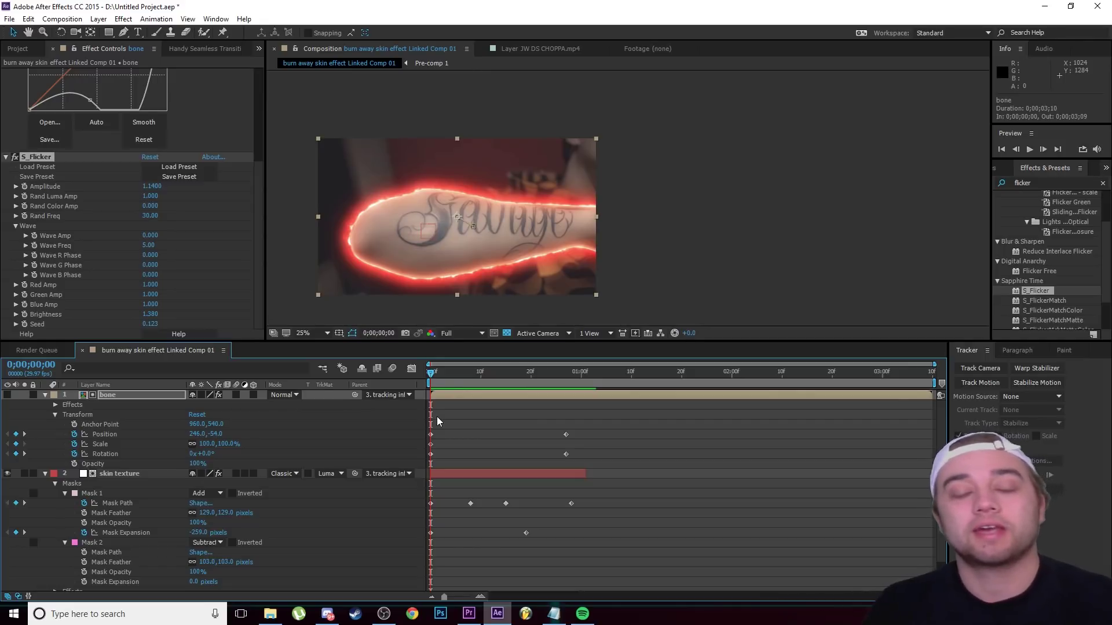
pyautogui.click(514, 387)
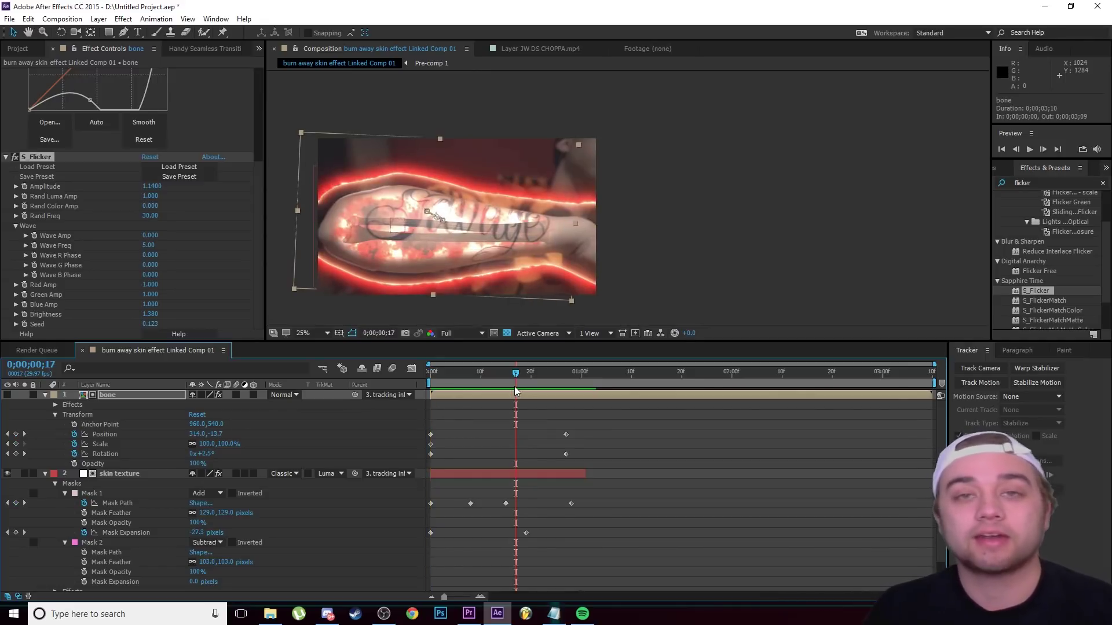